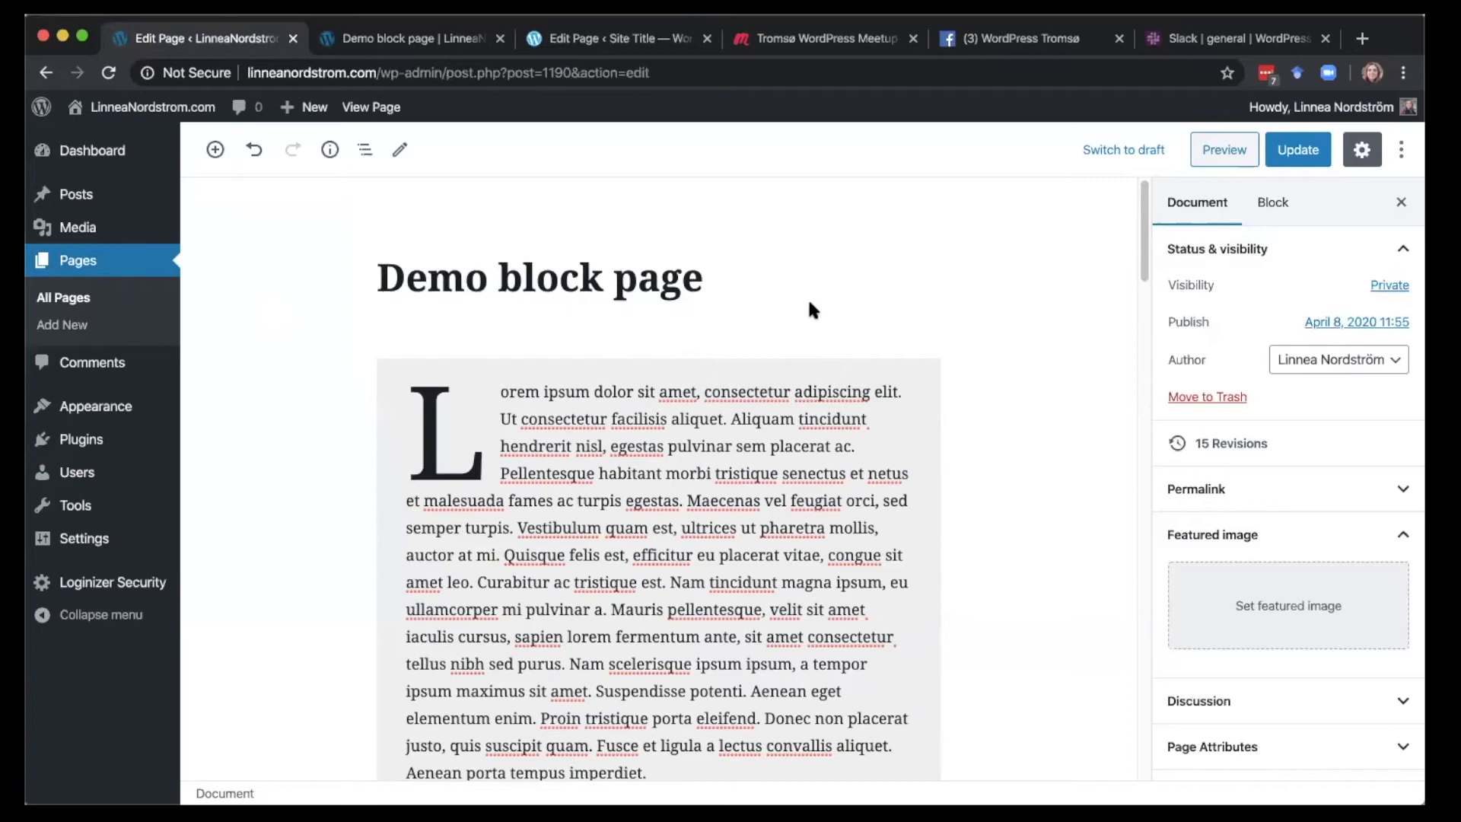
Add a paragraph block directly below the grey drop-cap paragraph with the text "Text goes here"
{"action": "scroll", "coordinate": [1144, 202], "scroll_direction": "down", "scroll_amount": 3}
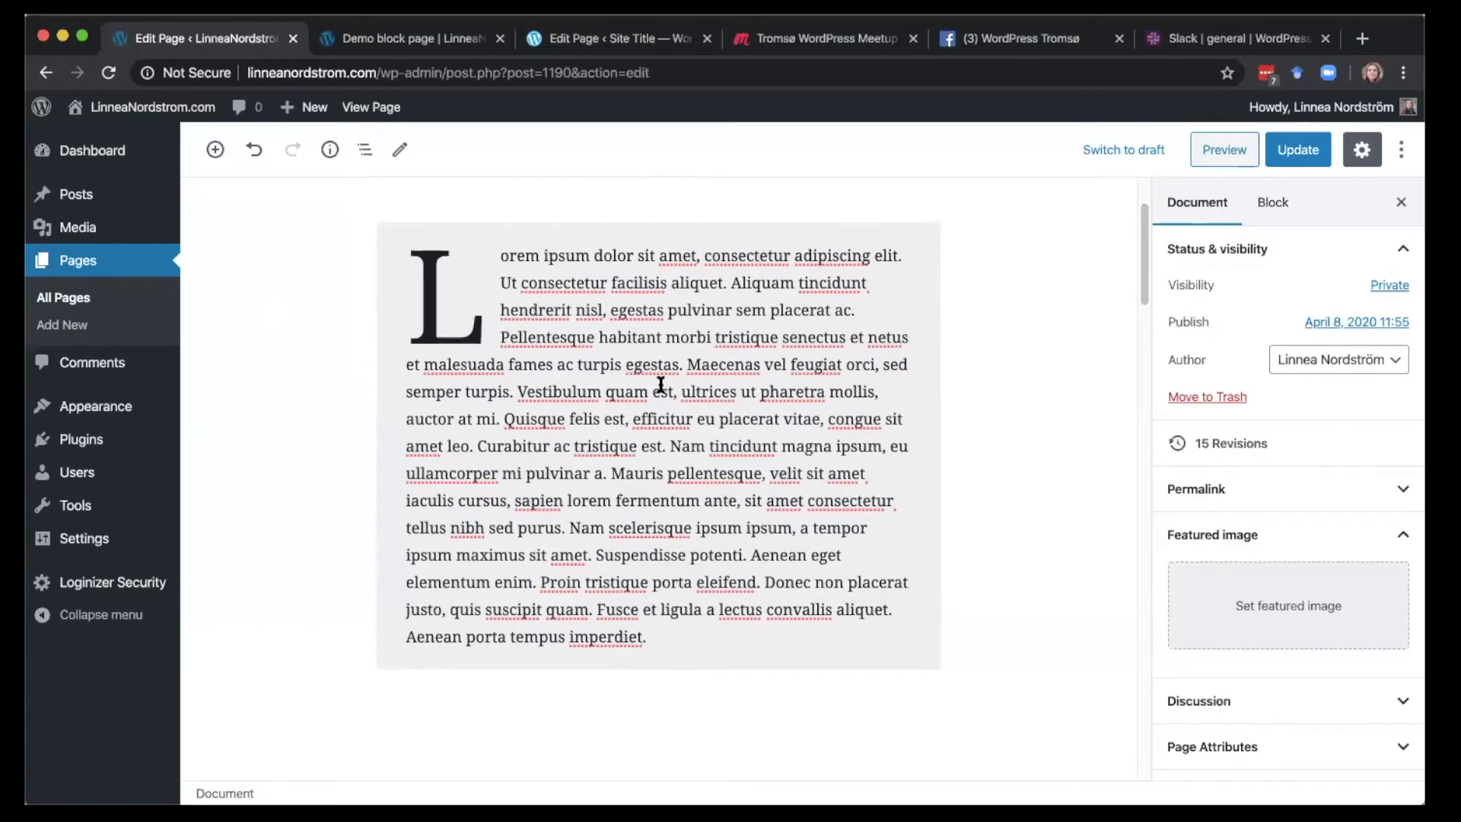
{"action": "mouse_move", "coordinate": [636, 684]}
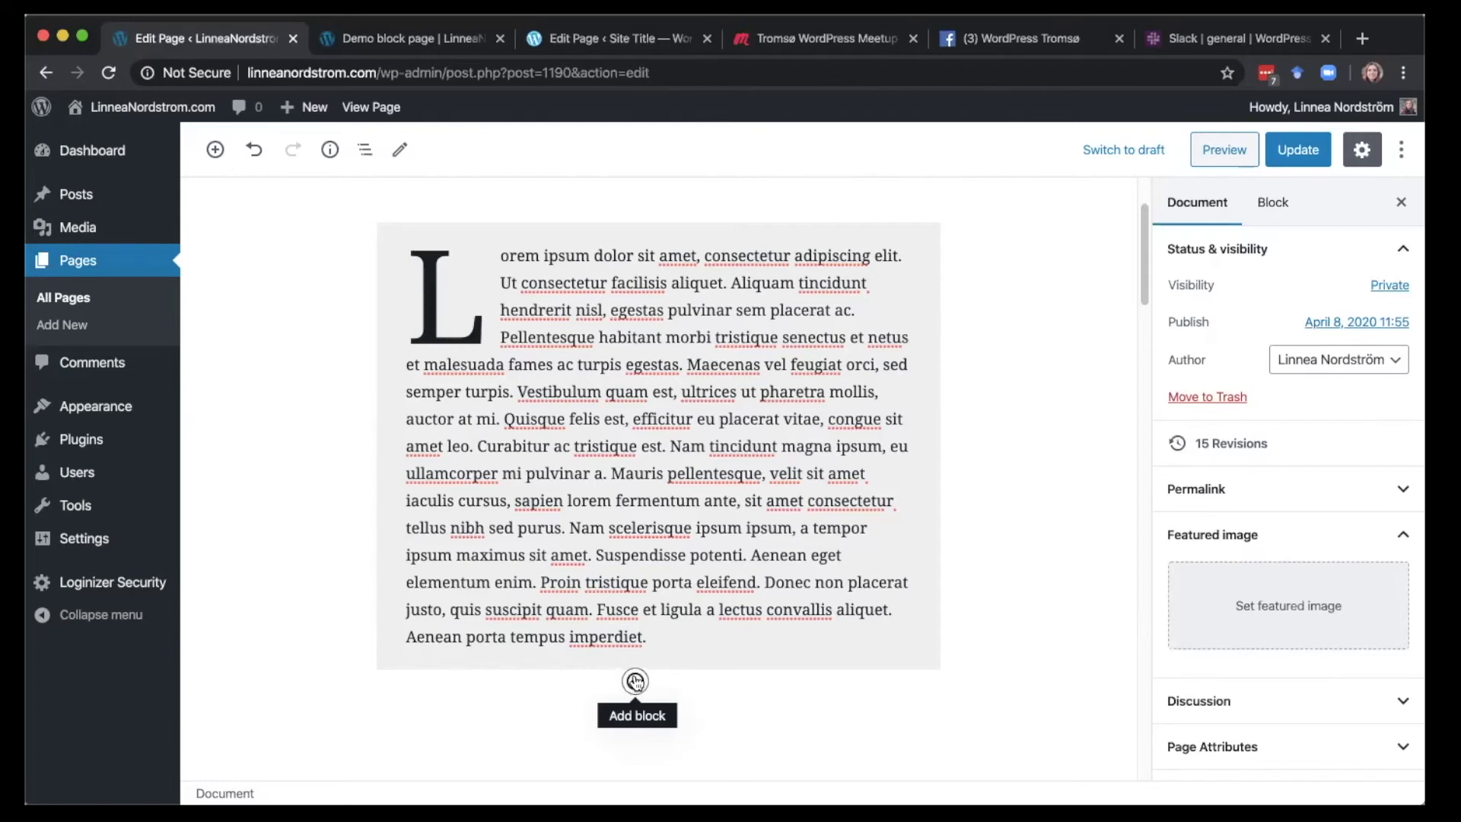
{"action": "left_click", "coordinate": [636, 682]}
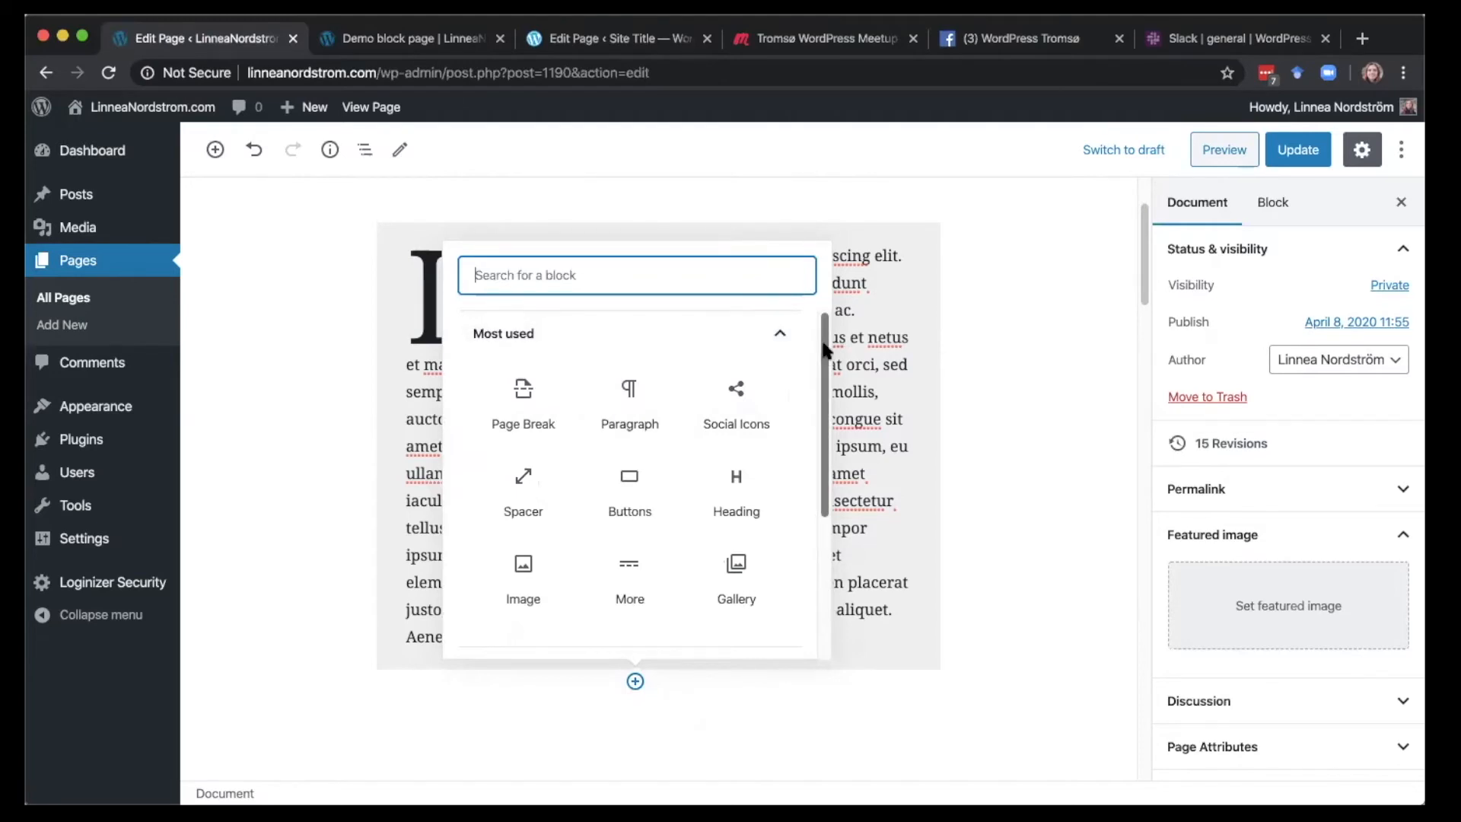
{"action": "scroll", "coordinate": [822, 380], "scroll_direction": "down", "scroll_amount": 3}
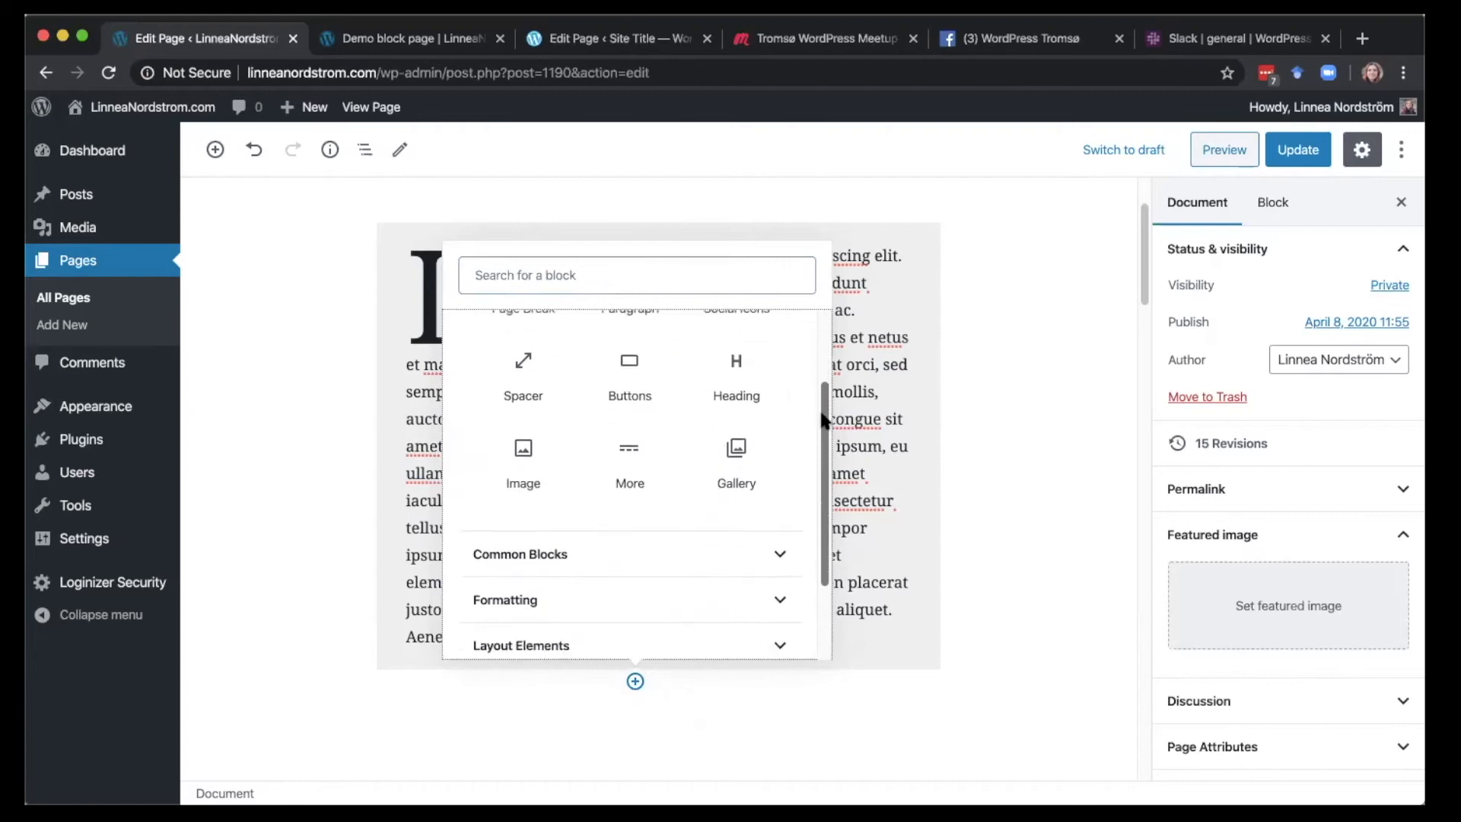
{"action": "left_click", "coordinate": [785, 496]}
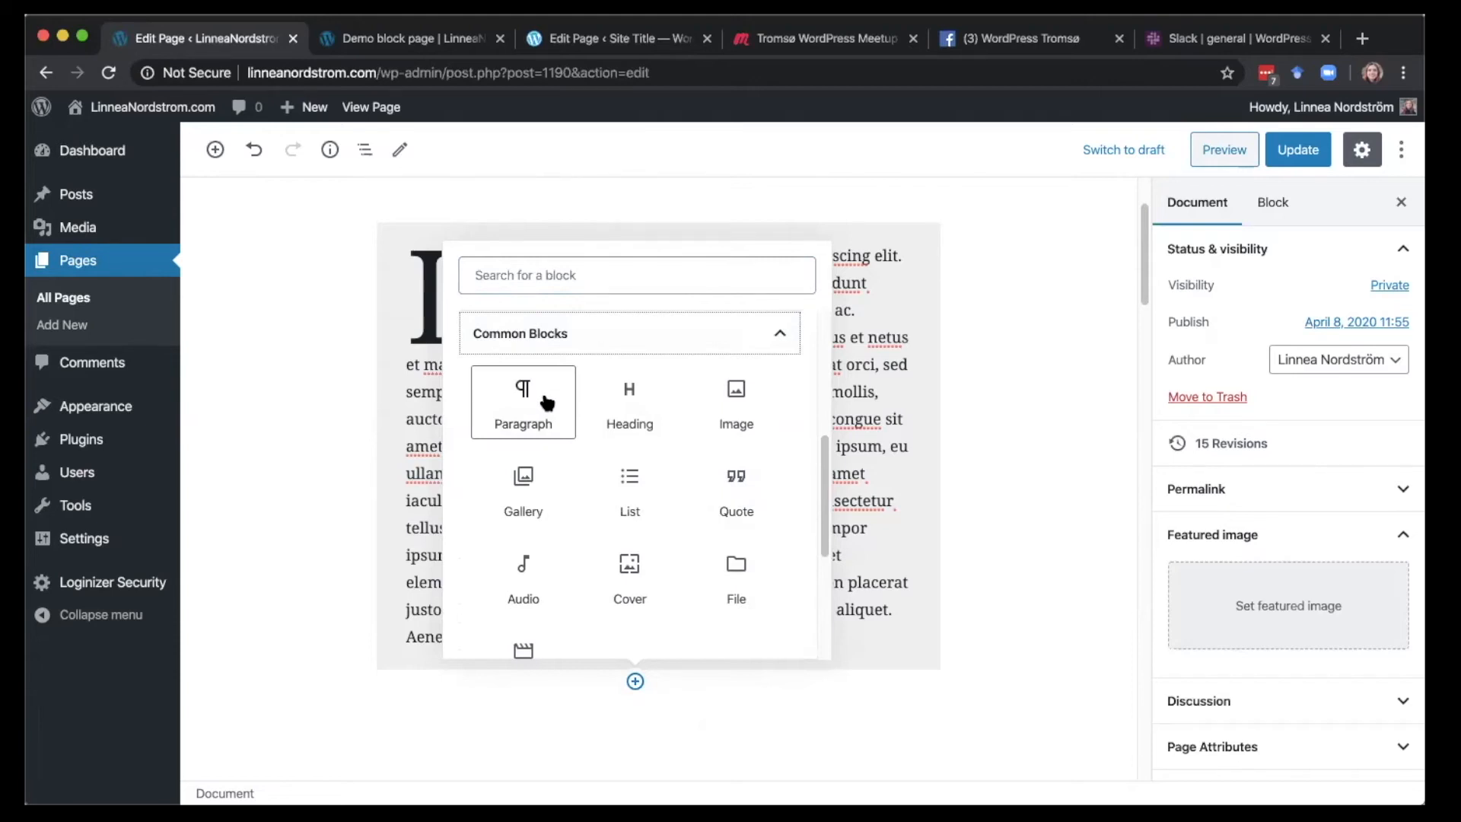
{"action": "left_click", "coordinate": [547, 402]}
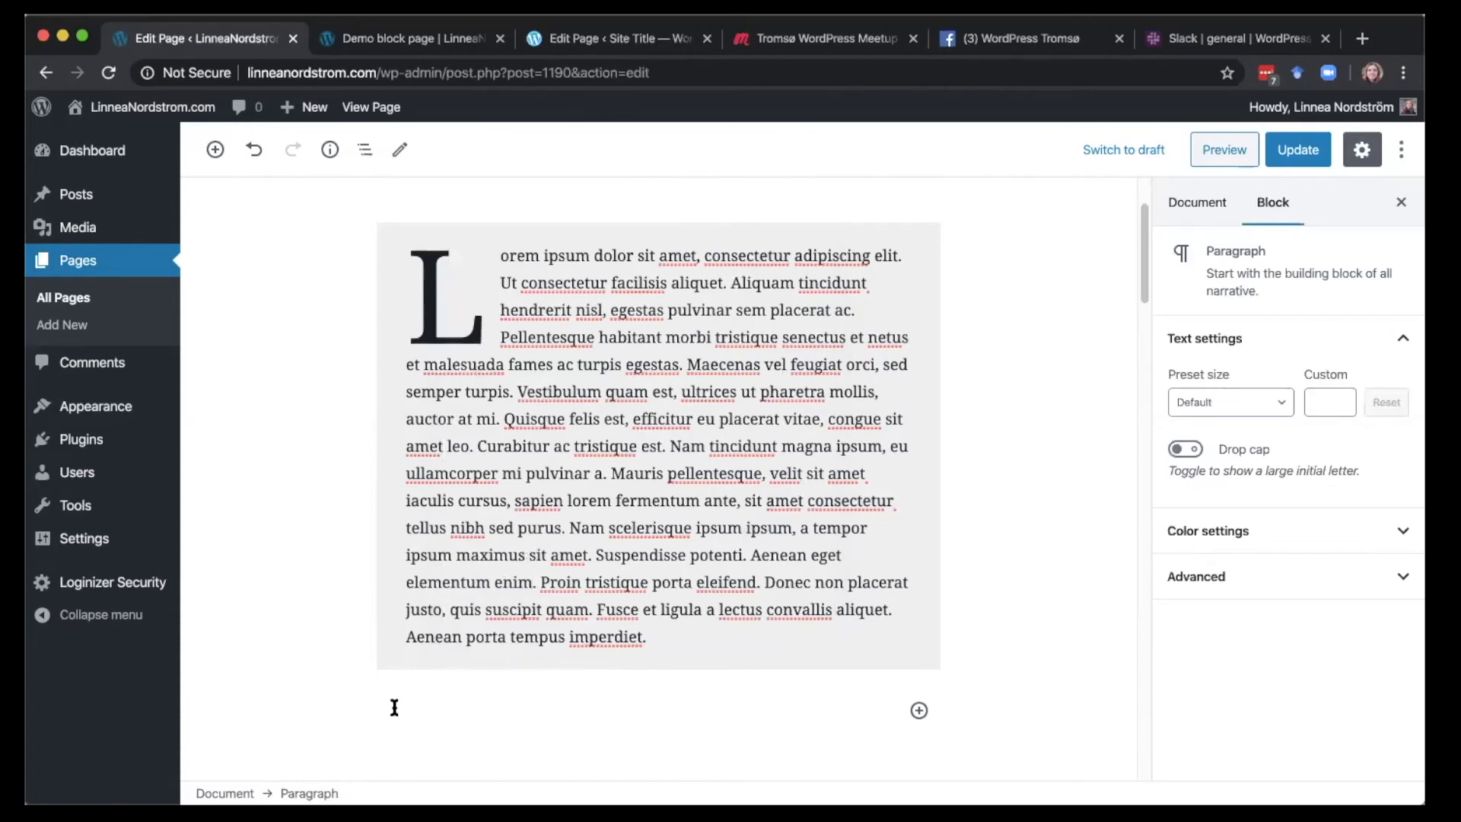
{"action": "type", "text": "Text goes here"}
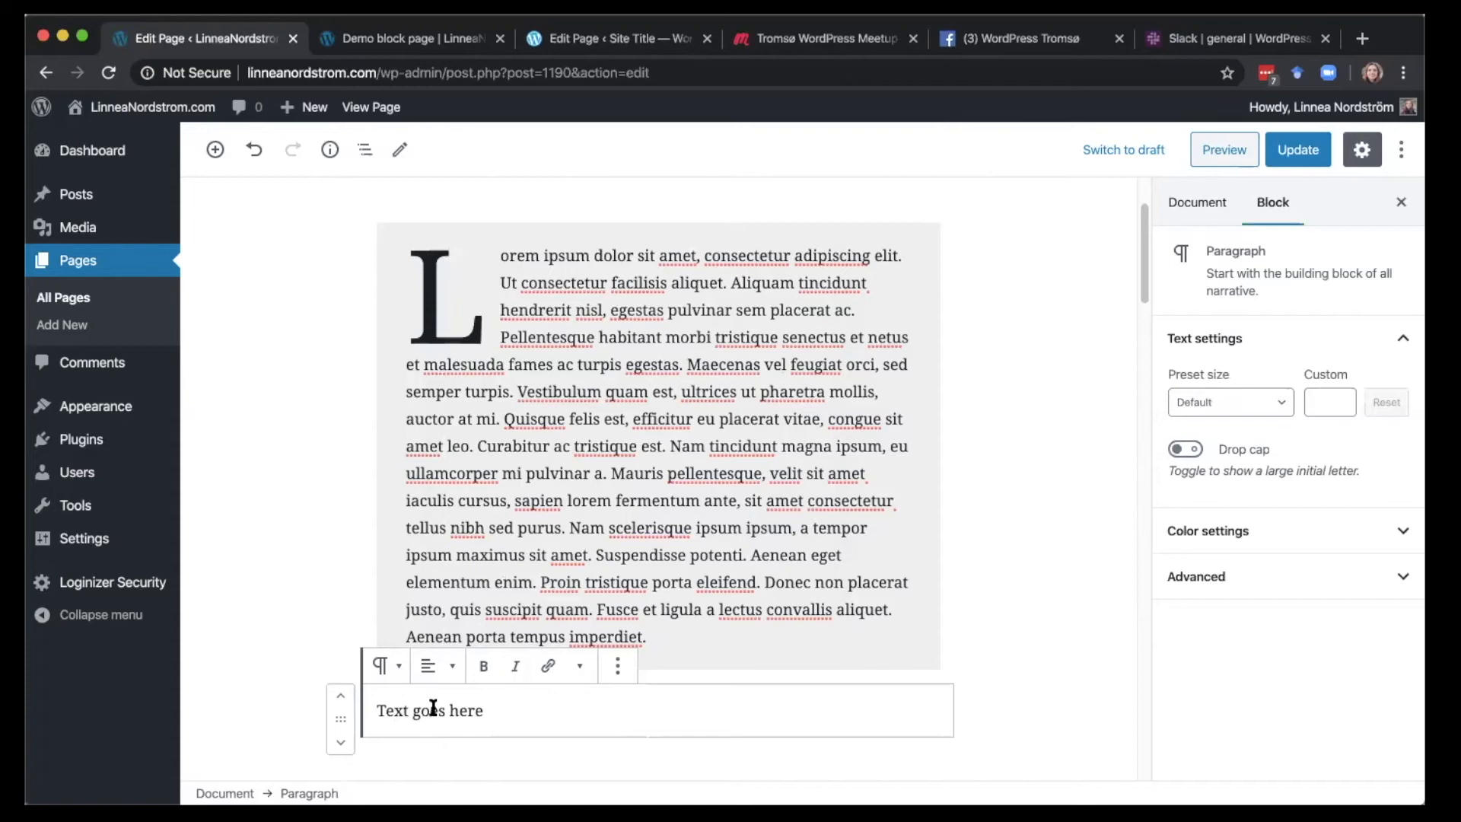
Give the "Text goes here" paragraph a red text color and a near-black background color
{"action": "left_click_drag", "start_coordinate": [513, 710], "coordinate": [365, 710]}
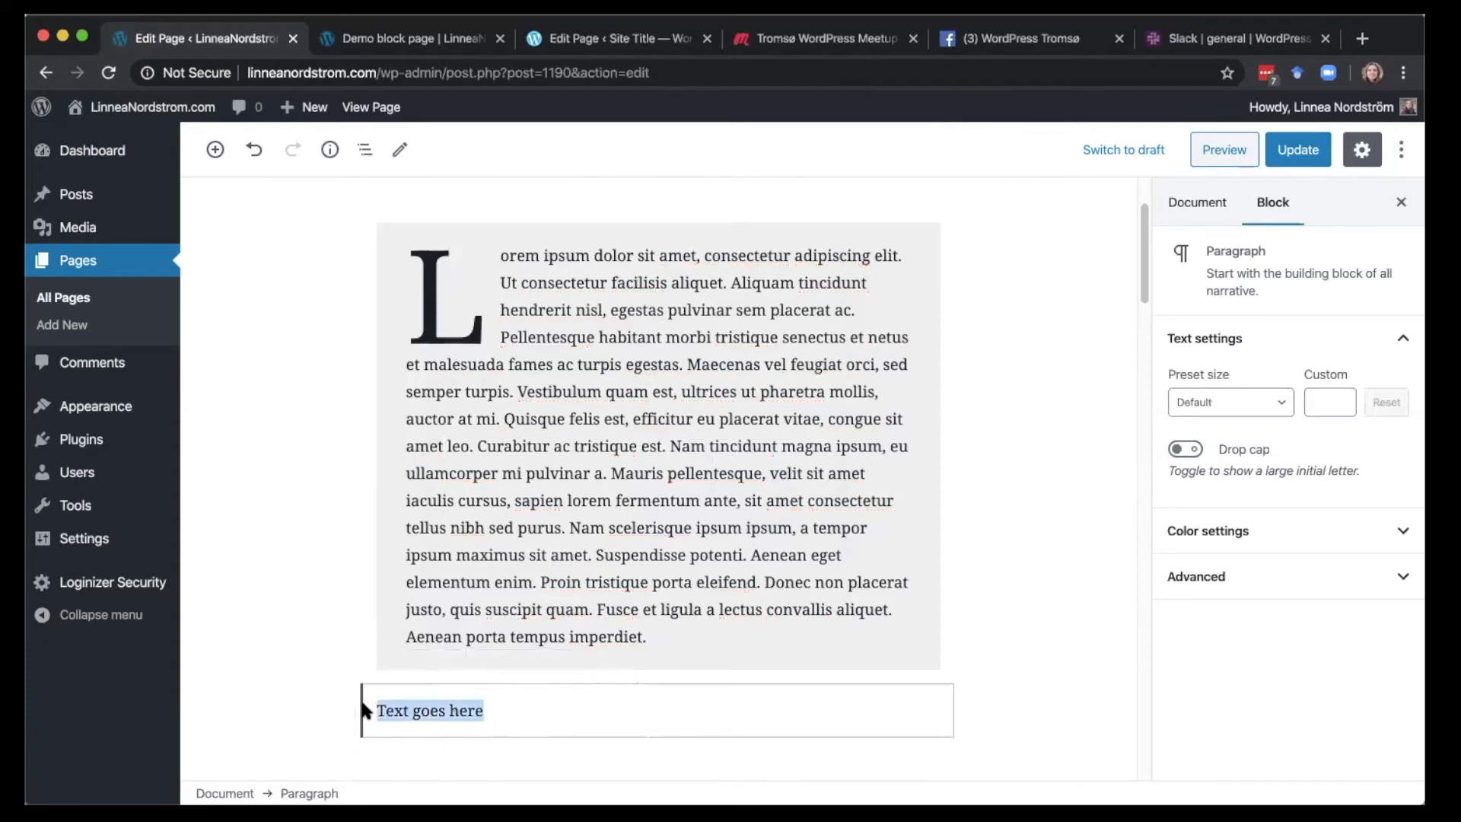
{"action": "left_click", "coordinate": [467, 710]}
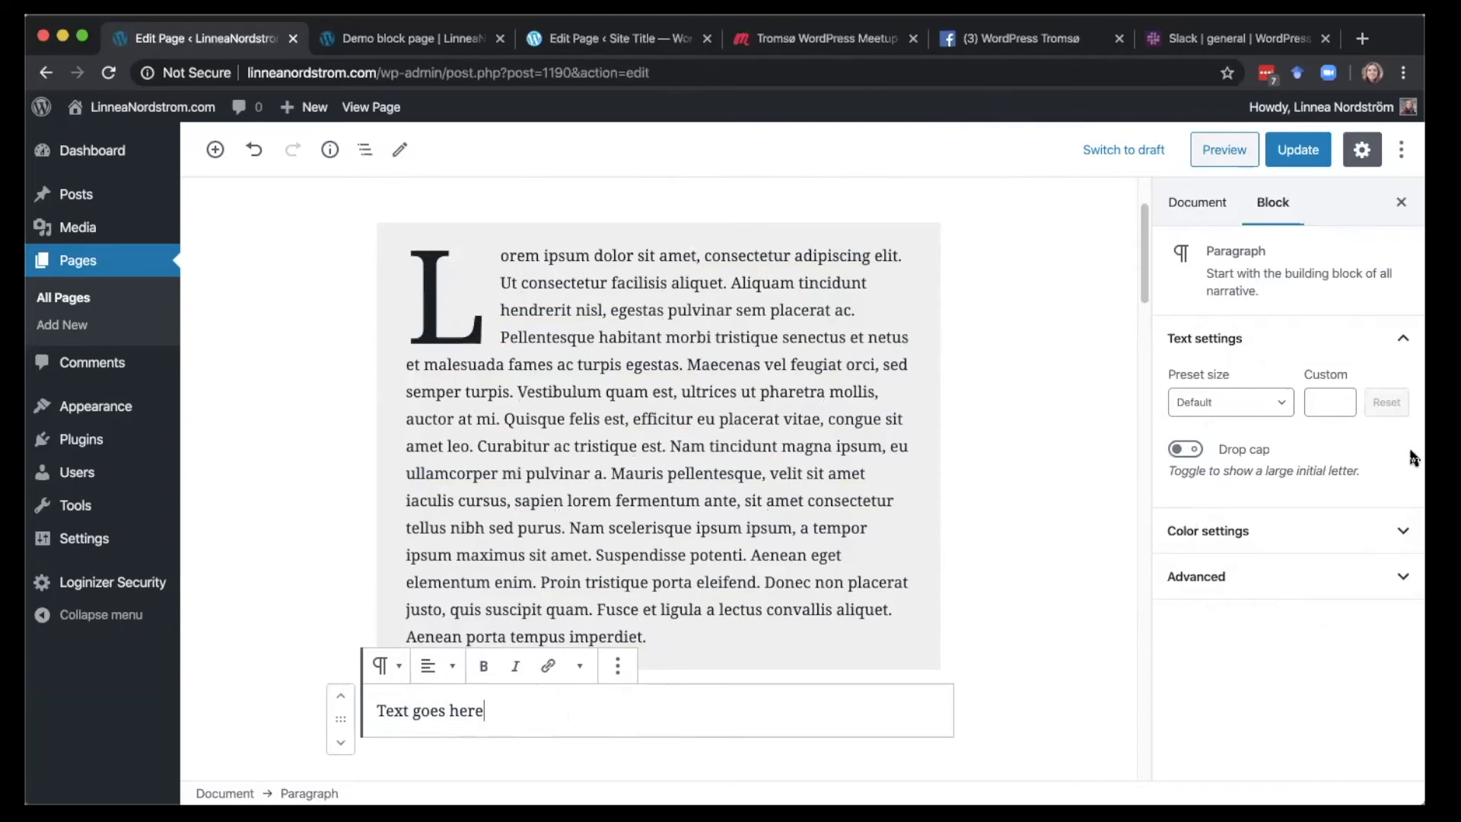
{"action": "left_click", "coordinate": [1405, 532]}
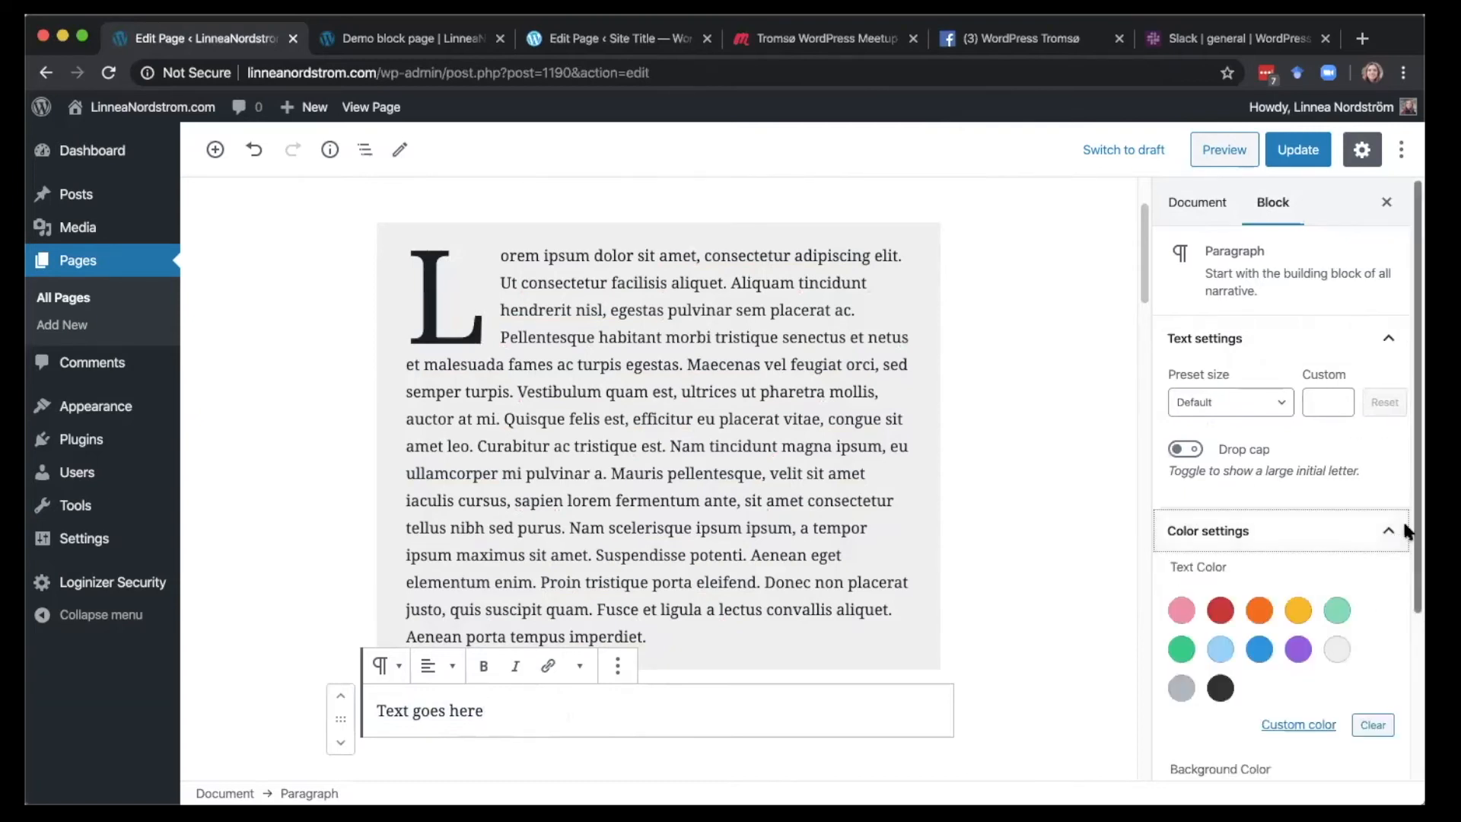
{"action": "scroll", "coordinate": [1408, 525], "scroll_direction": "down", "scroll_amount": 3}
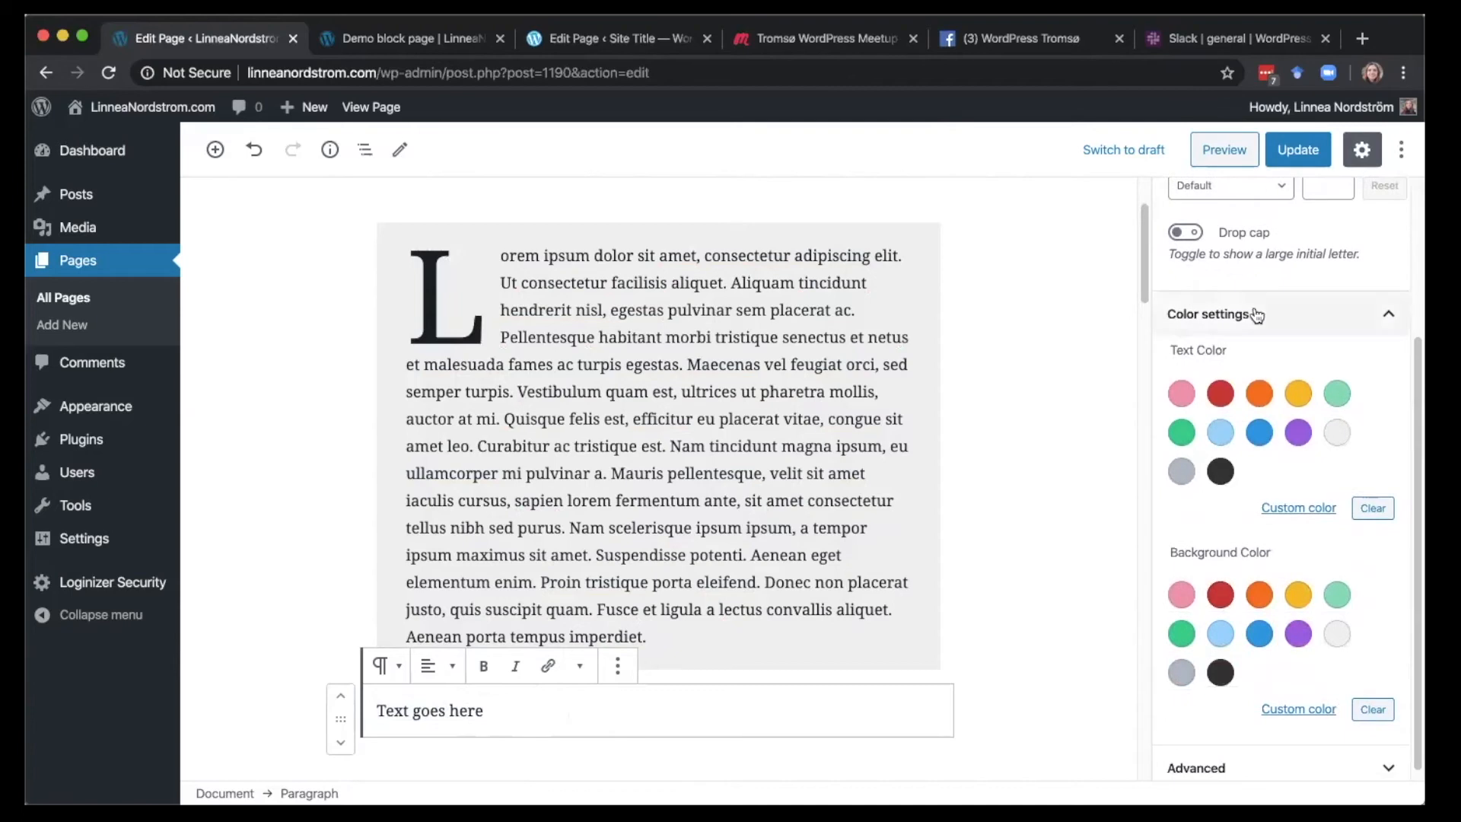
{"action": "left_click", "coordinate": [1221, 394]}
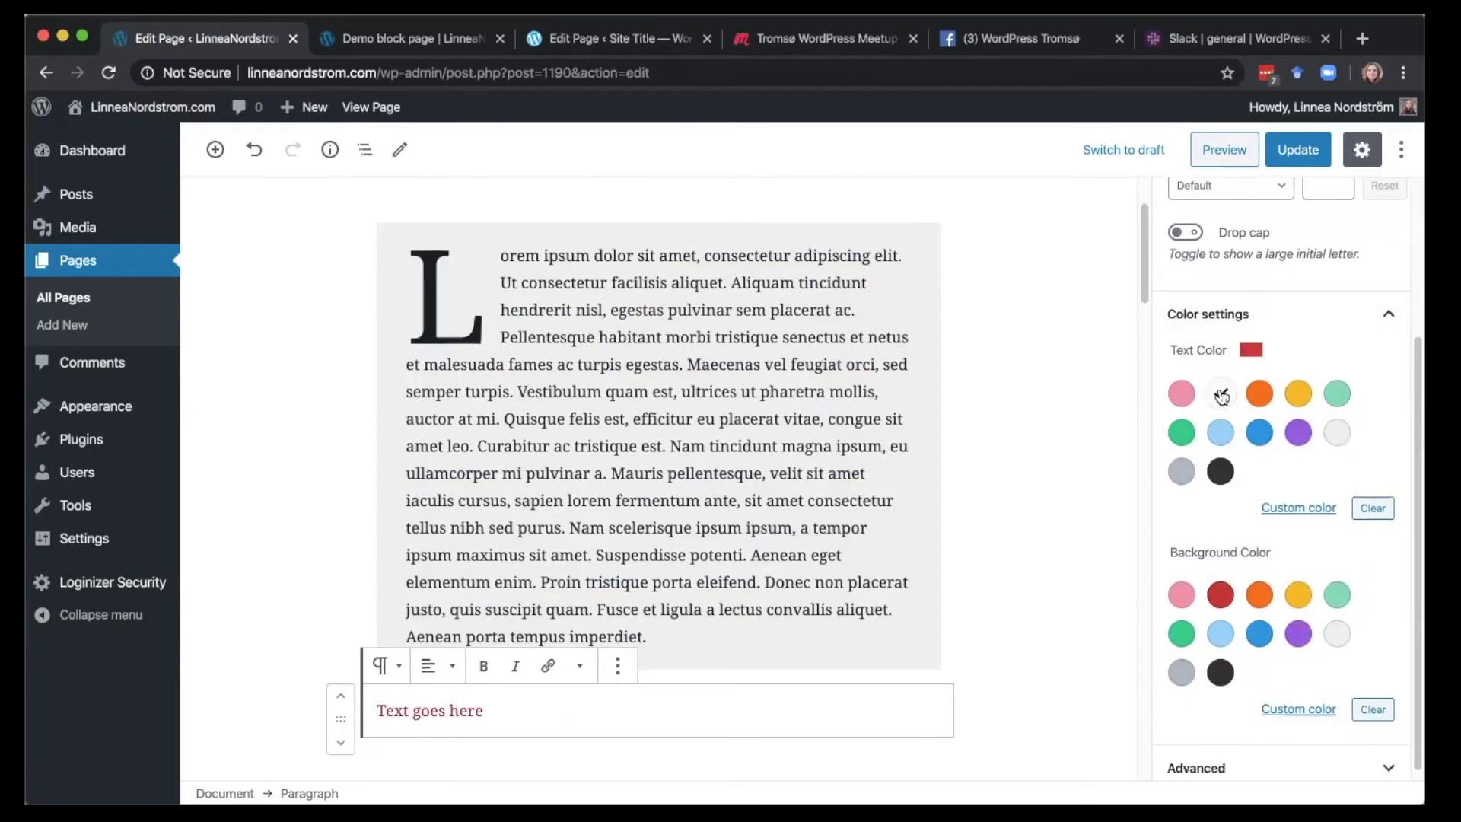
{"action": "left_click", "coordinate": [1220, 673]}
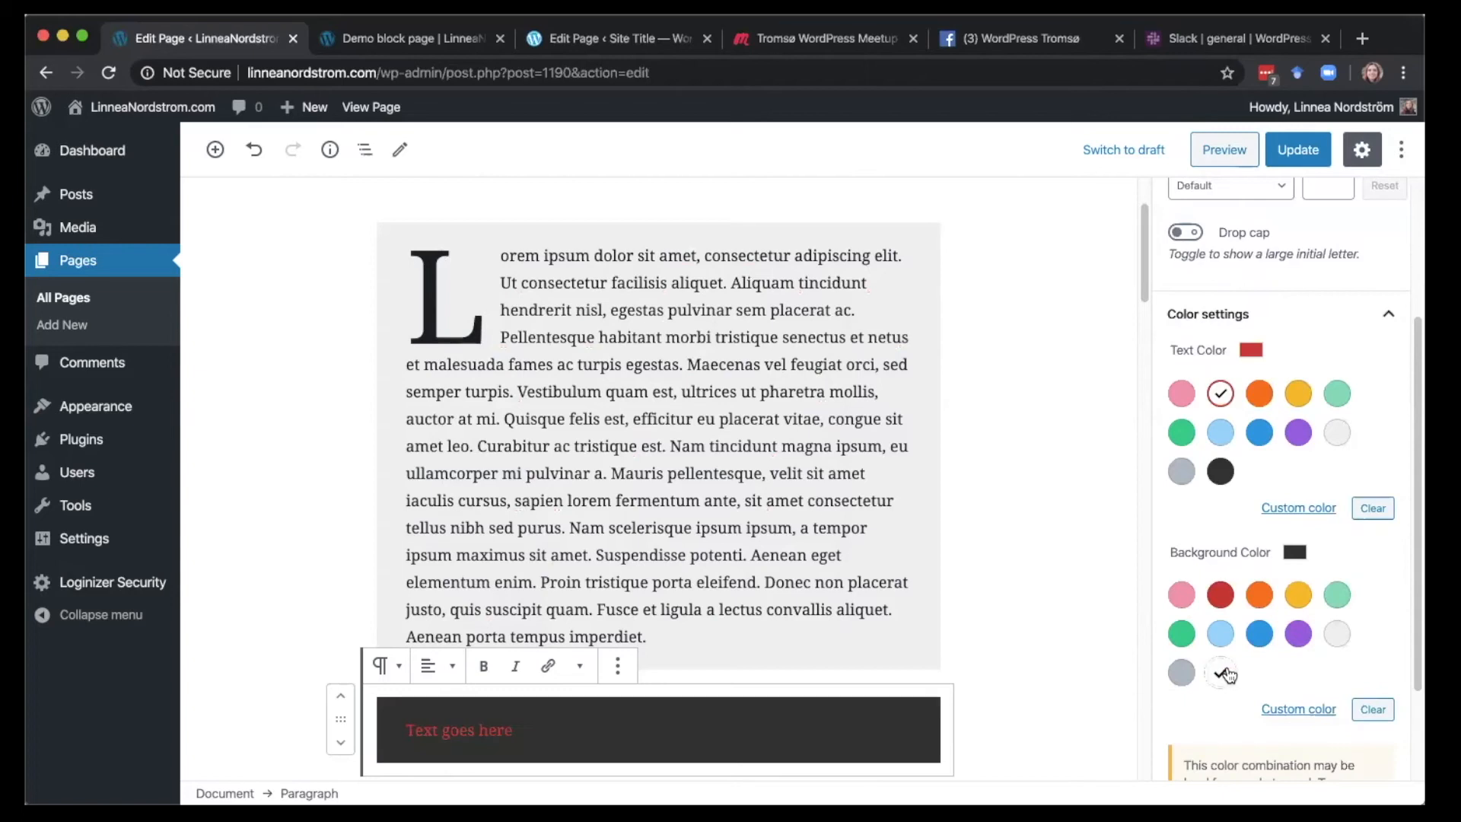
{"action": "left_click_drag", "start_coordinate": [1412, 418], "coordinate": [1412, 528]}
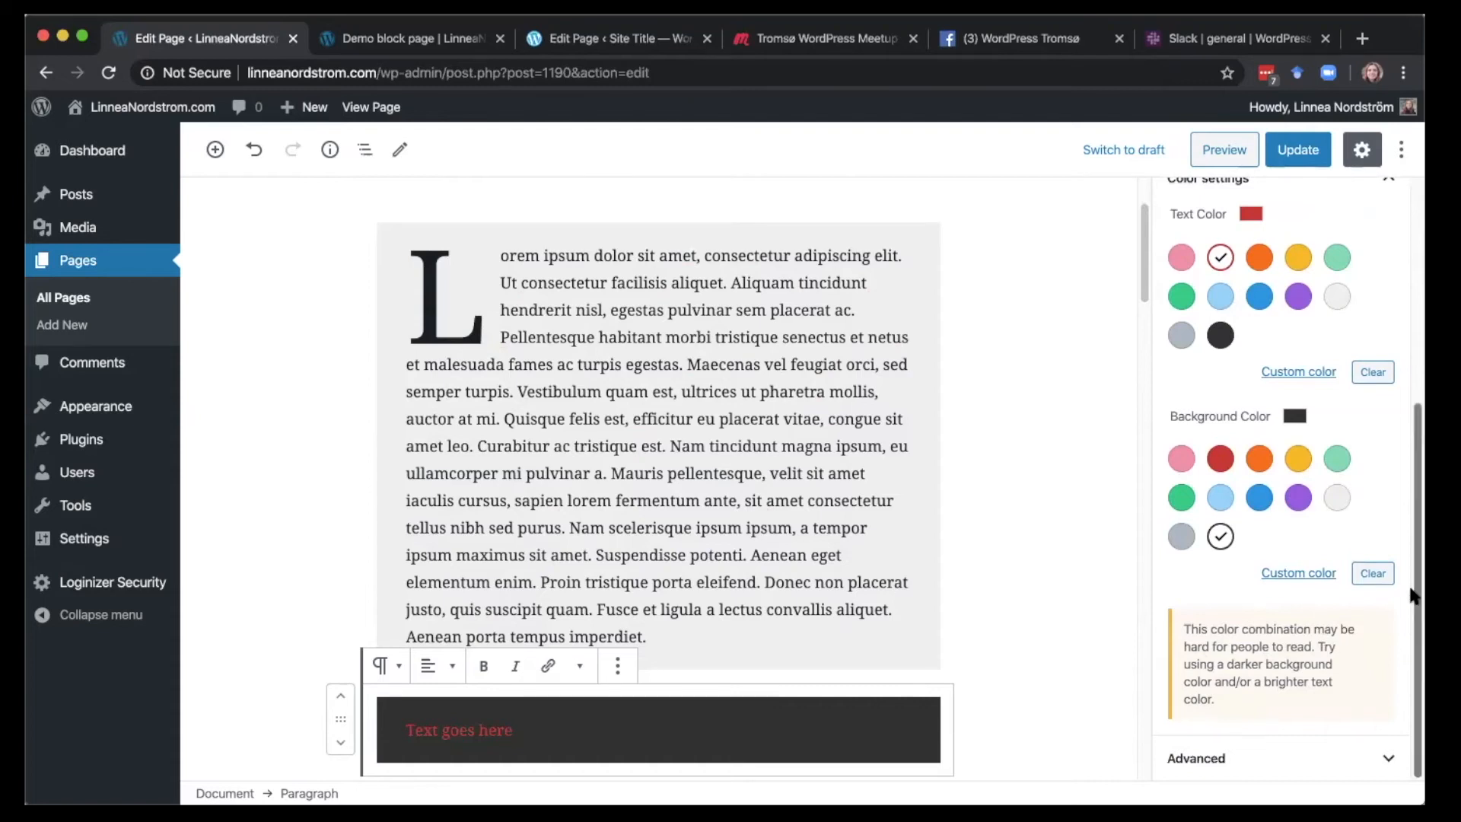
Set the "Text goes here" paragraph's preset text size to Medium
{"action": "left_click_drag", "start_coordinate": [1411, 593], "coordinate": [1412, 364]}
{"action": "left_click", "coordinate": [1285, 403]}
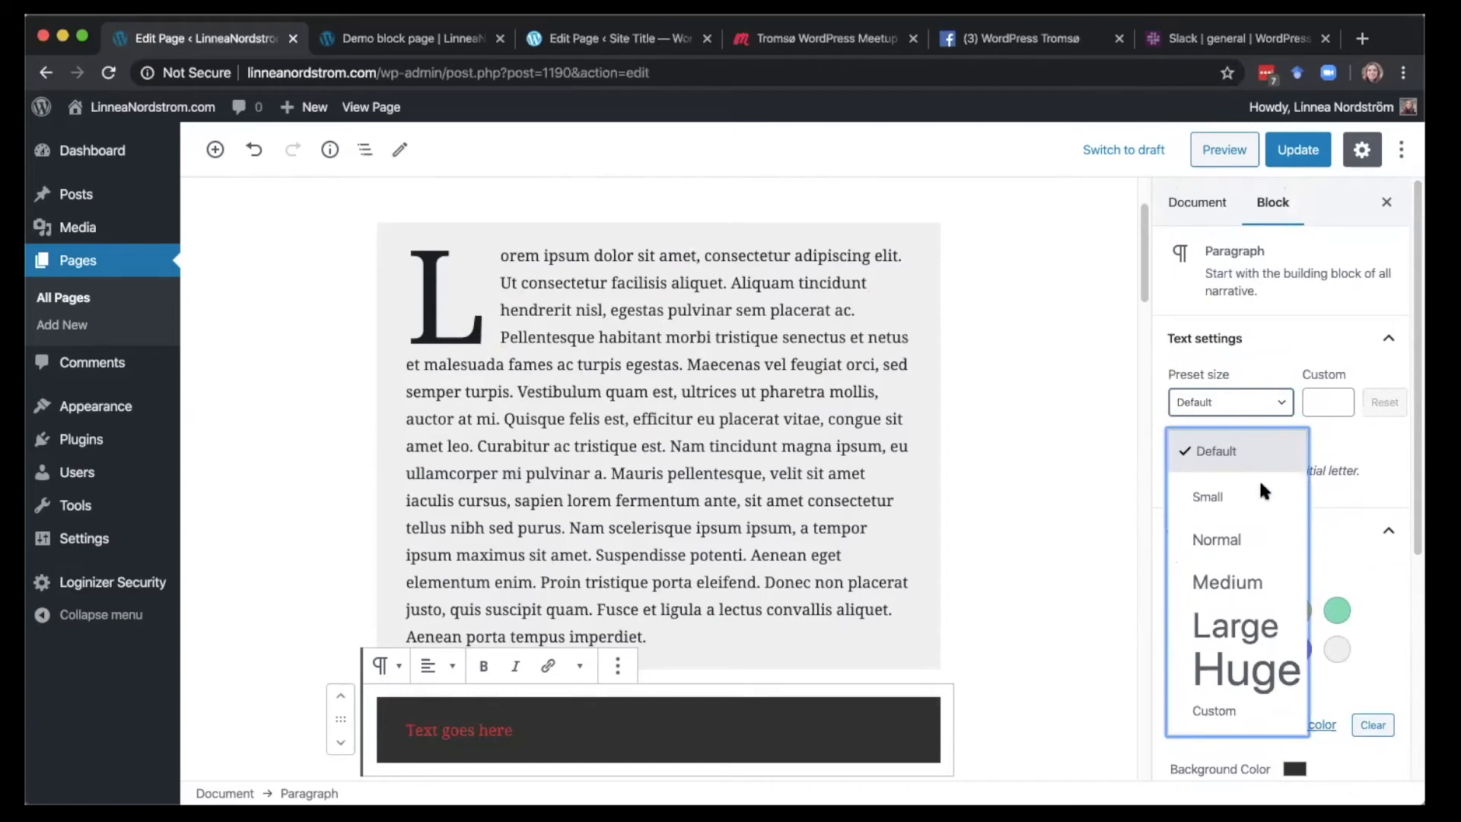
{"action": "left_click", "coordinate": [1252, 582]}
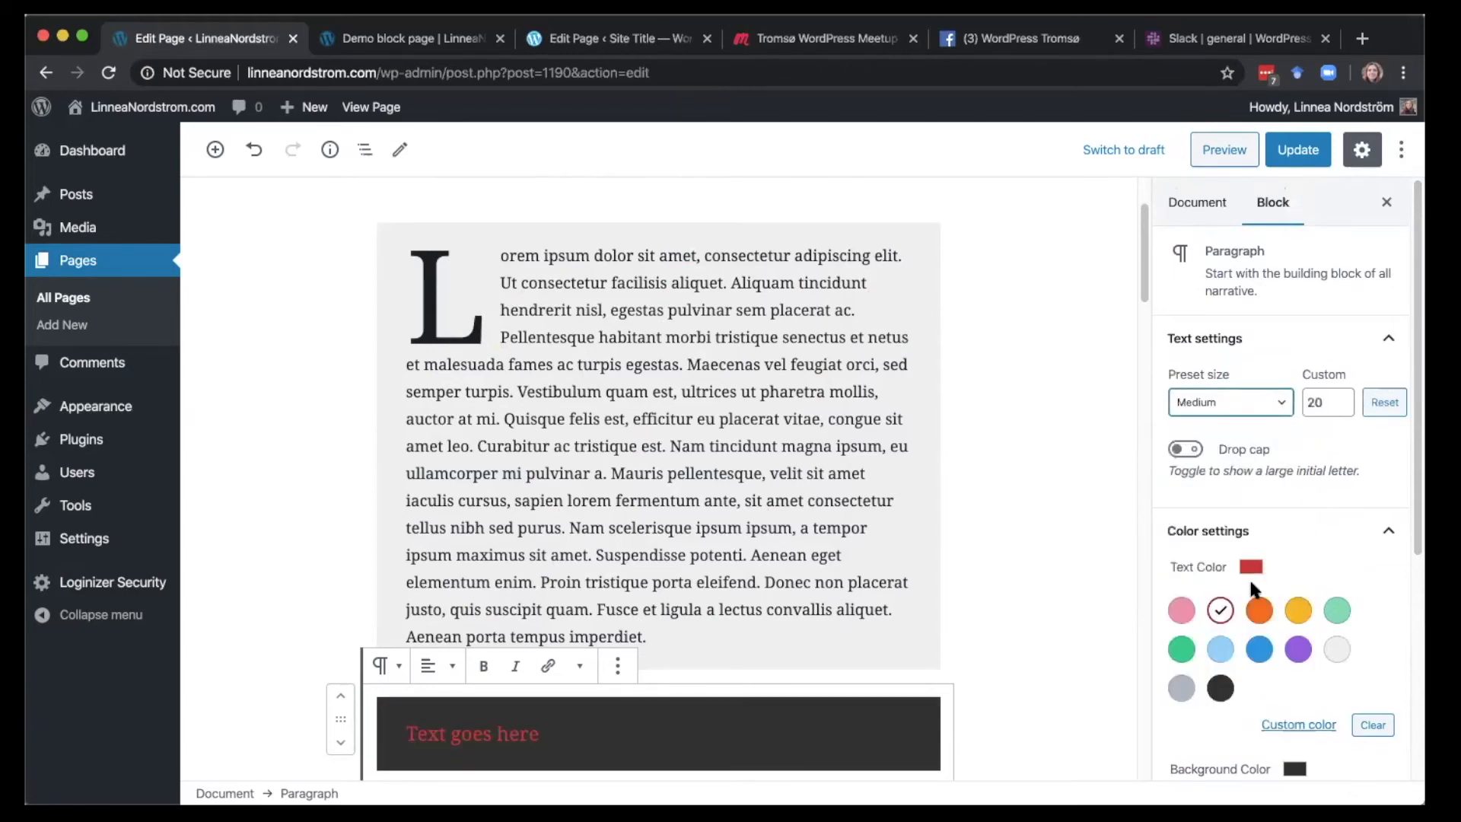
{"action": "left_click", "coordinate": [1286, 410]}
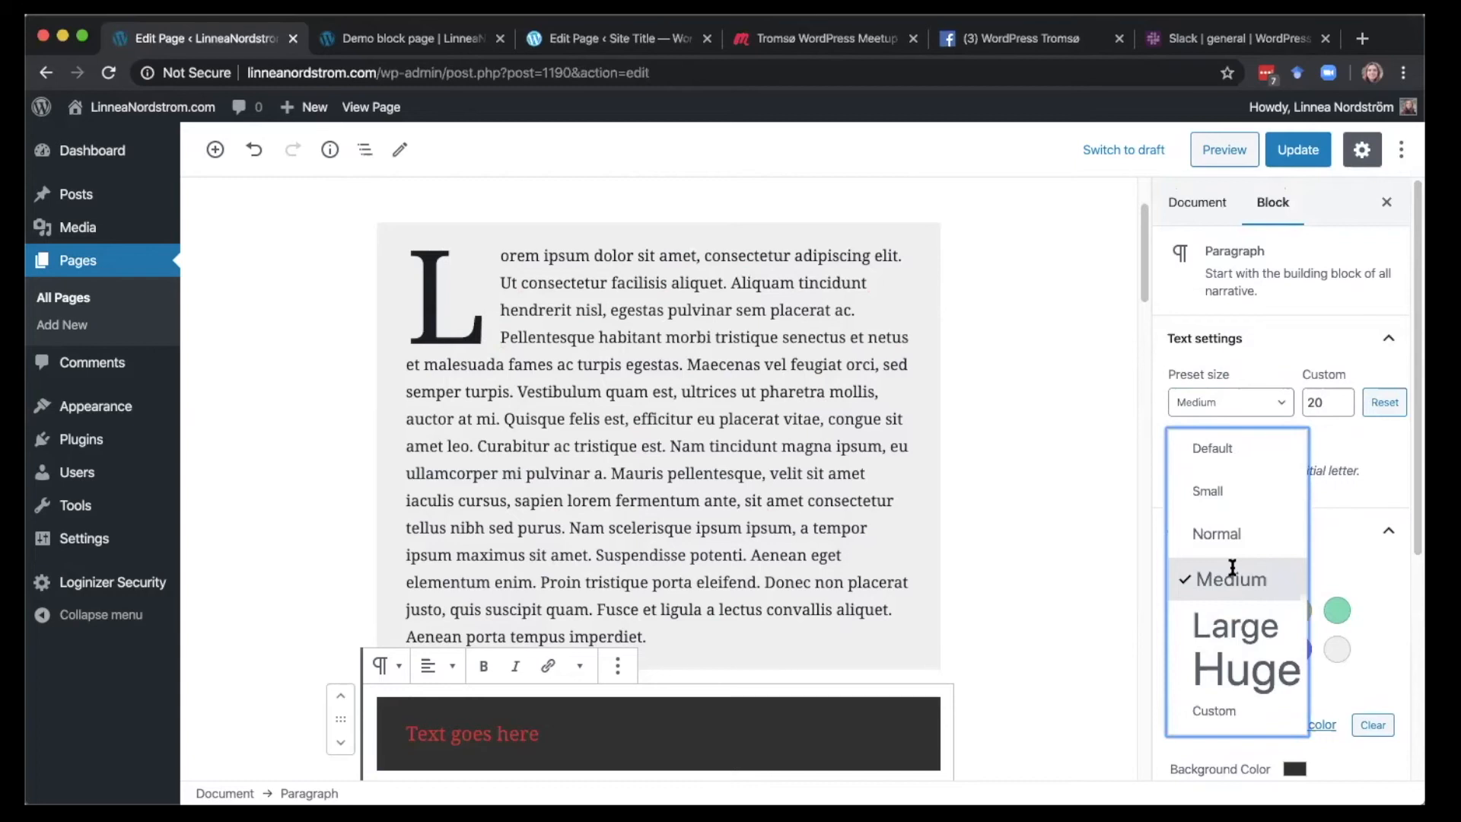
{"action": "left_click", "coordinate": [1047, 531]}
{"action": "left_click", "coordinate": [586, 726]}
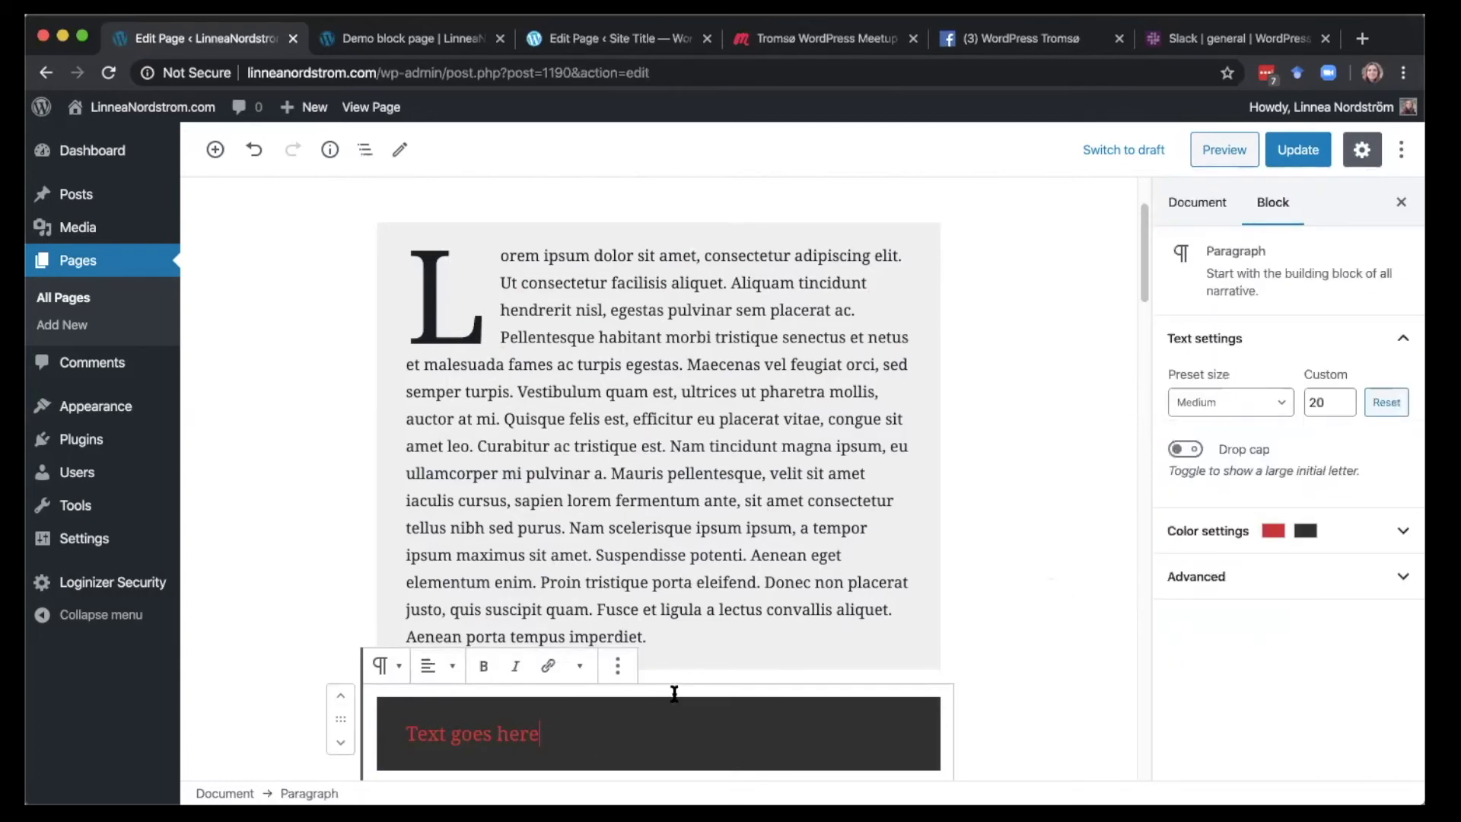
Move the "Text goes here" paragraph above the grey drop-cap paragraph, directly under the page title
{"action": "scroll", "coordinate": [665, 691], "scroll_direction": "down", "scroll_amount": 2}
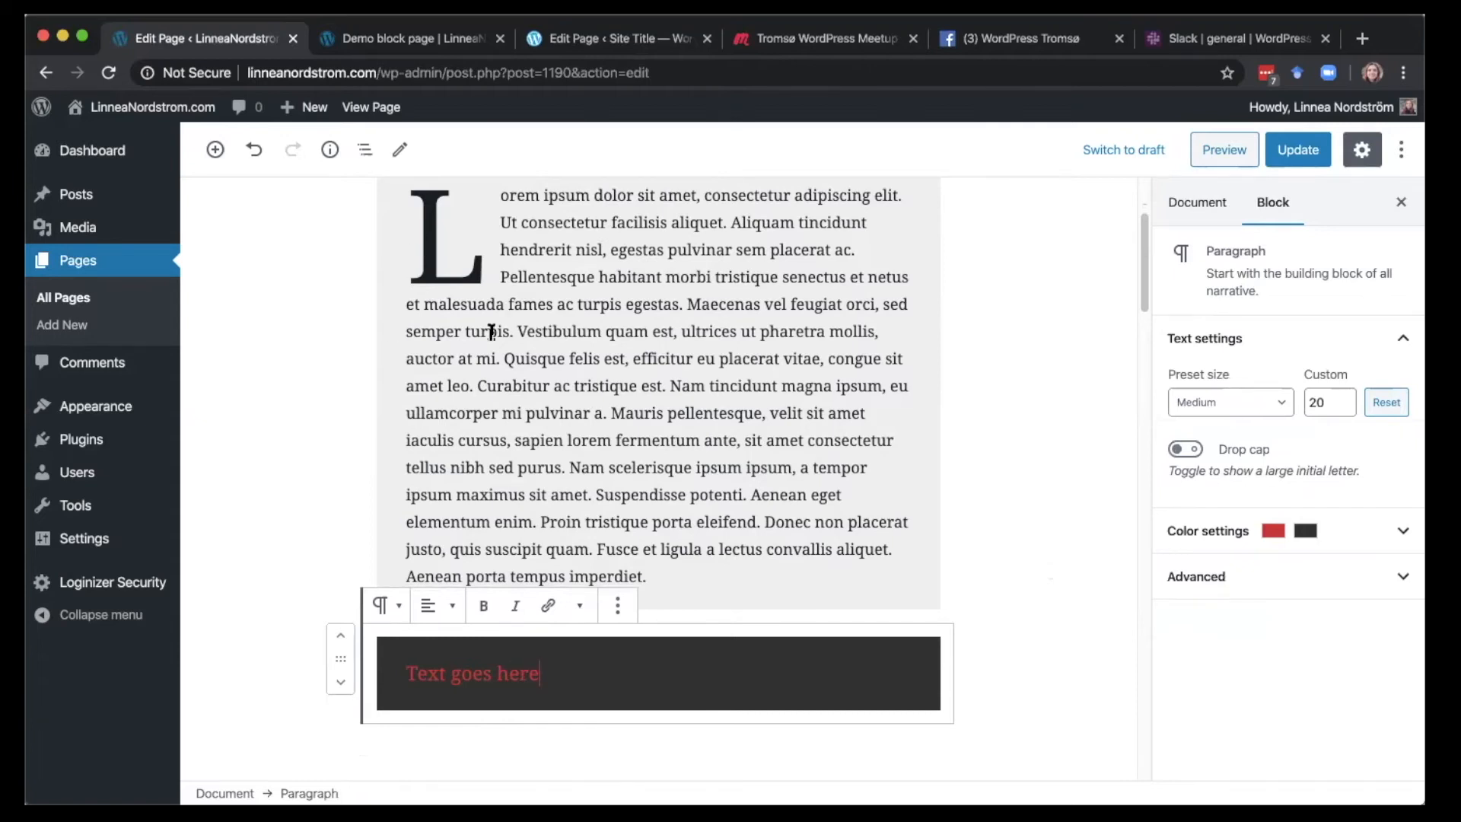
{"action": "left_click", "coordinate": [341, 640]}
{"action": "left_click_drag", "start_coordinate": [346, 320], "coordinate": [363, 152]}
{"action": "scroll", "coordinate": [402, 669], "scroll_direction": "down", "scroll_amount": 3}
{"action": "scroll", "coordinate": [394, 663], "scroll_direction": "up", "scroll_amount": 2}
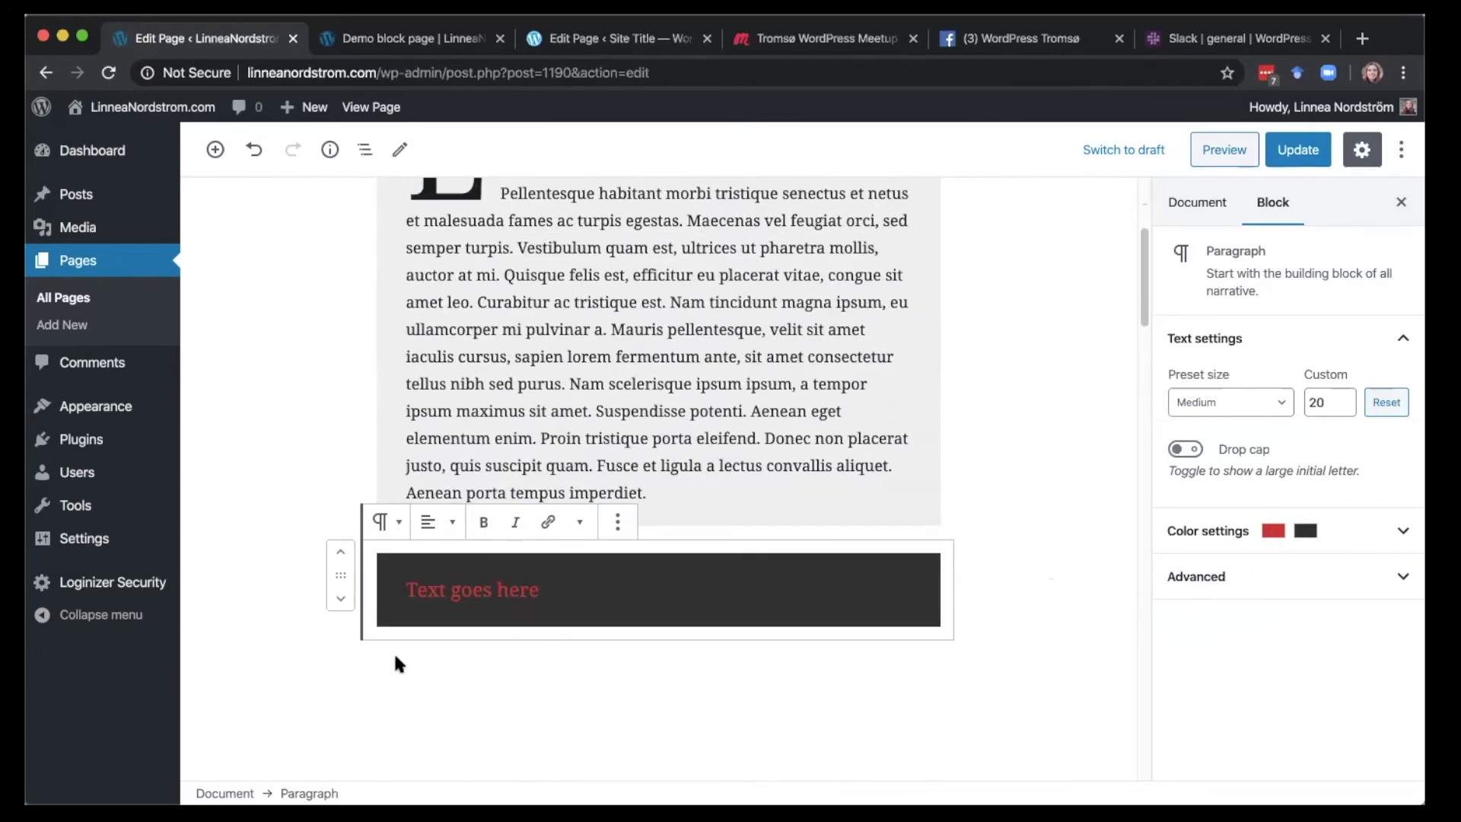
{"action": "left_click", "coordinate": [341, 556]}
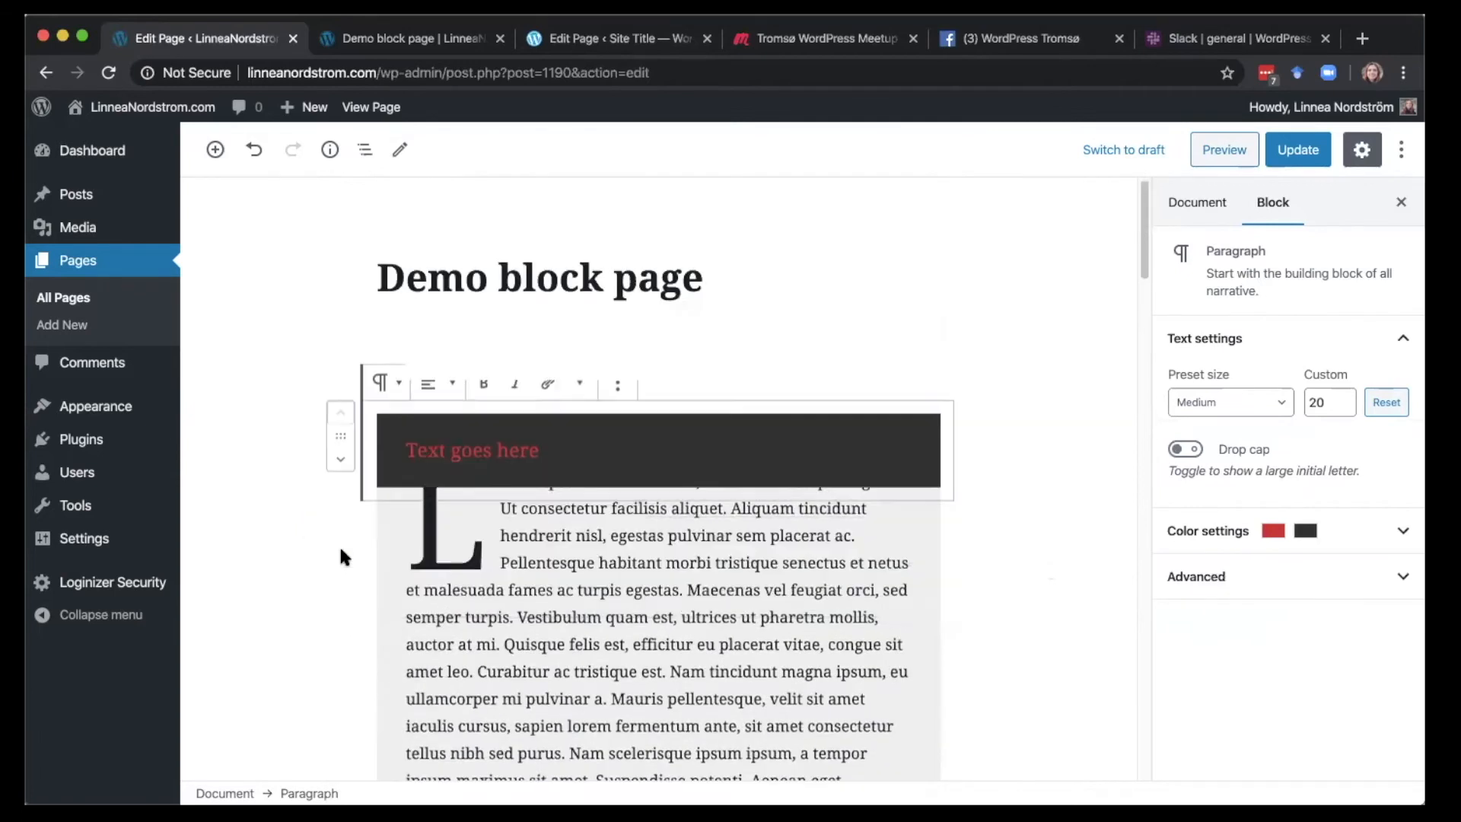
{"action": "left_click", "coordinate": [1090, 459]}
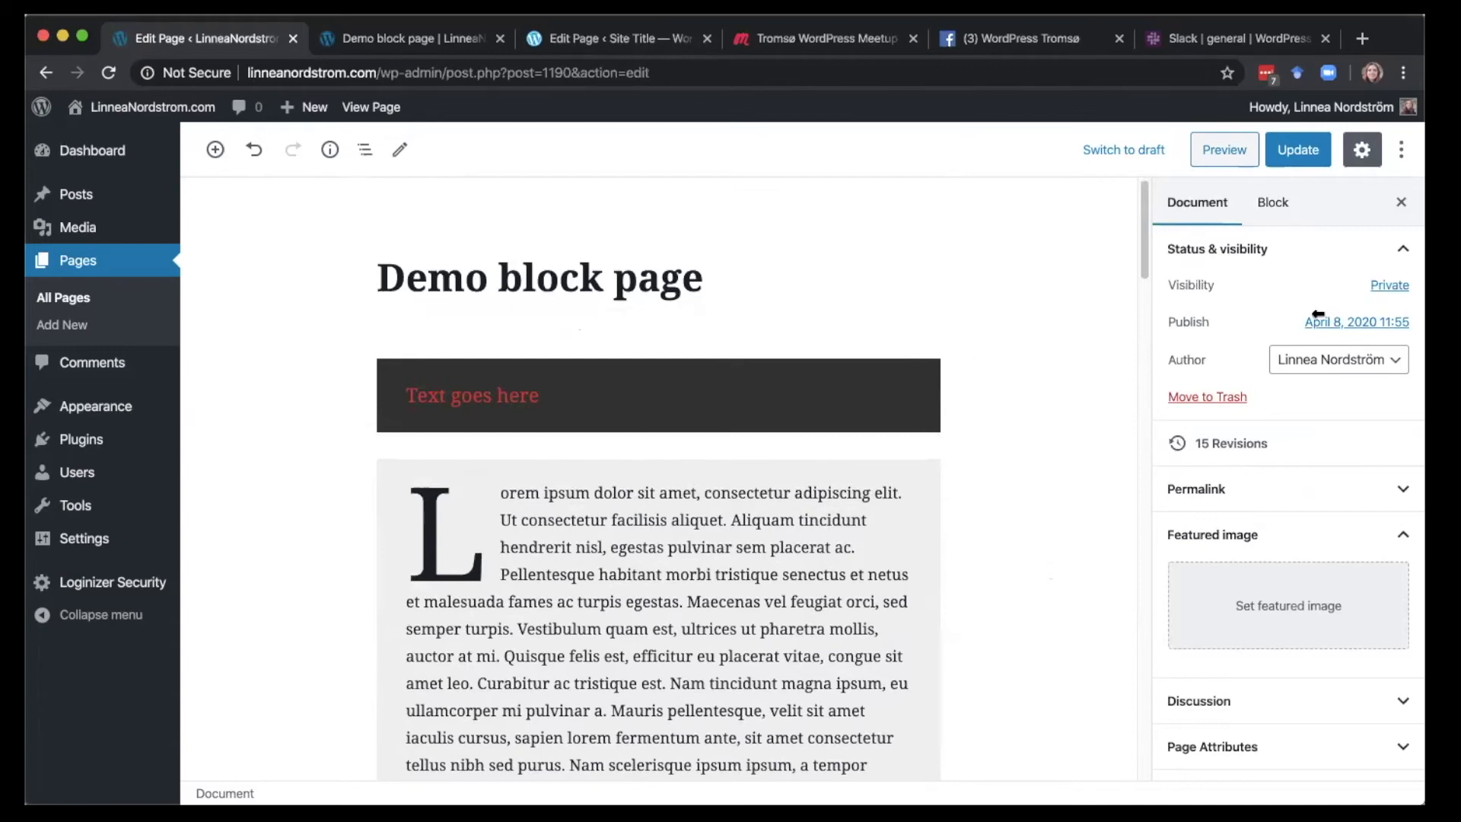
Preview the demo page with the moved paragraph, then return to the page editor
{"action": "left_click", "coordinate": [1227, 152]}
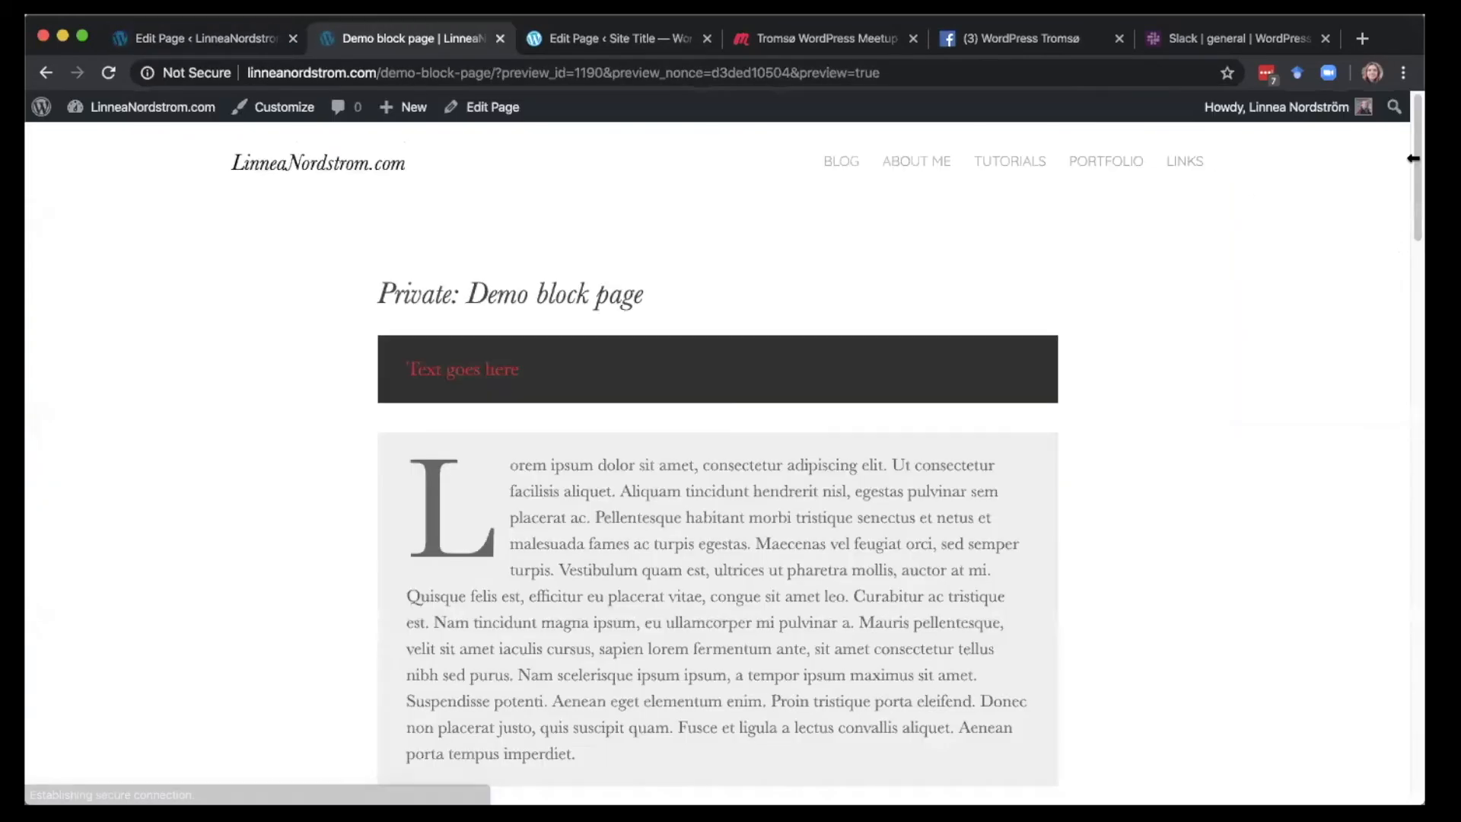
{"action": "scroll", "coordinate": [1414, 163], "scroll_direction": "down", "scroll_amount": 2}
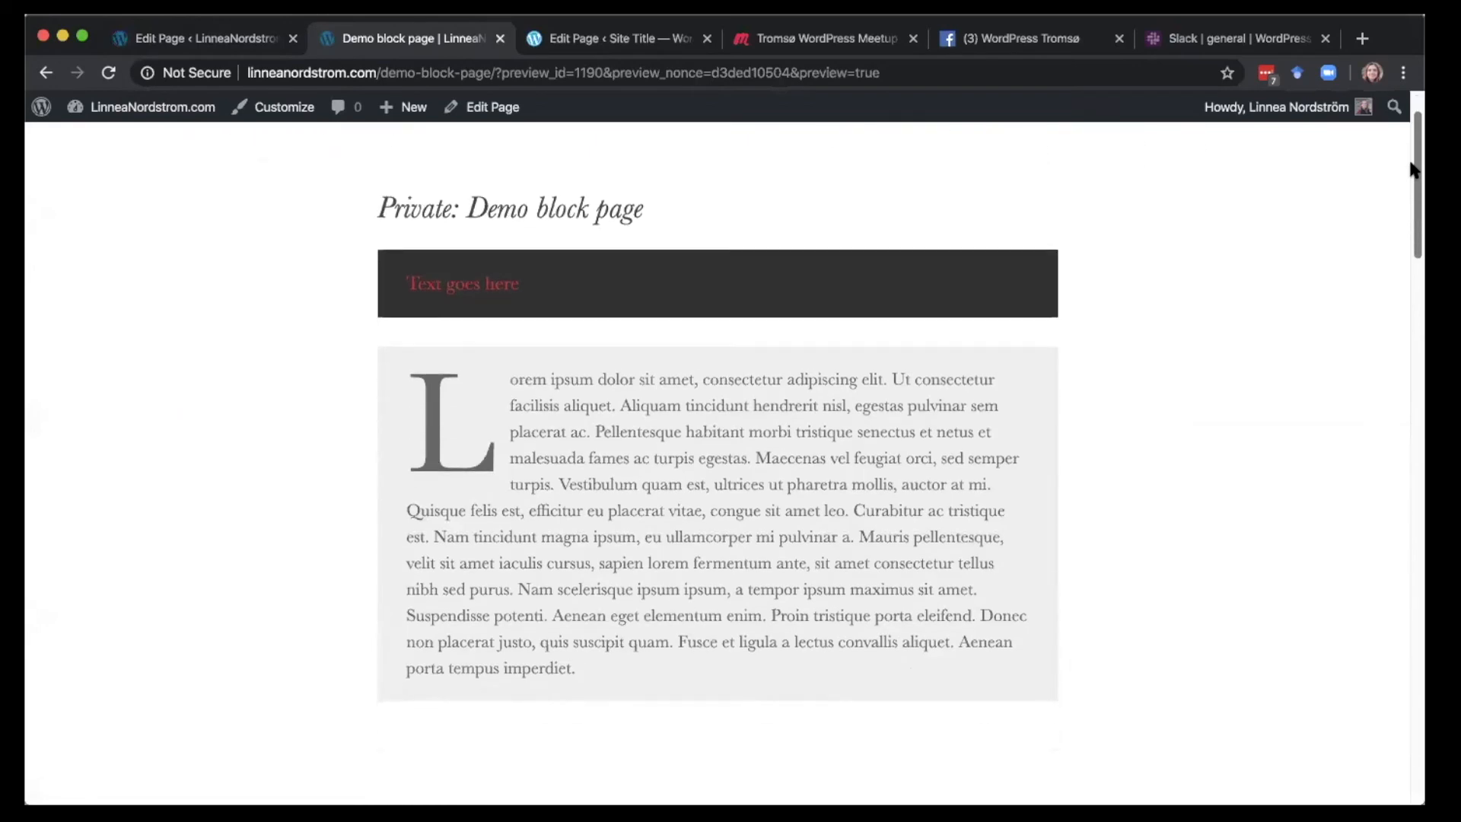
{"action": "scroll", "coordinate": [1413, 169], "scroll_direction": "up", "scroll_amount": 2}
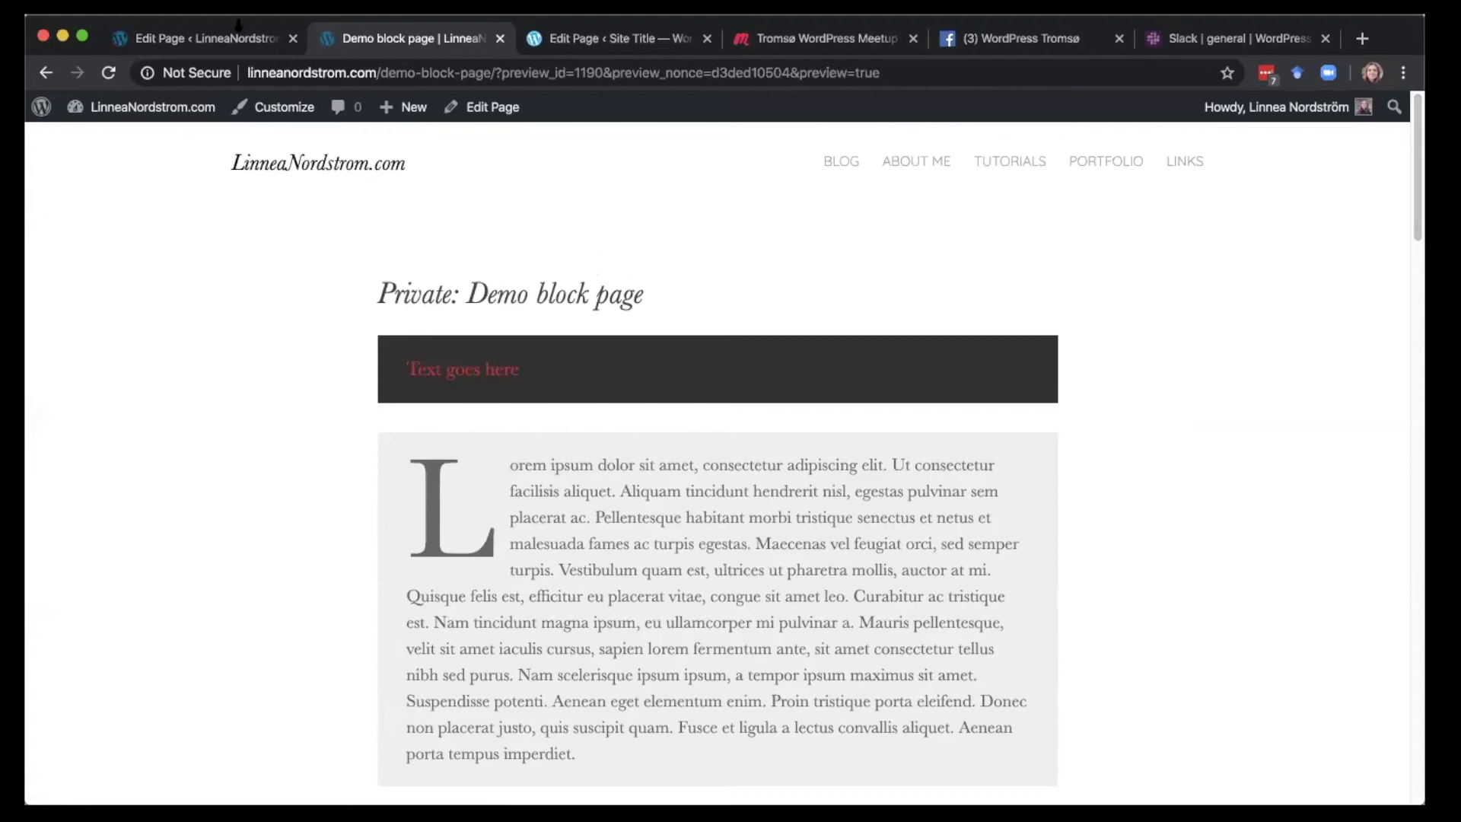
{"action": "left_click", "coordinate": [210, 40]}
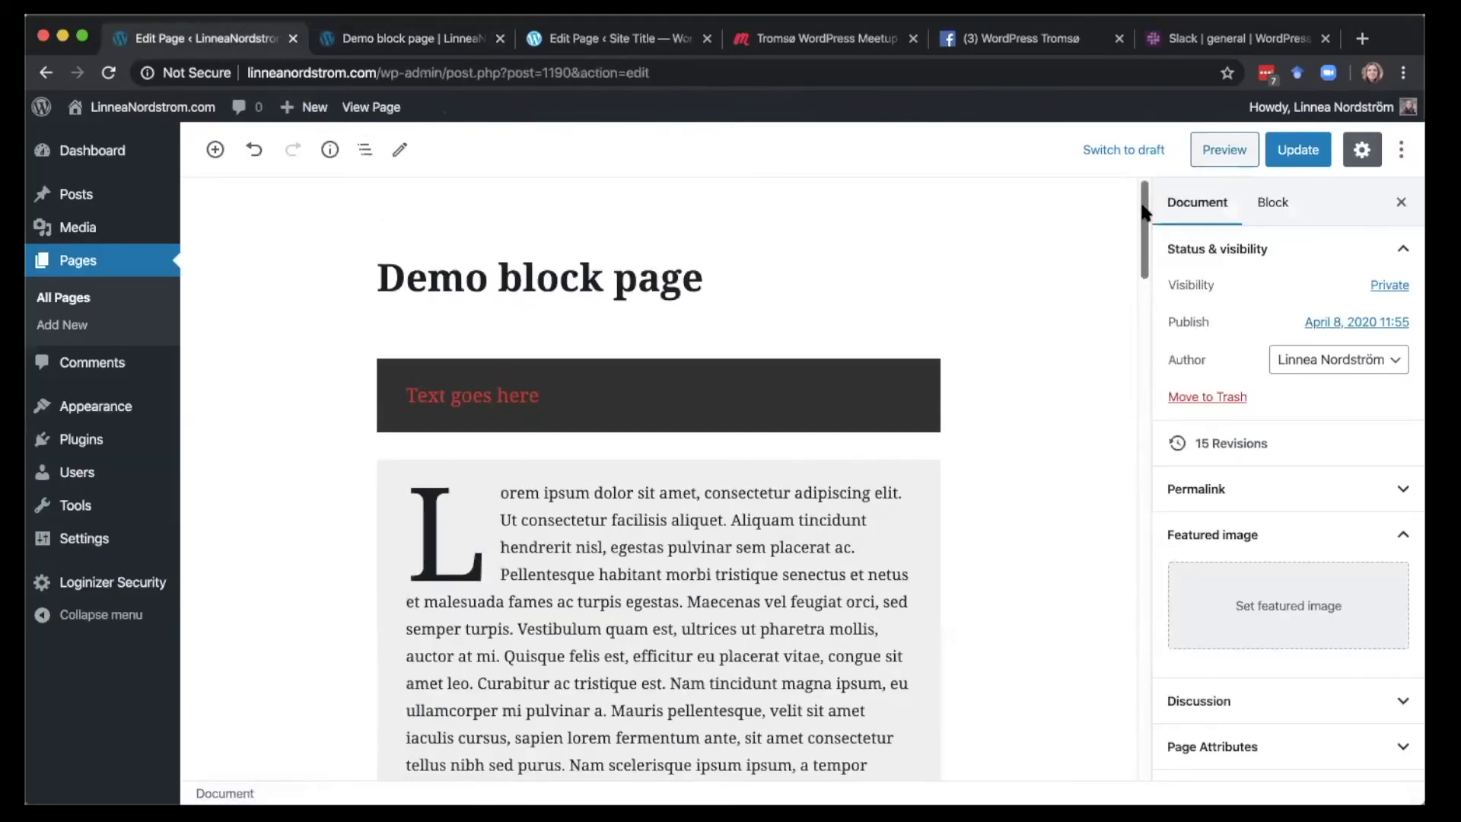
Examine the WP Tromsø Facebook and Meetup buttons and the spacer block above them
{"action": "scroll", "coordinate": [1146, 213], "scroll_direction": "down", "scroll_amount": 4}
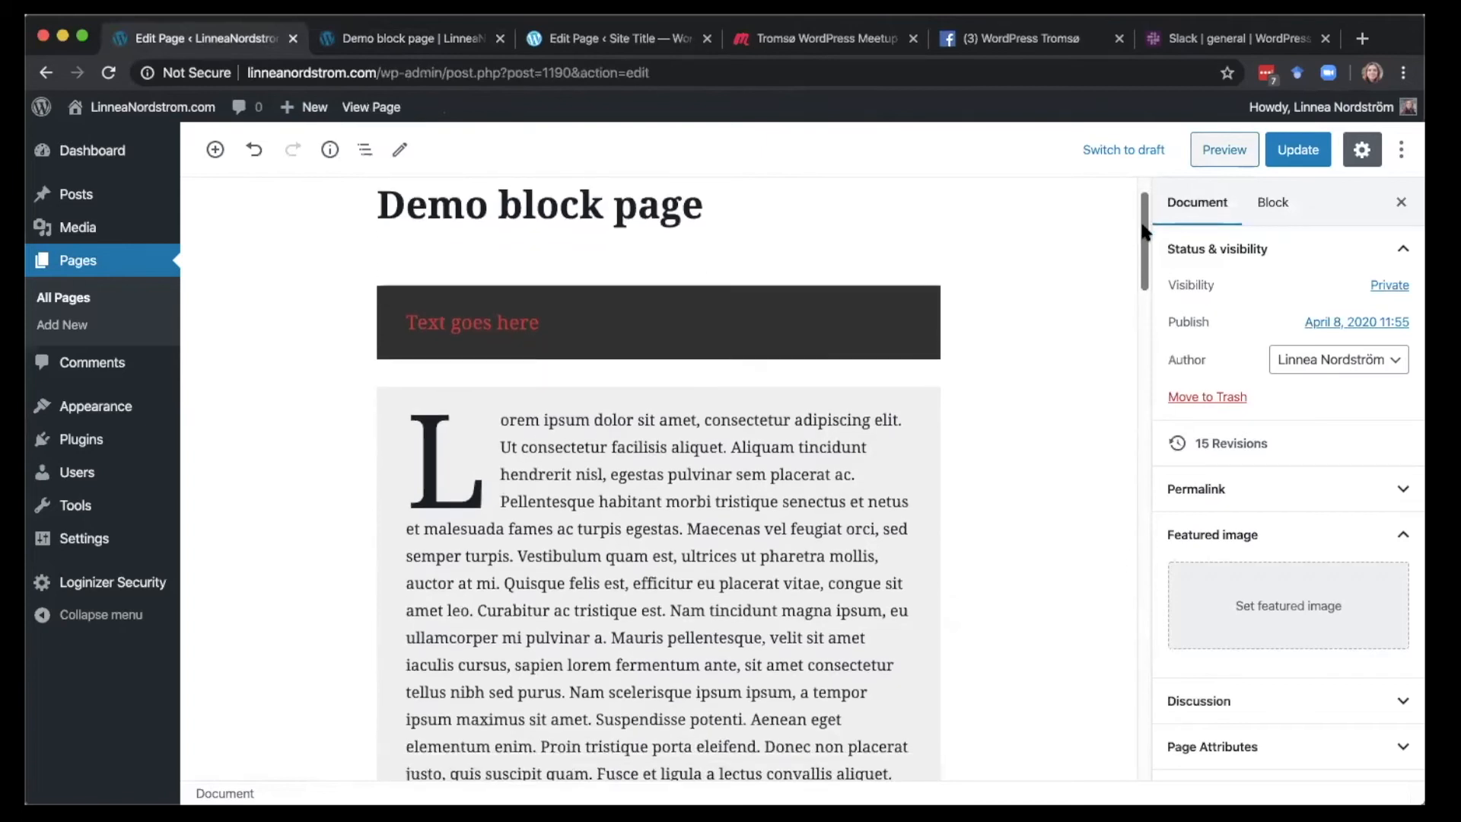
{"action": "scroll", "coordinate": [1135, 238], "scroll_direction": "down", "scroll_amount": 8}
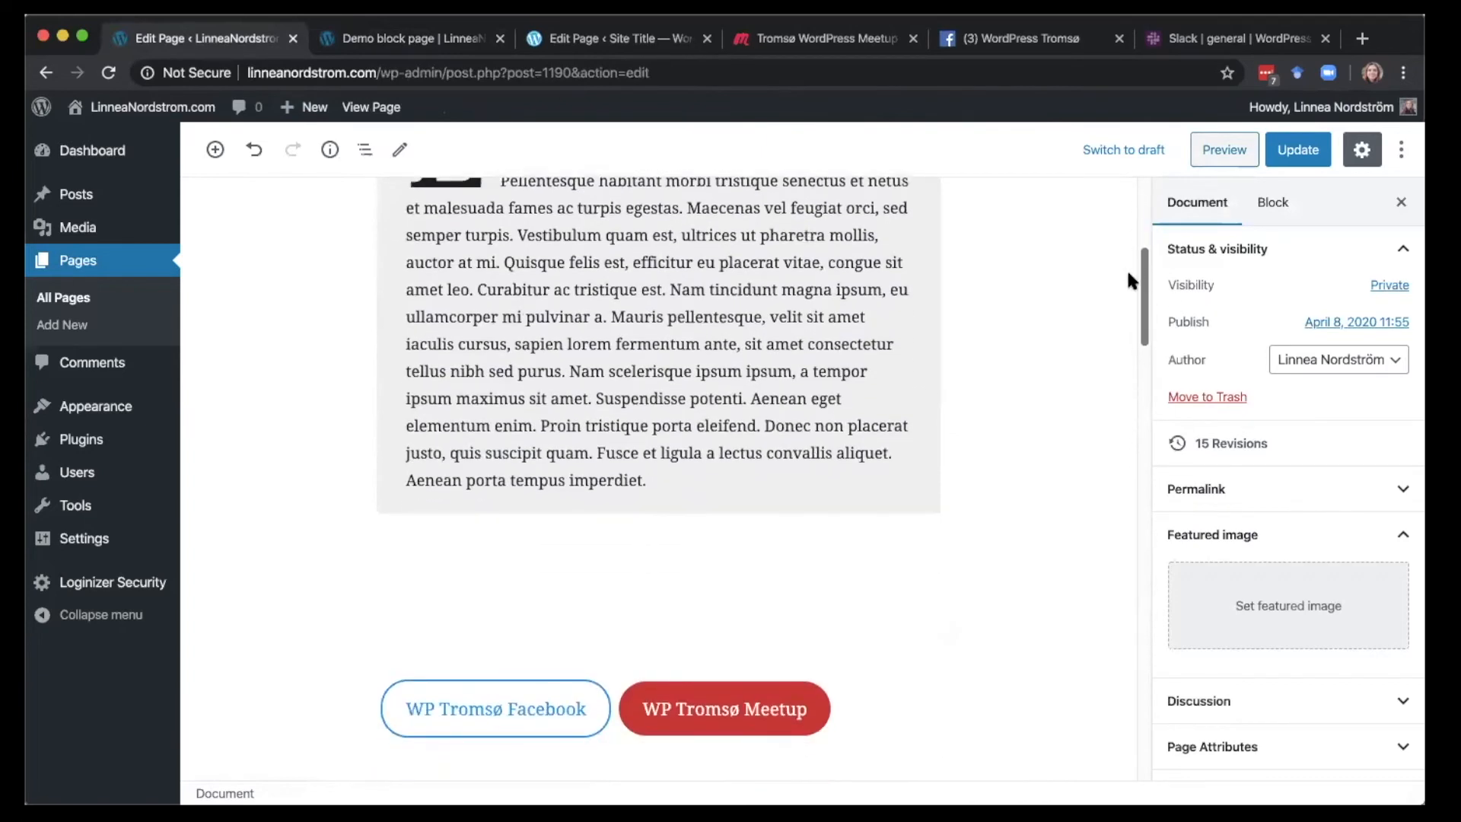
{"action": "scroll", "coordinate": [1124, 292], "scroll_direction": "down", "scroll_amount": 4}
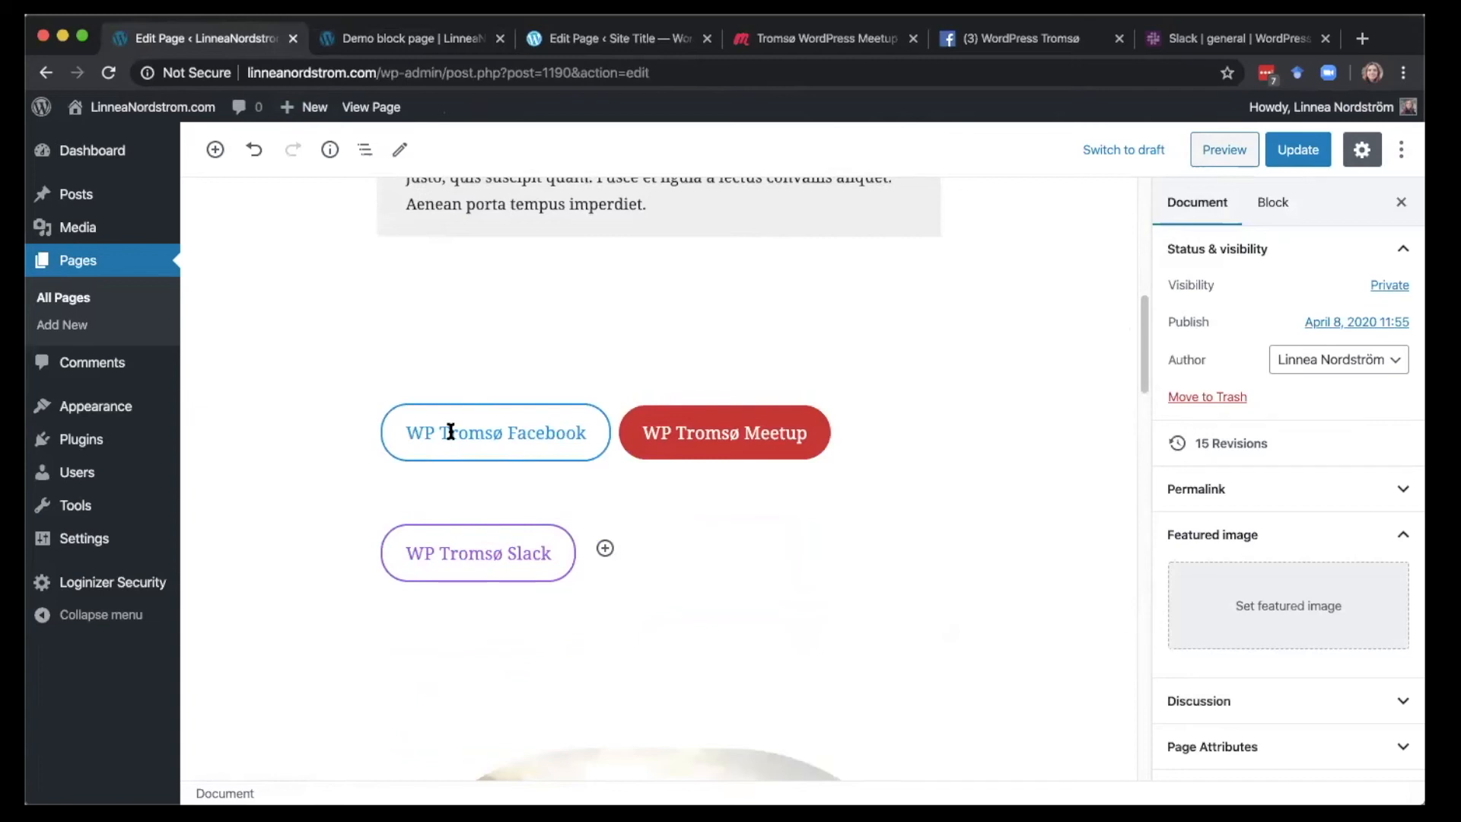
{"action": "left_click", "coordinate": [517, 434]}
{"action": "left_click", "coordinate": [694, 432]}
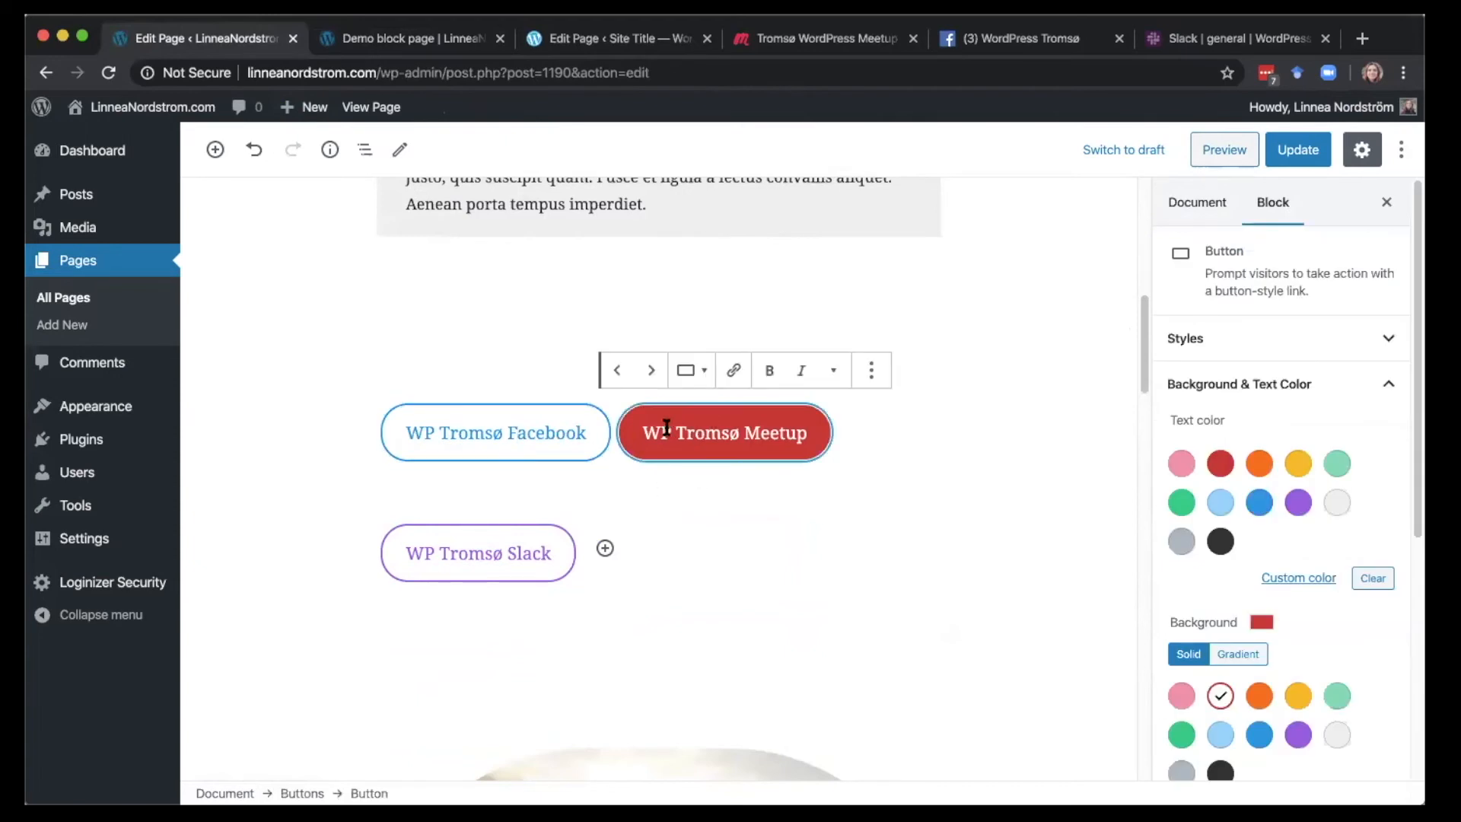
{"action": "left_click", "coordinate": [511, 432]}
{"action": "left_click", "coordinate": [660, 291]}
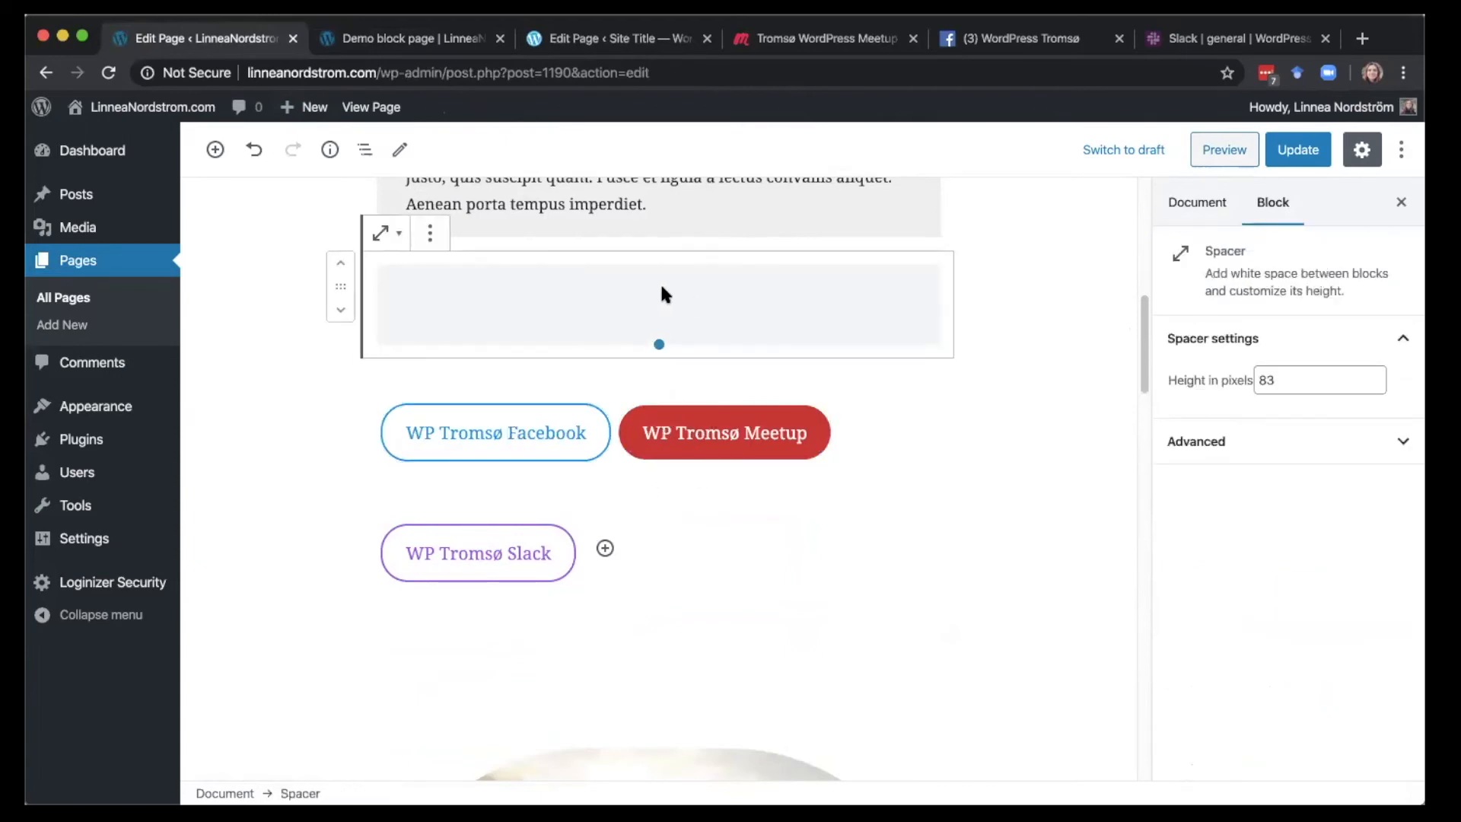
{"action": "left_click", "coordinate": [1035, 393]}
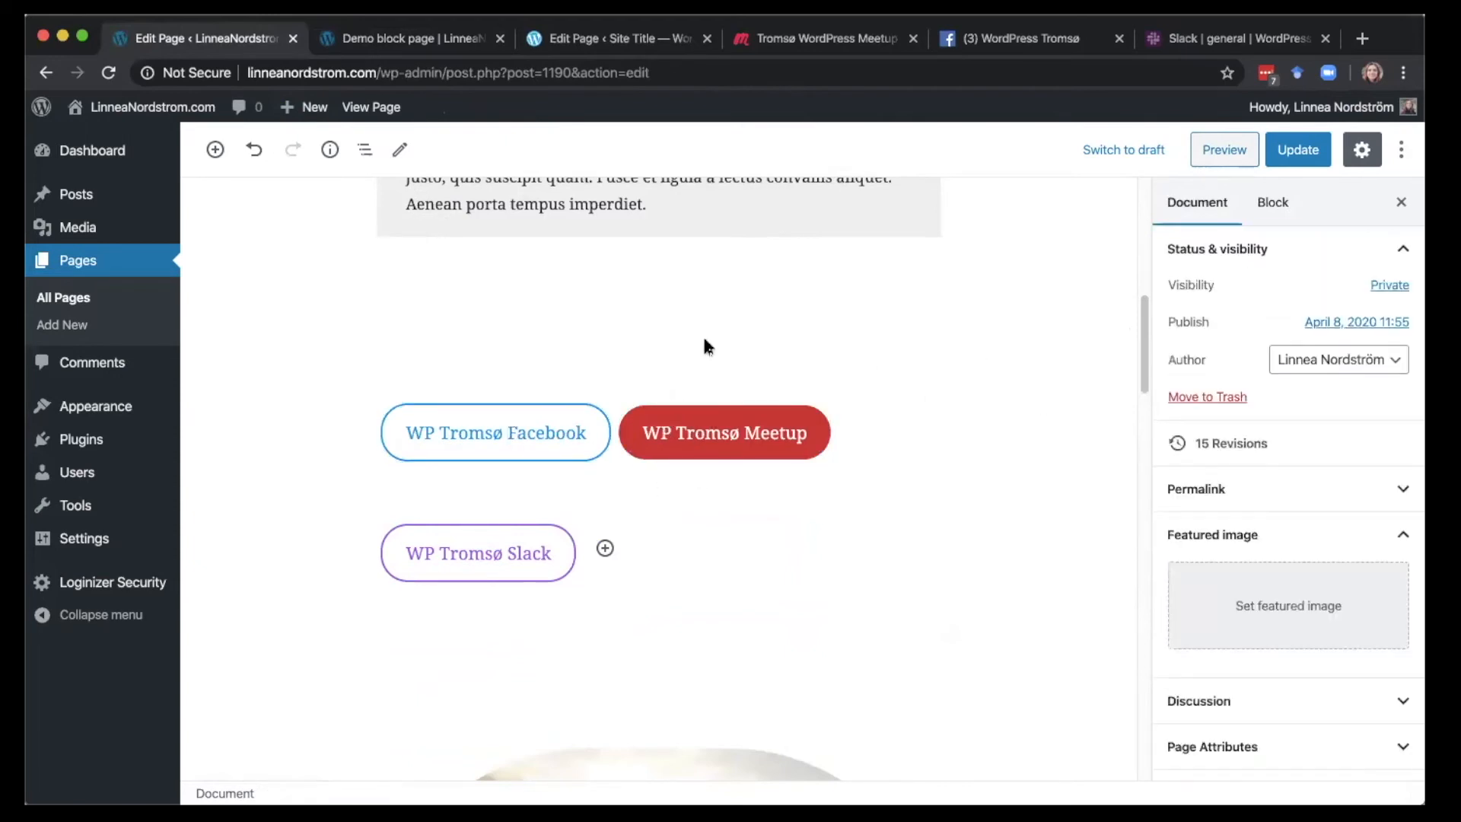
Insert a Buttons block above the WP Tromsø Facebook and Meetup buttons, with a button reading "Text goes here"
{"action": "left_click", "coordinate": [636, 358]}
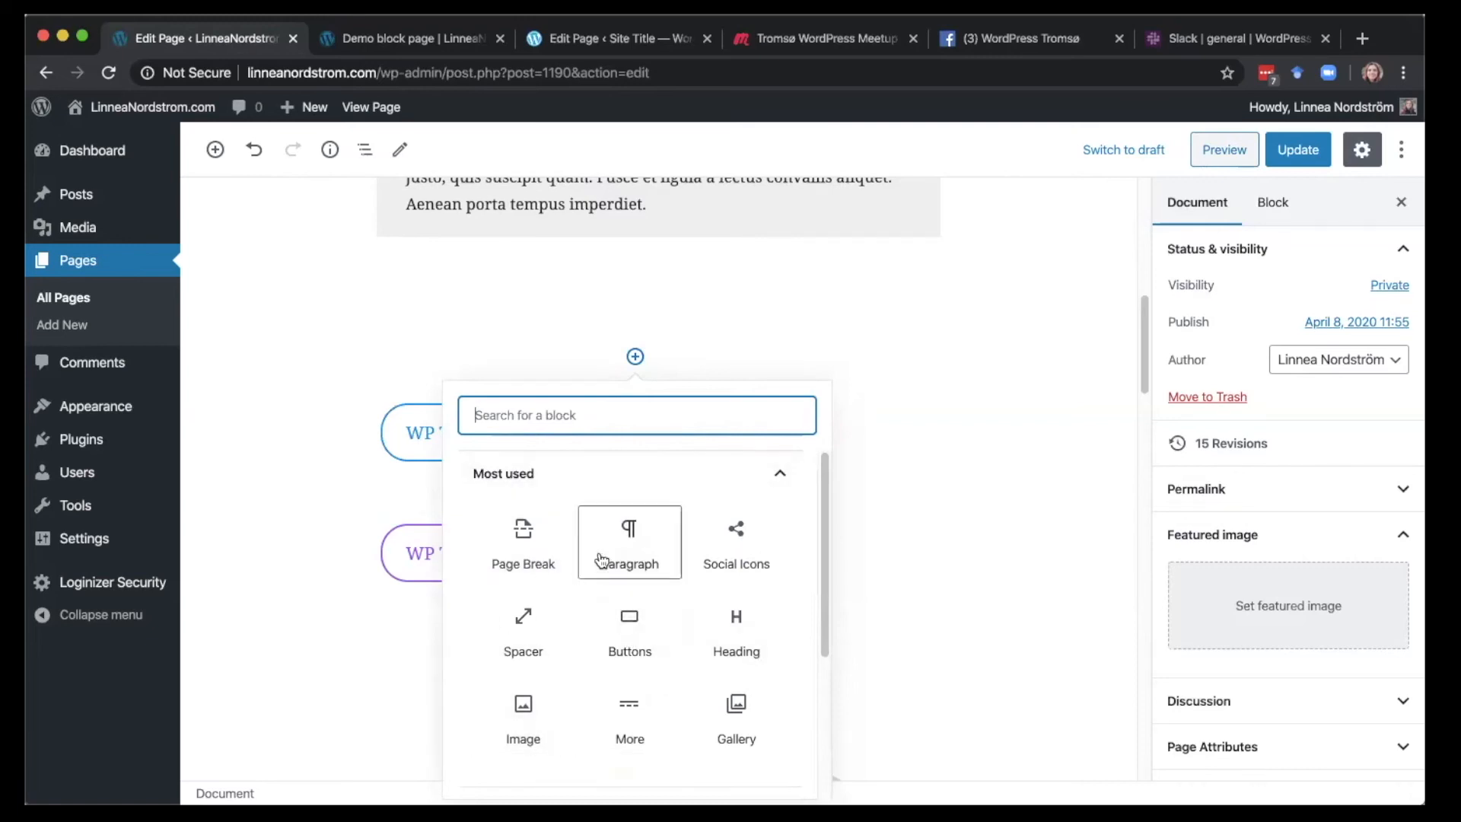
{"action": "type", "text": "b"}
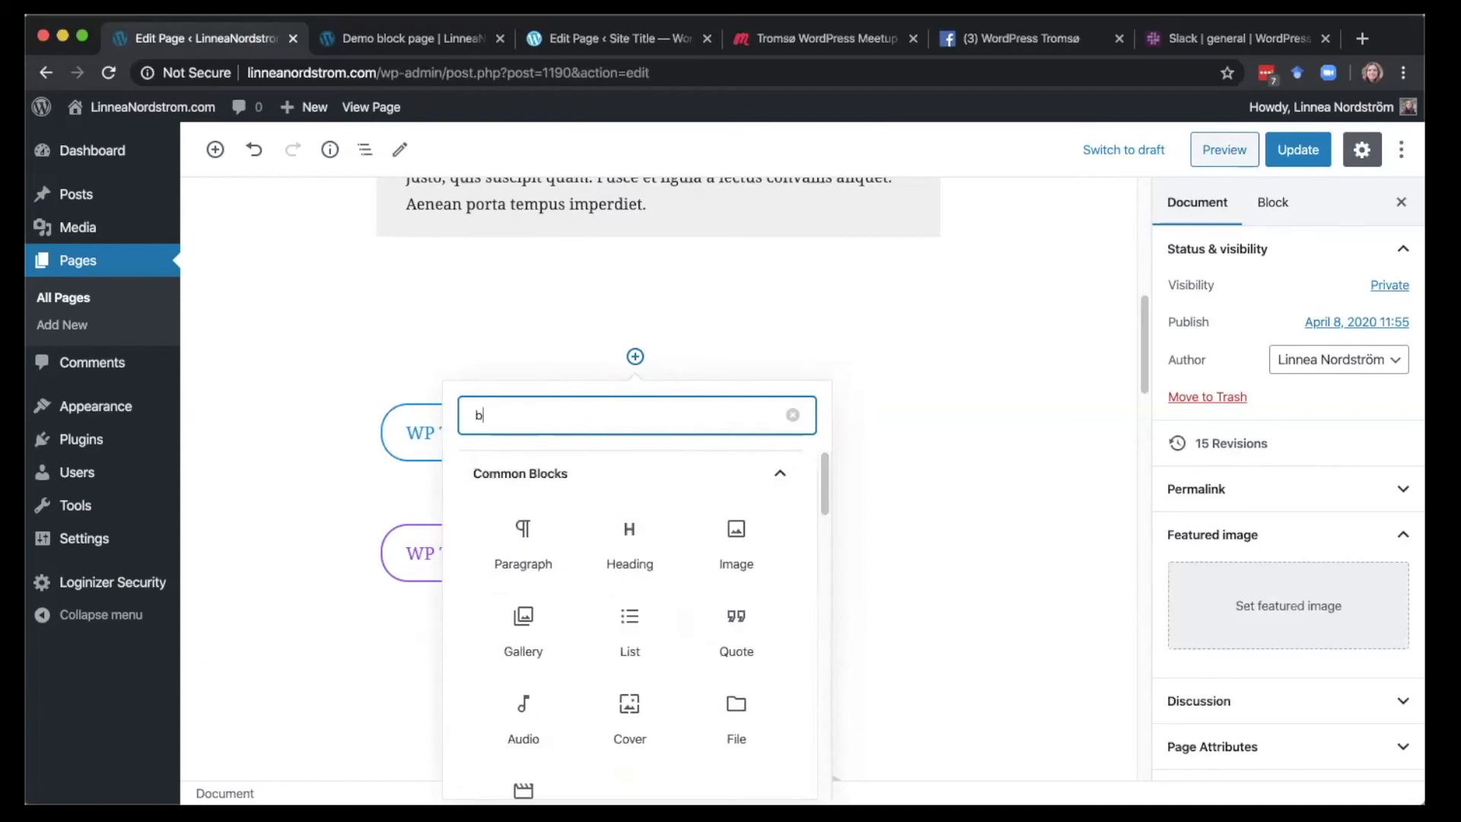
{"action": "type", "text": "utton"}
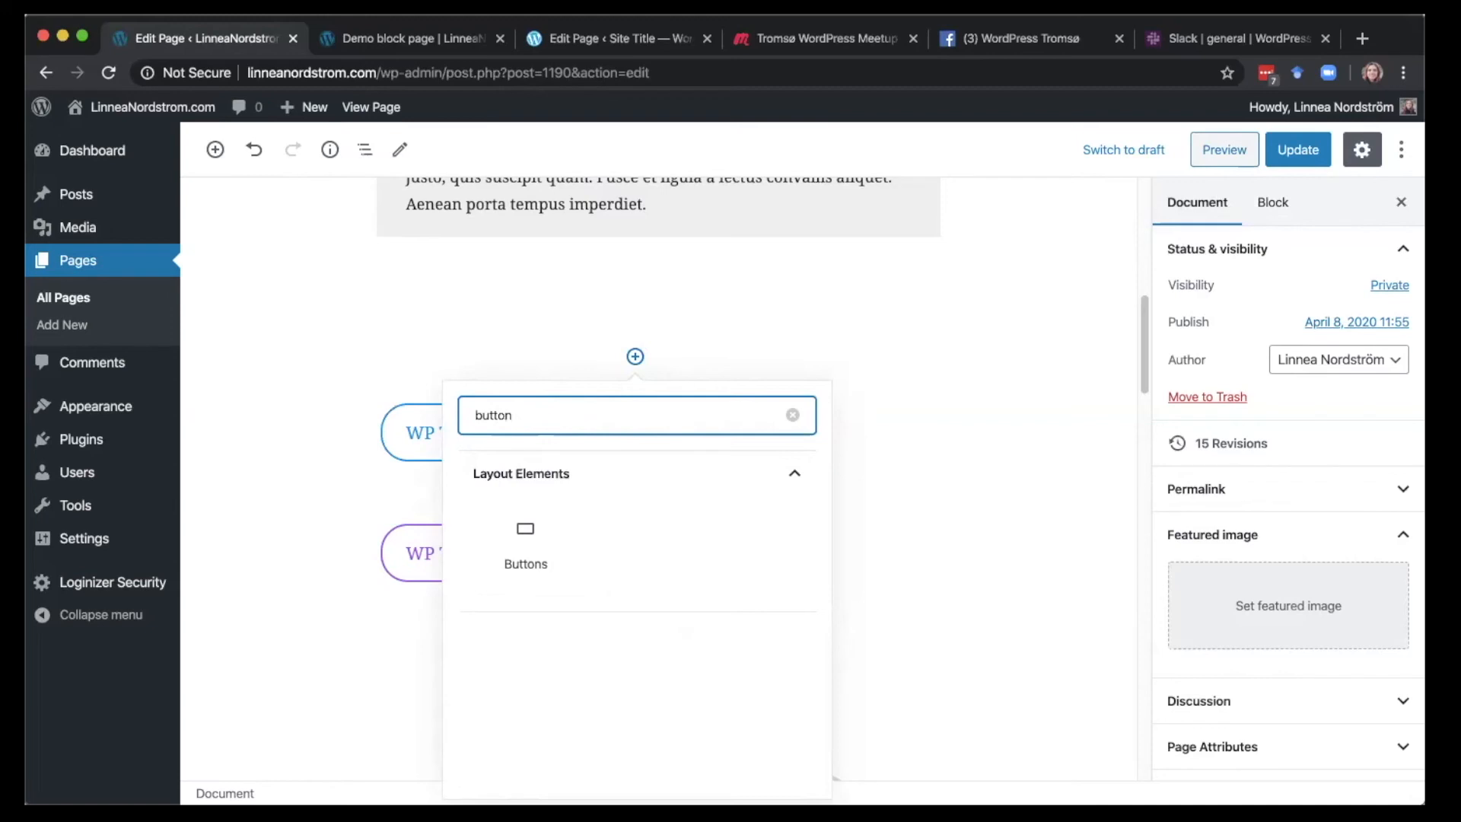
{"action": "left_click", "coordinate": [533, 542]}
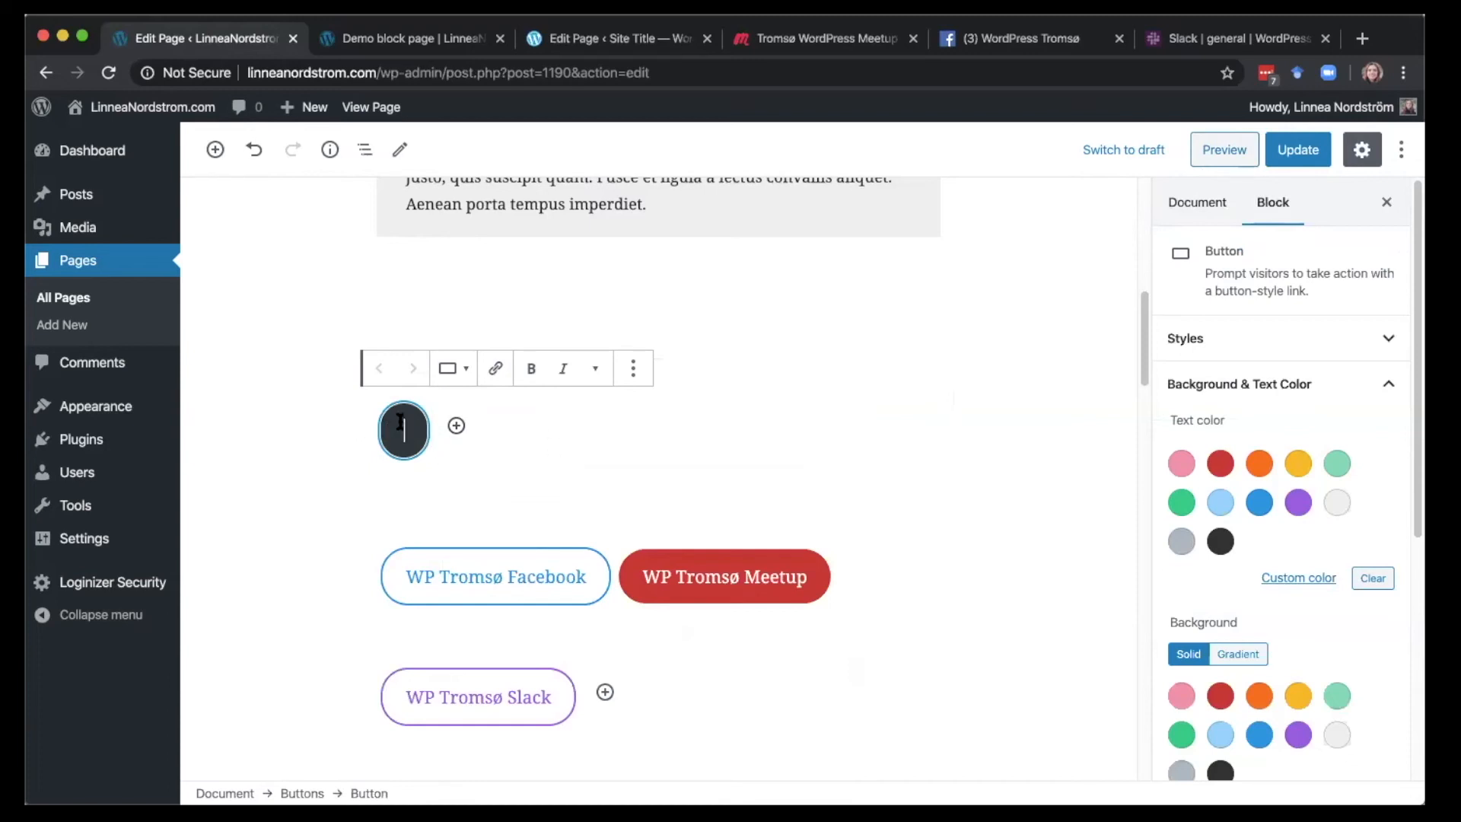
{"action": "type", "text": "T"}
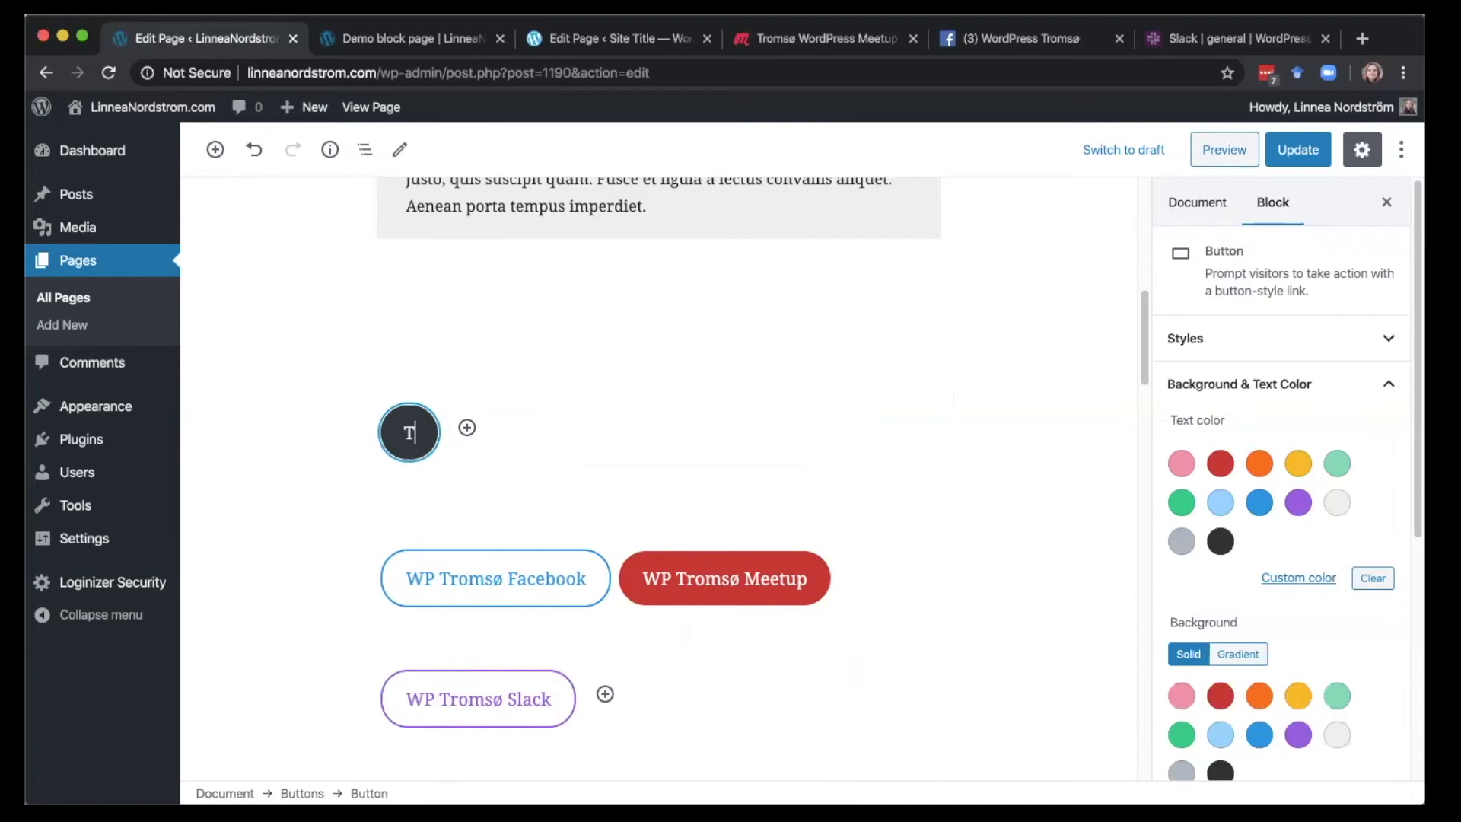
{"action": "type", "text": "ext goes here"}
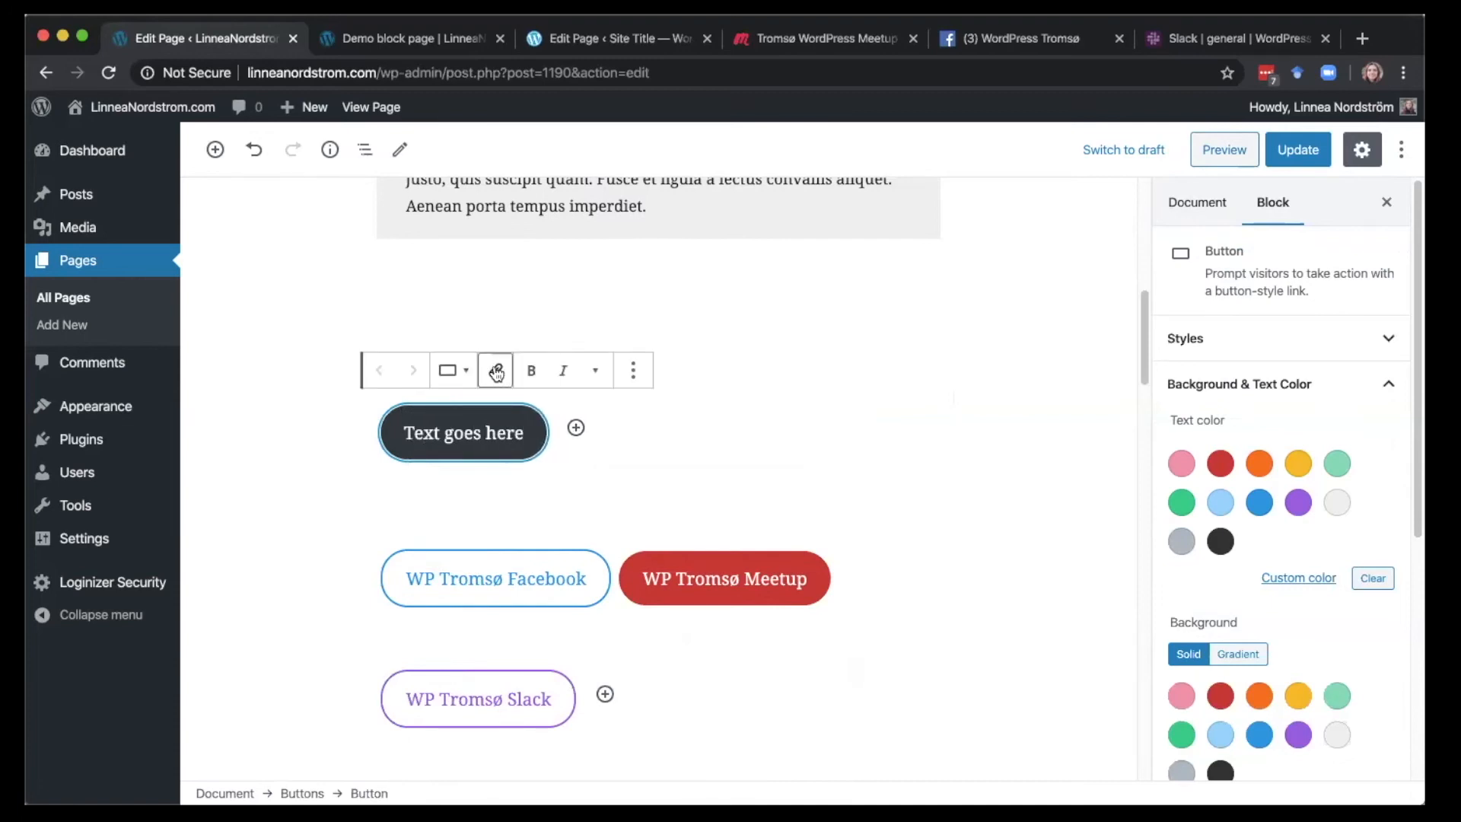
Examine the link options and the text and background colour settings of the "Text goes here" button
{"action": "left_click", "coordinate": [495, 371]}
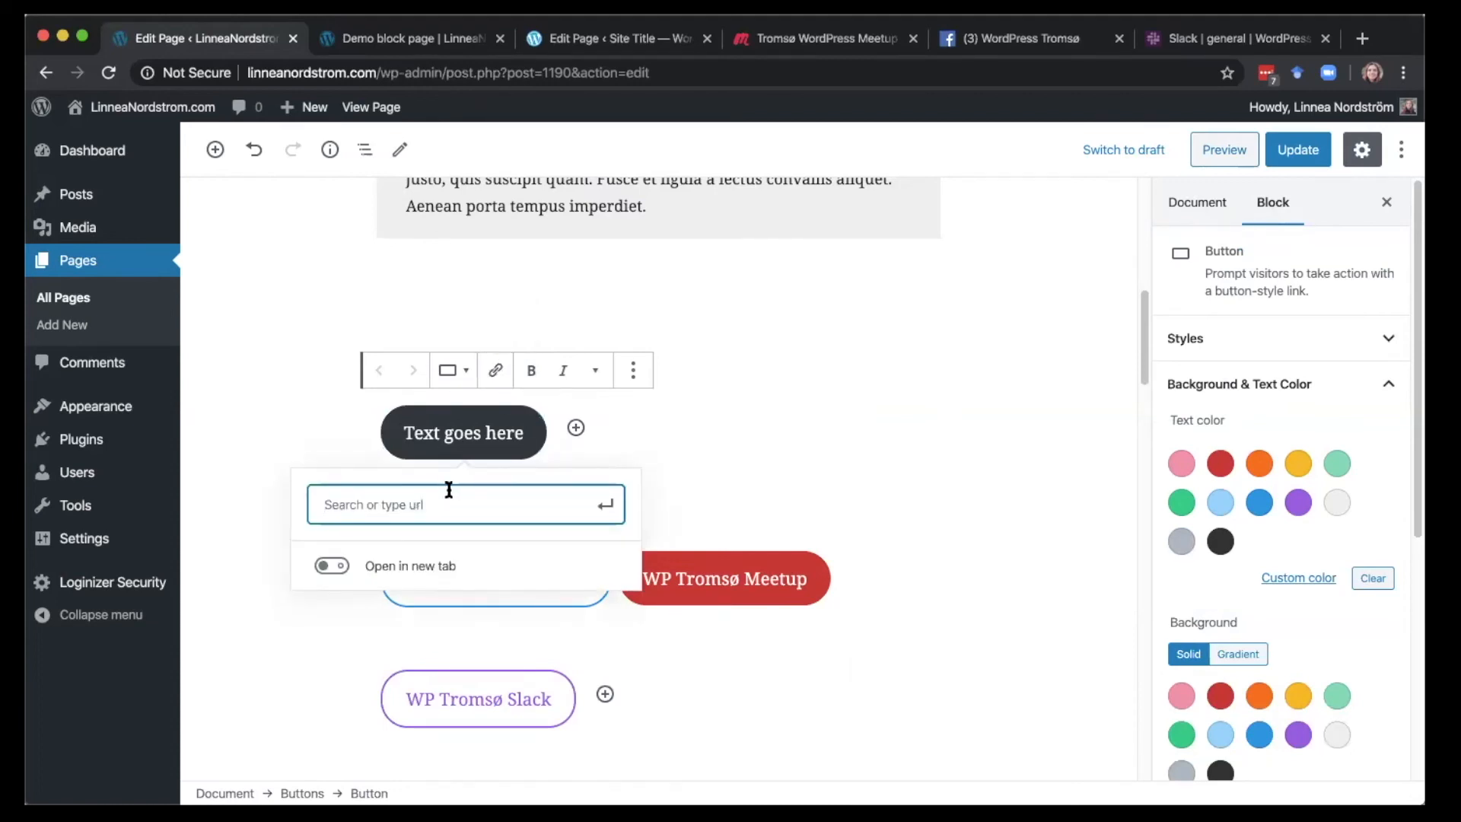
{"action": "left_click", "coordinate": [462, 428]}
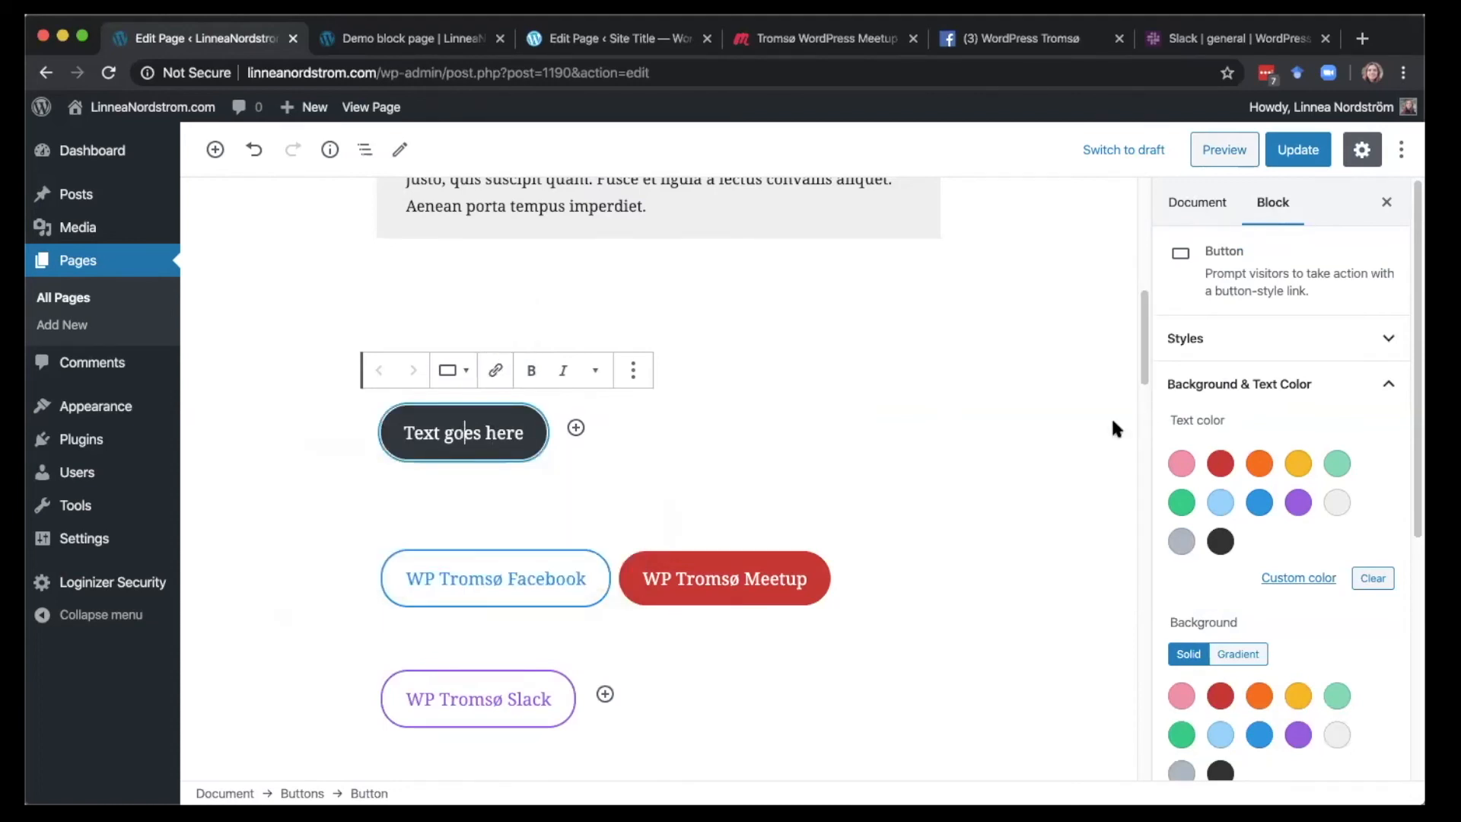
{"action": "scroll", "coordinate": [1412, 316], "scroll_direction": "down", "scroll_amount": 2}
{"action": "scroll", "coordinate": [1412, 316], "scroll_direction": "down", "scroll_amount": 3}
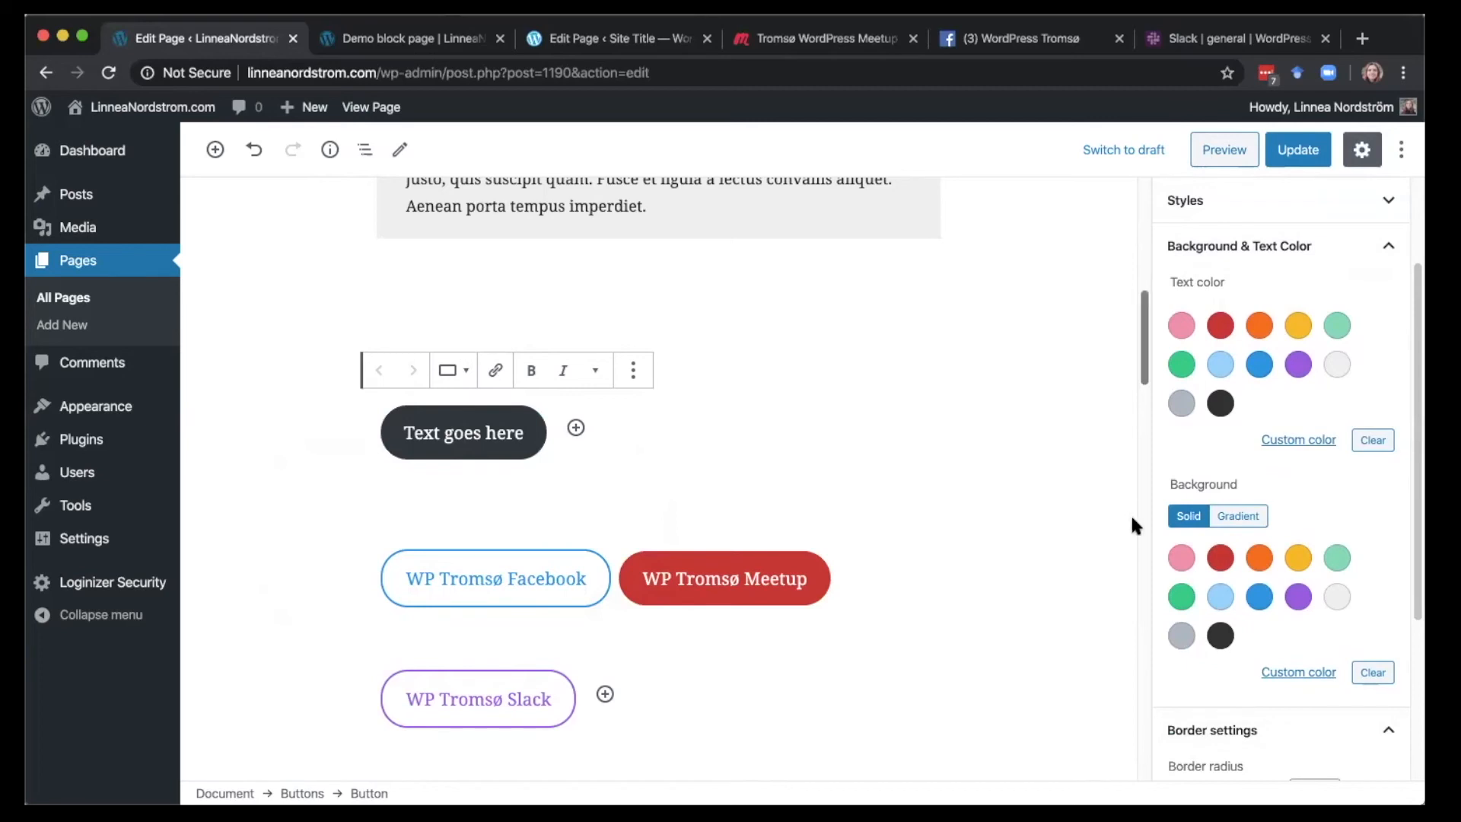
{"action": "left_click", "coordinate": [1029, 430]}
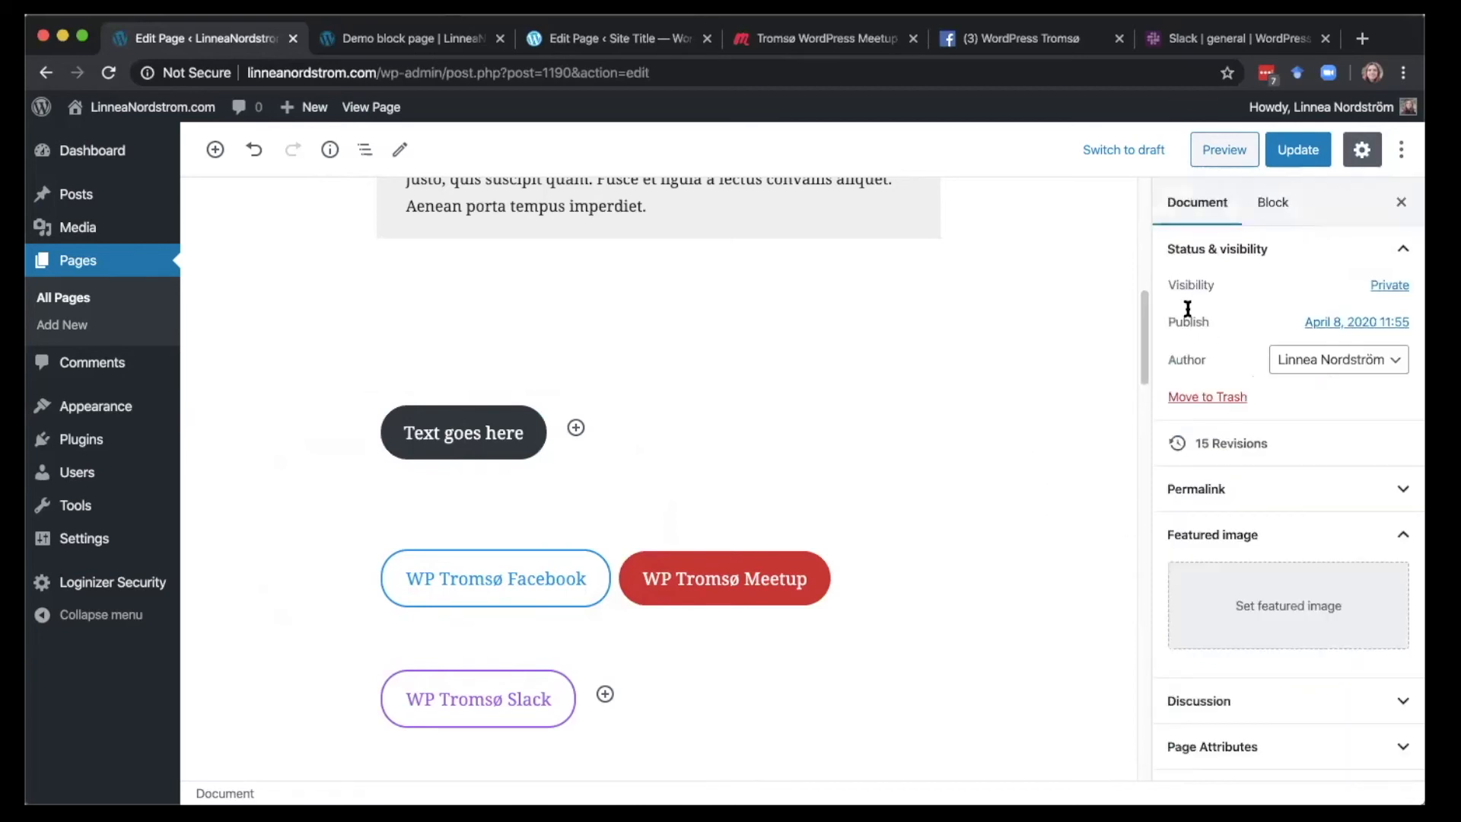
{"action": "scroll", "coordinate": [1144, 334], "scroll_direction": "down", "scroll_amount": 1}
{"action": "mouse_move", "coordinate": [1144, 333]}
{"action": "left_mouse_down"}
{"action": "mouse_move", "coordinate": [1145, 354]}
{"action": "mouse_move", "coordinate": [1147, 336]}
{"action": "left_mouse_up"}
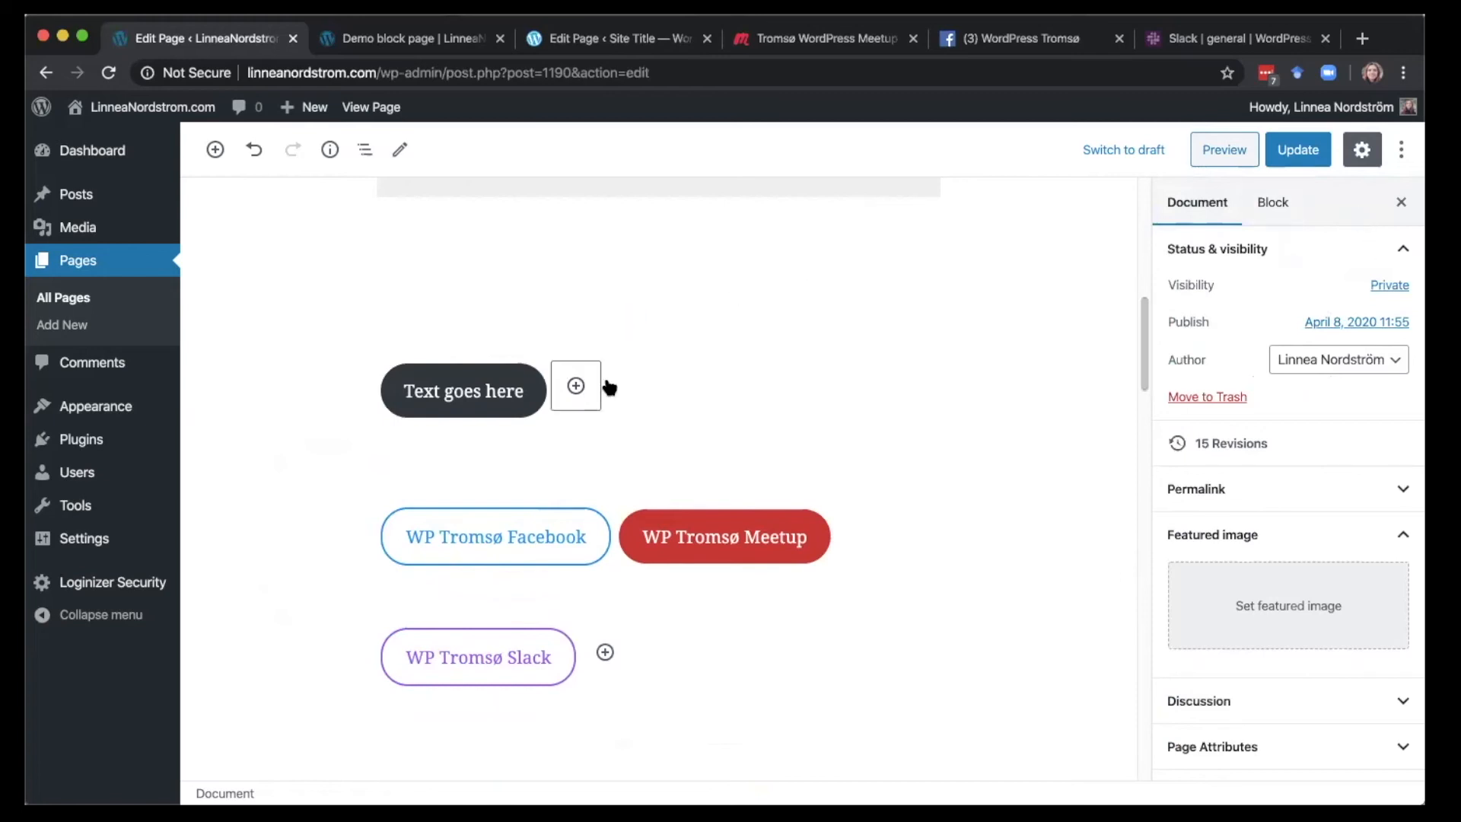
{"action": "left_click", "coordinate": [491, 383]}
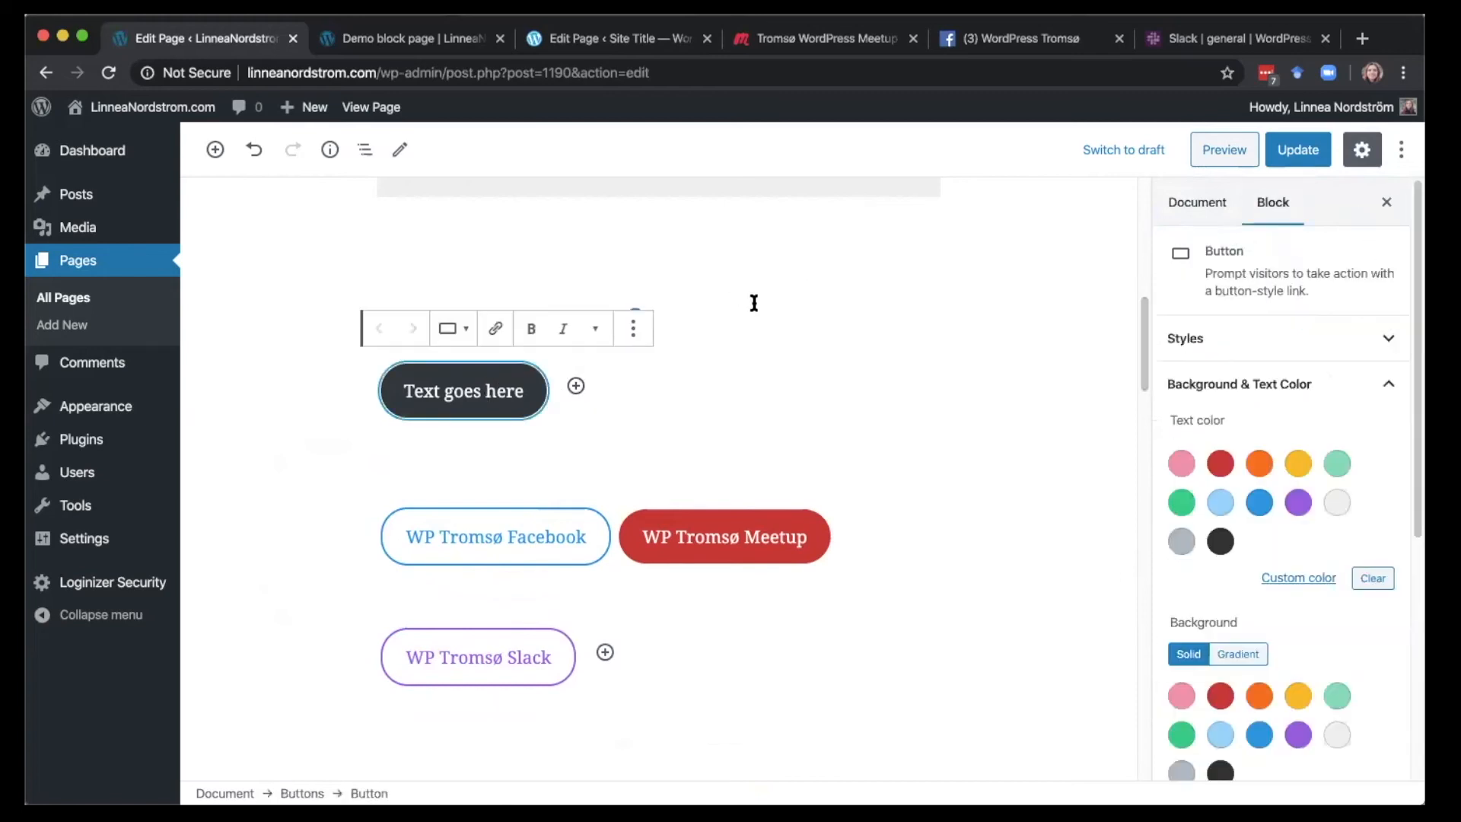
{"action": "left_click", "coordinate": [1028, 306]}
Insert a Spacer block directly under the grey paragraph and reduce its height to about 66 pixels
{"action": "left_click", "coordinate": [656, 268]}
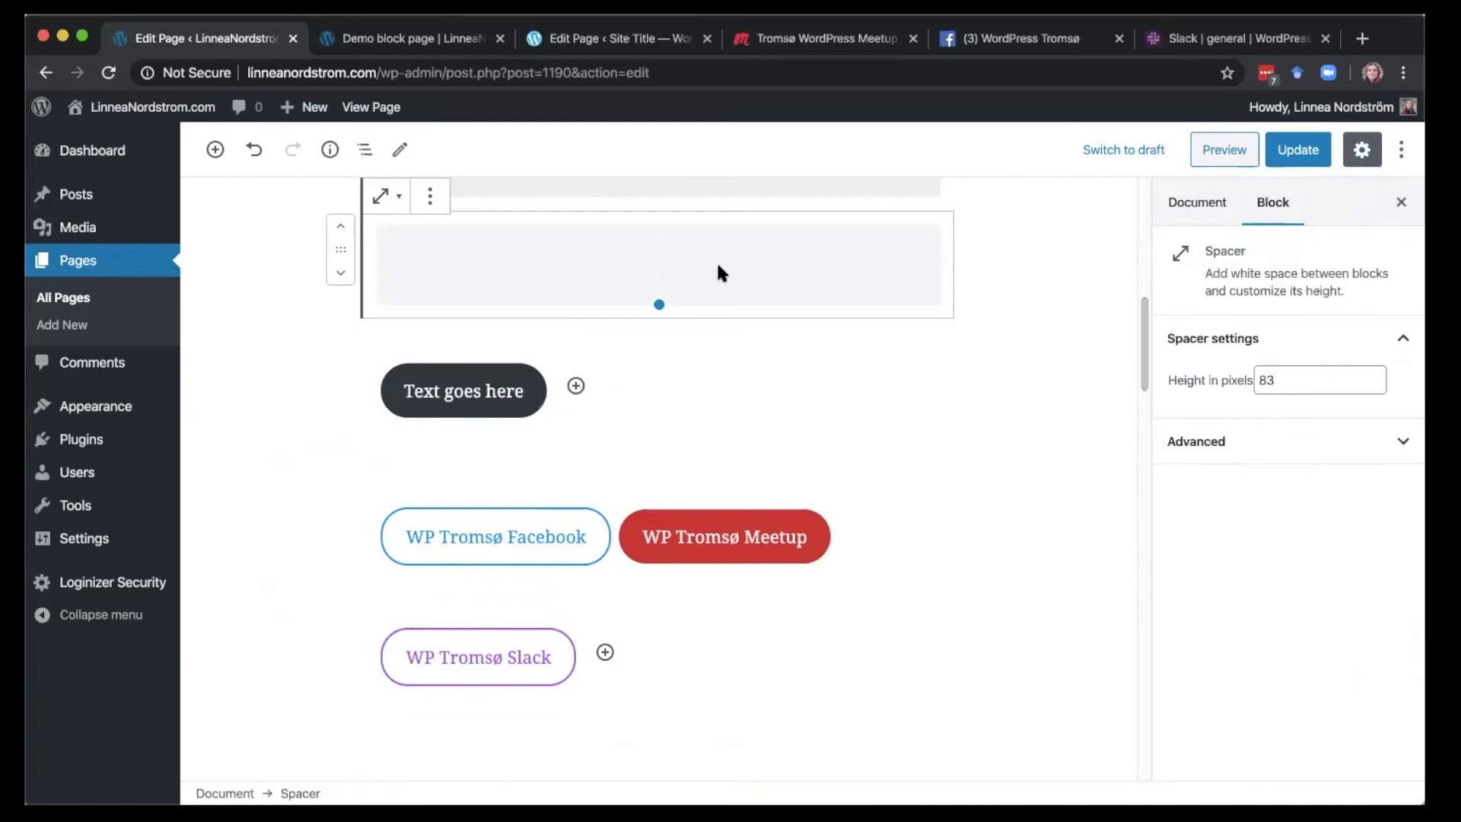
{"action": "left_click_drag", "start_coordinate": [1144, 339], "coordinate": [1147, 319]}
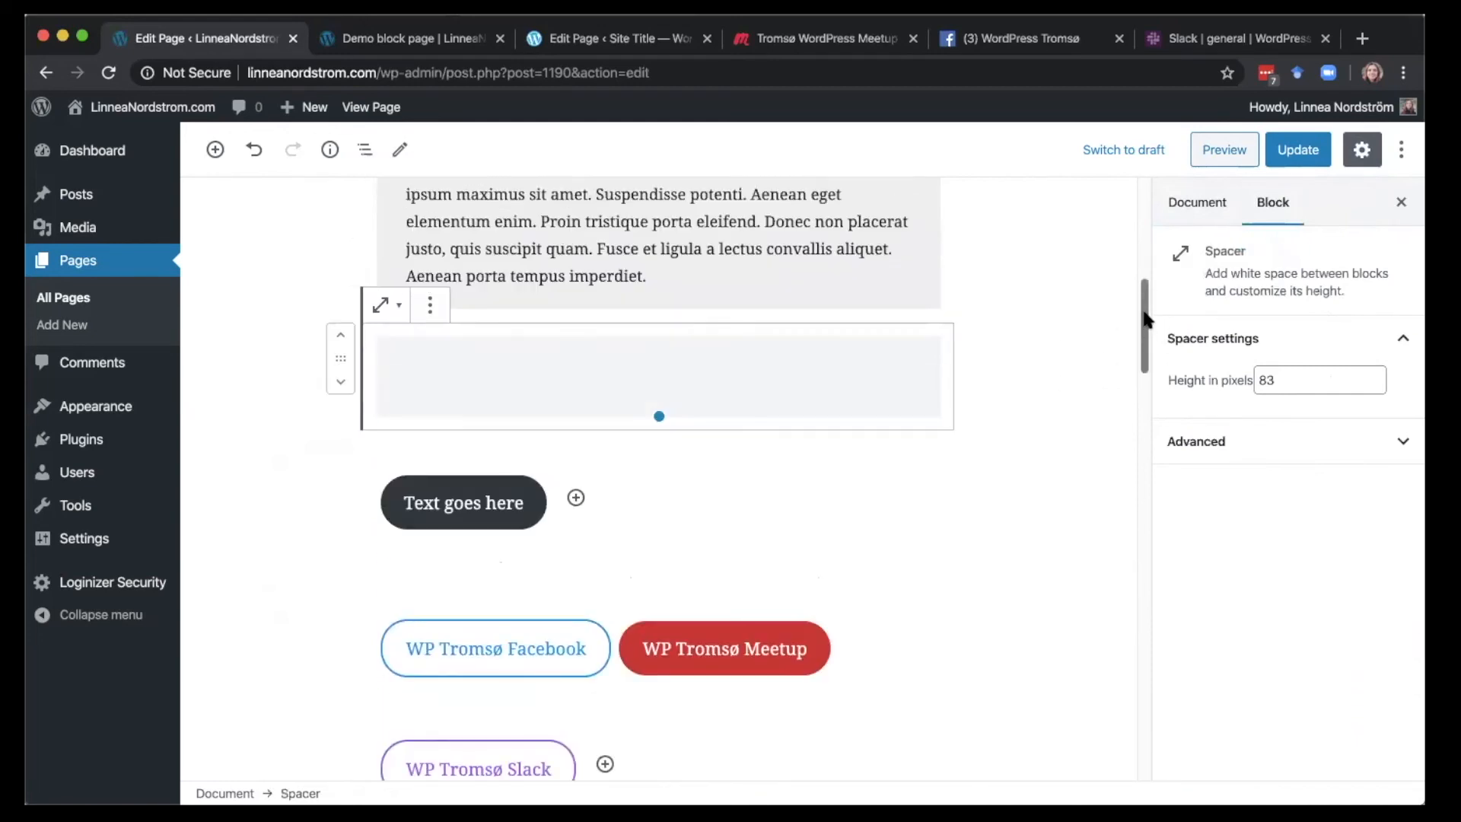
{"action": "left_click", "coordinate": [1028, 327]}
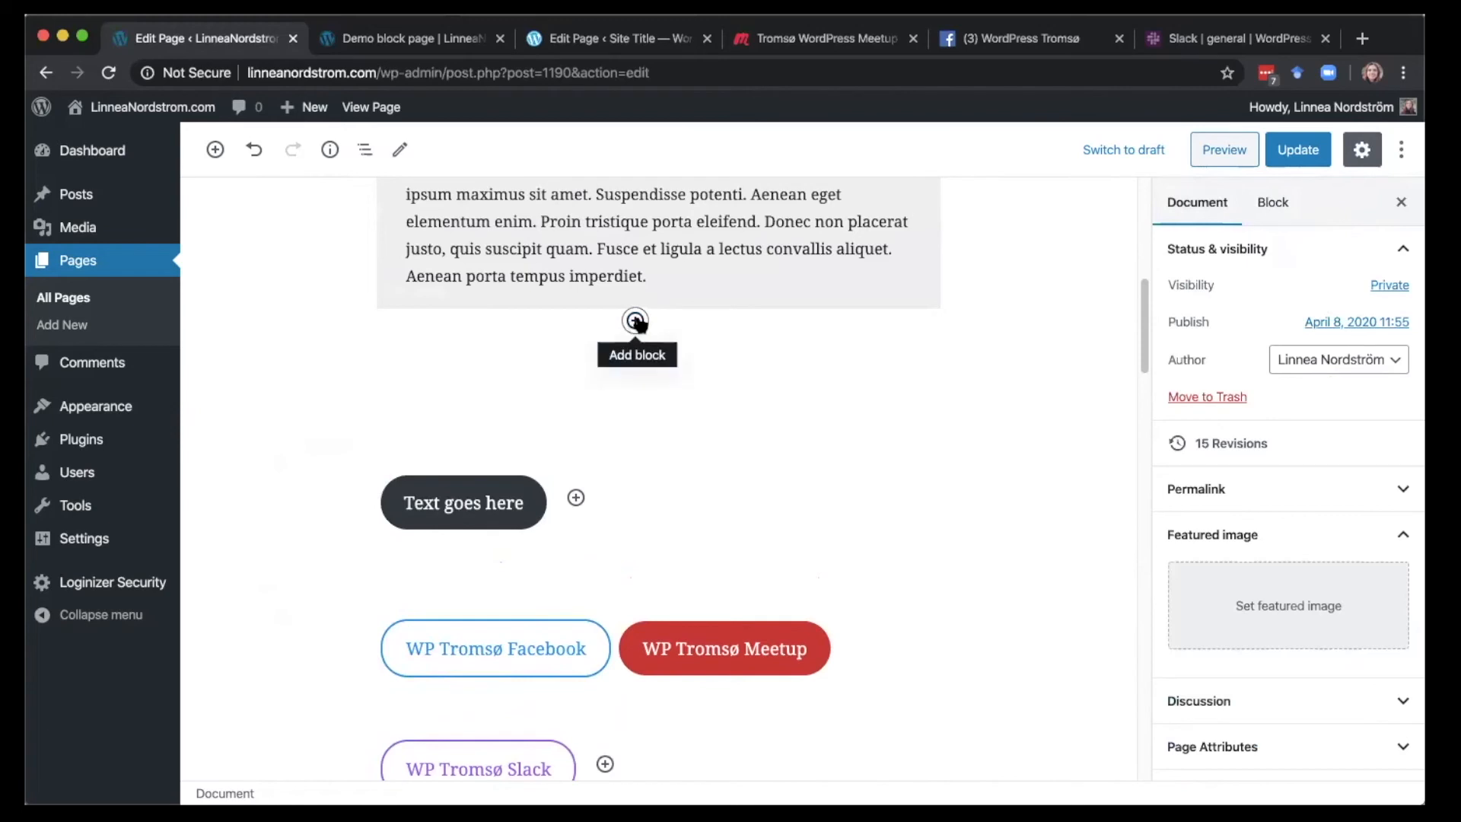
{"action": "left_click", "coordinate": [636, 320]}
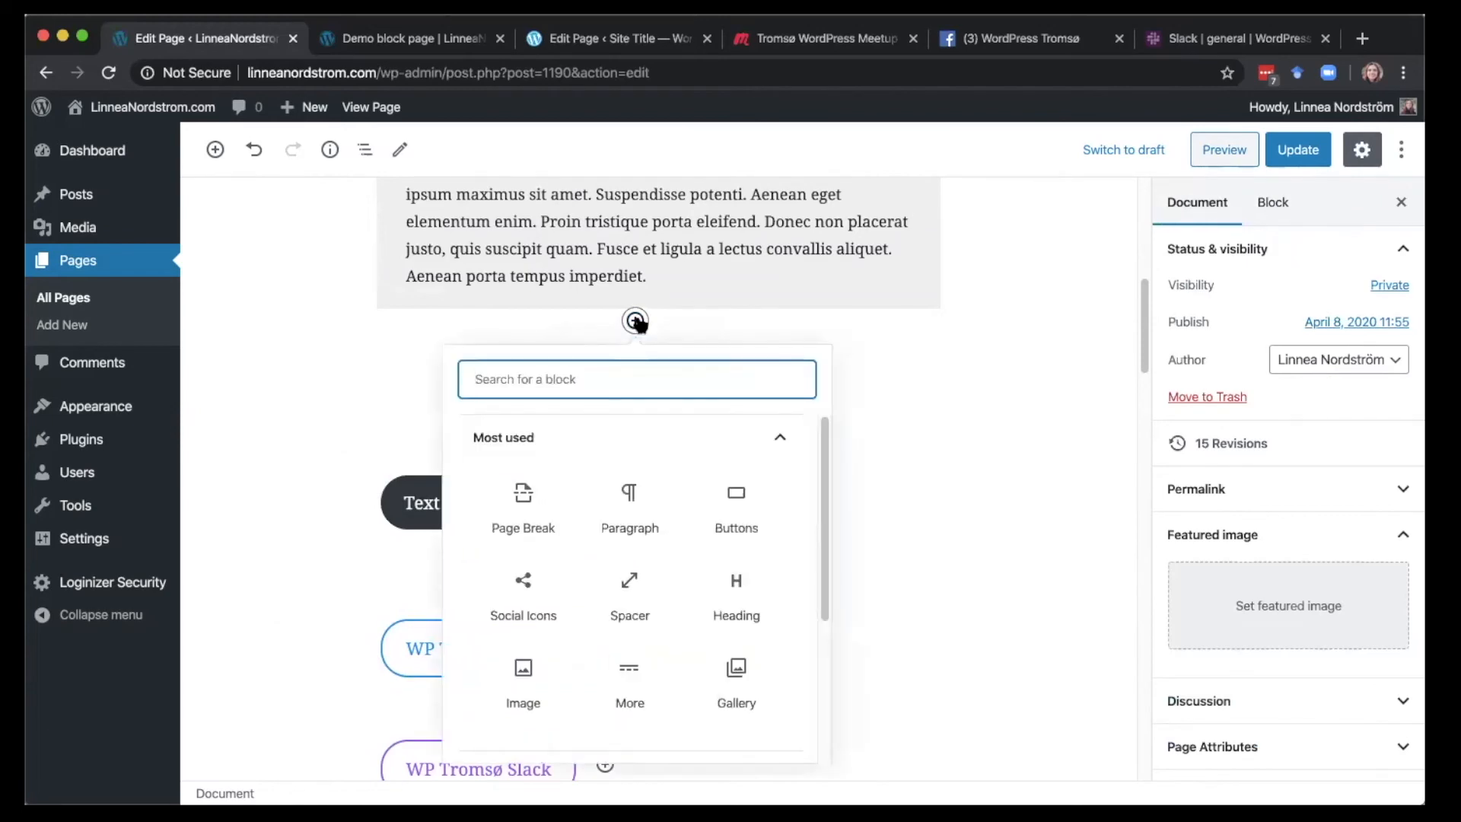
{"action": "type", "text": "spa"}
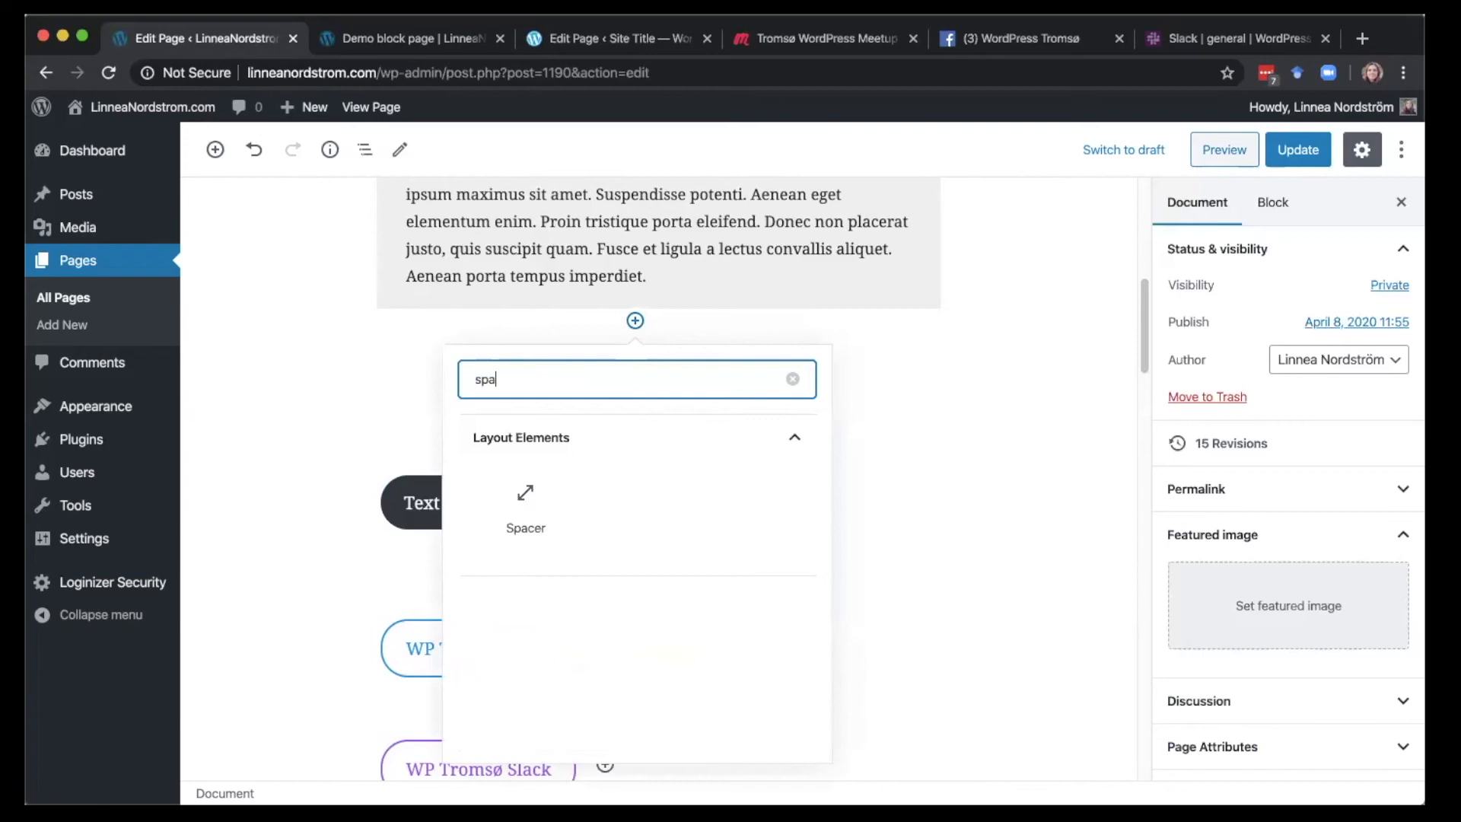
{"action": "left_click", "coordinate": [524, 508]}
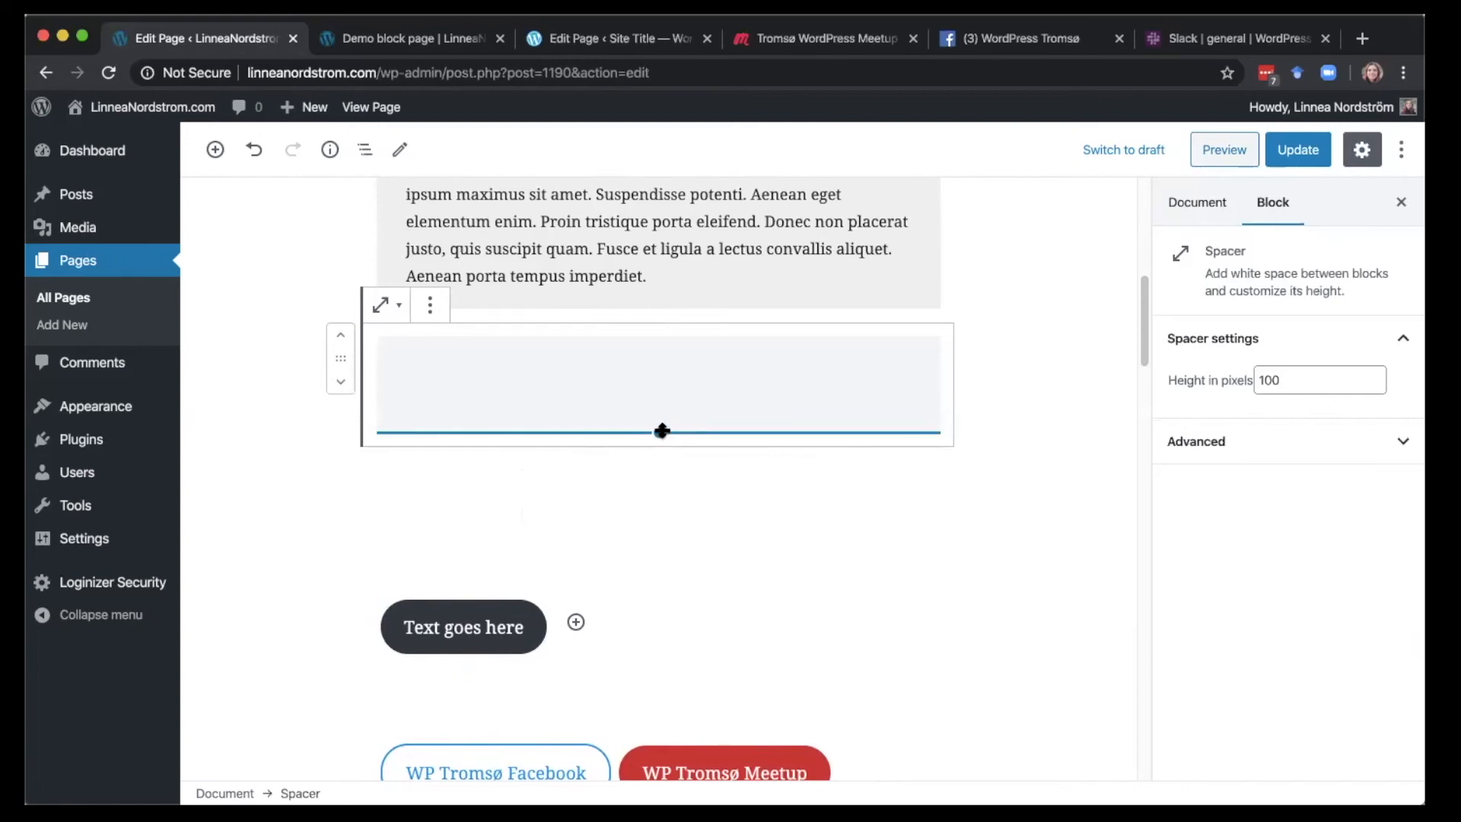
{"action": "left_click_drag", "start_coordinate": [660, 430], "coordinate": [649, 395]}
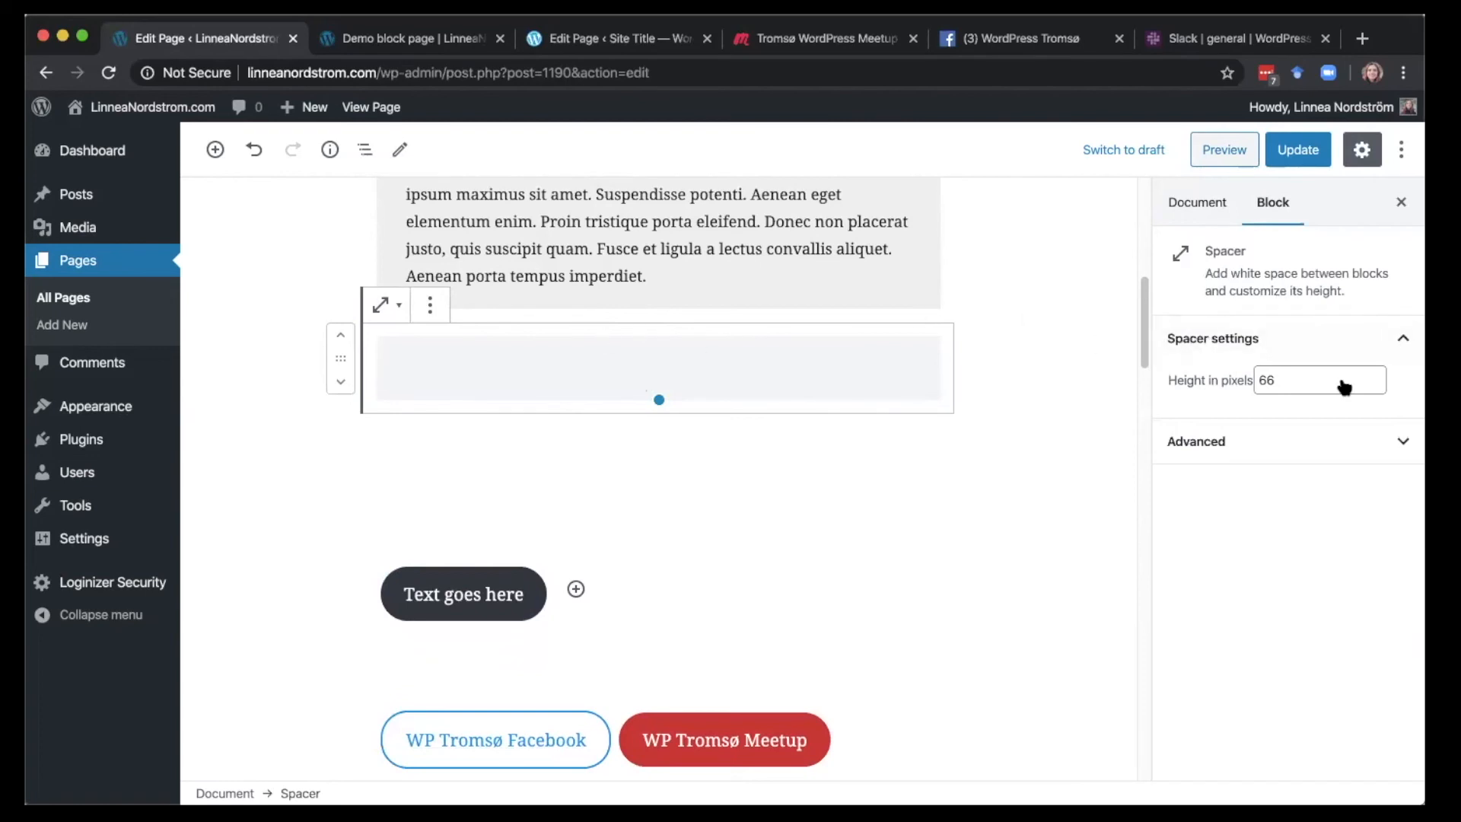
{"action": "left_click", "coordinate": [1298, 372]}
{"action": "left_click_drag", "start_coordinate": [1321, 378], "coordinate": [1220, 378]}
{"action": "left_click", "coordinate": [1301, 373]}
Try the Default style on the ski image and switch it back to Rounded
{"action": "left_click_drag", "start_coordinate": [1143, 307], "coordinate": [1125, 425]}
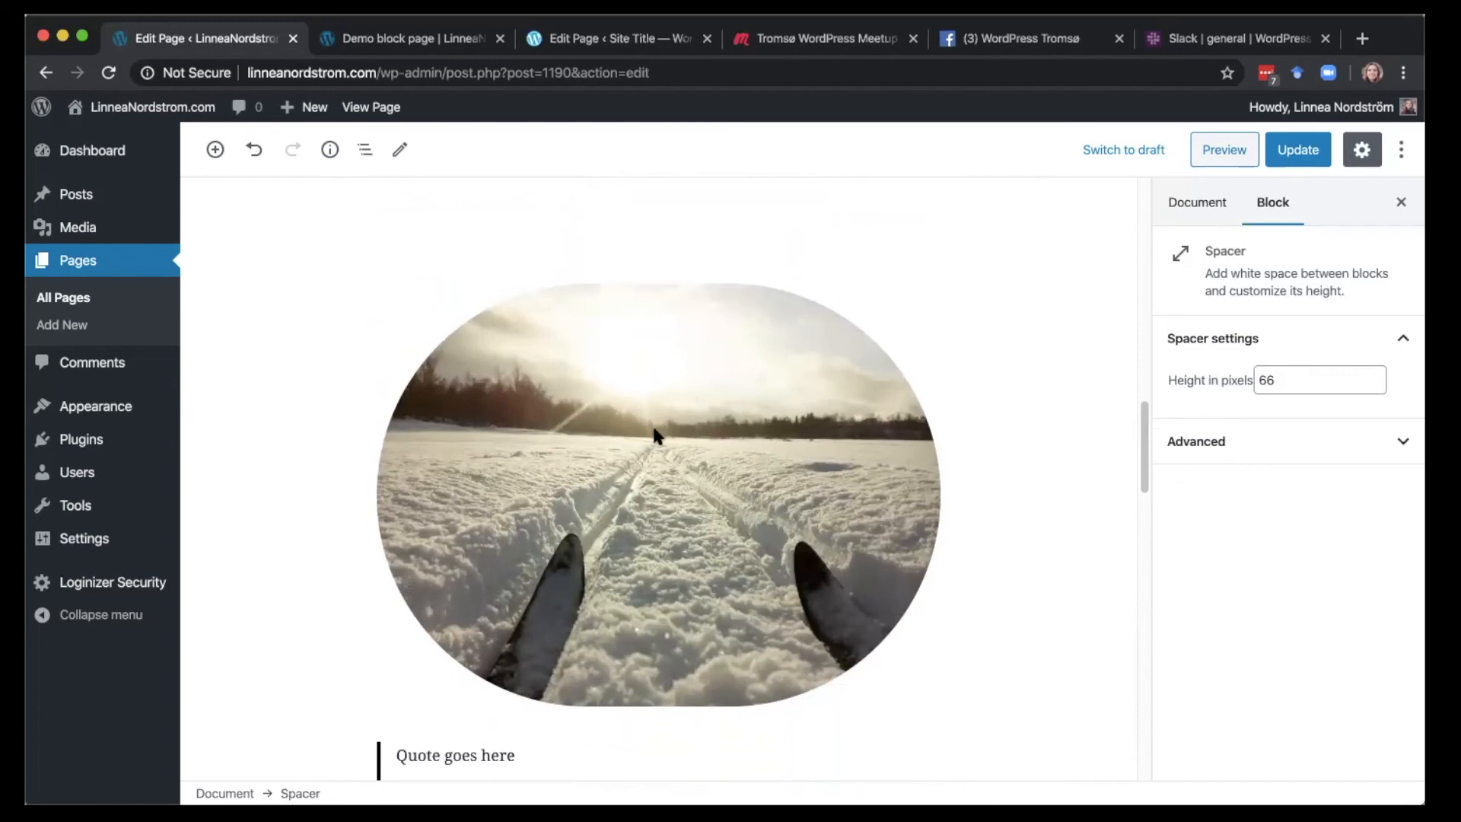
{"action": "left_click", "coordinate": [591, 359]}
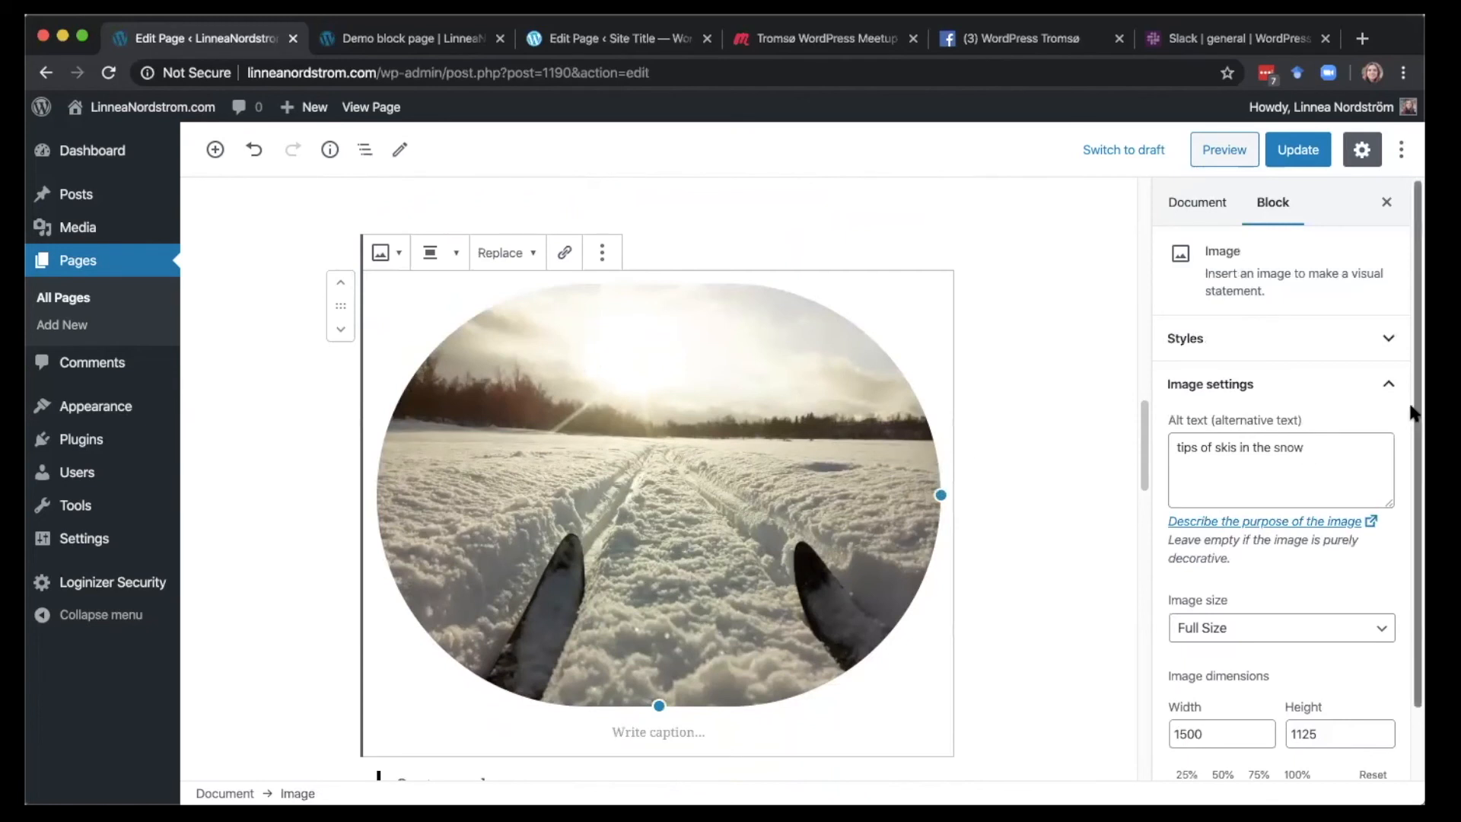
{"action": "left_click", "coordinate": [1393, 340]}
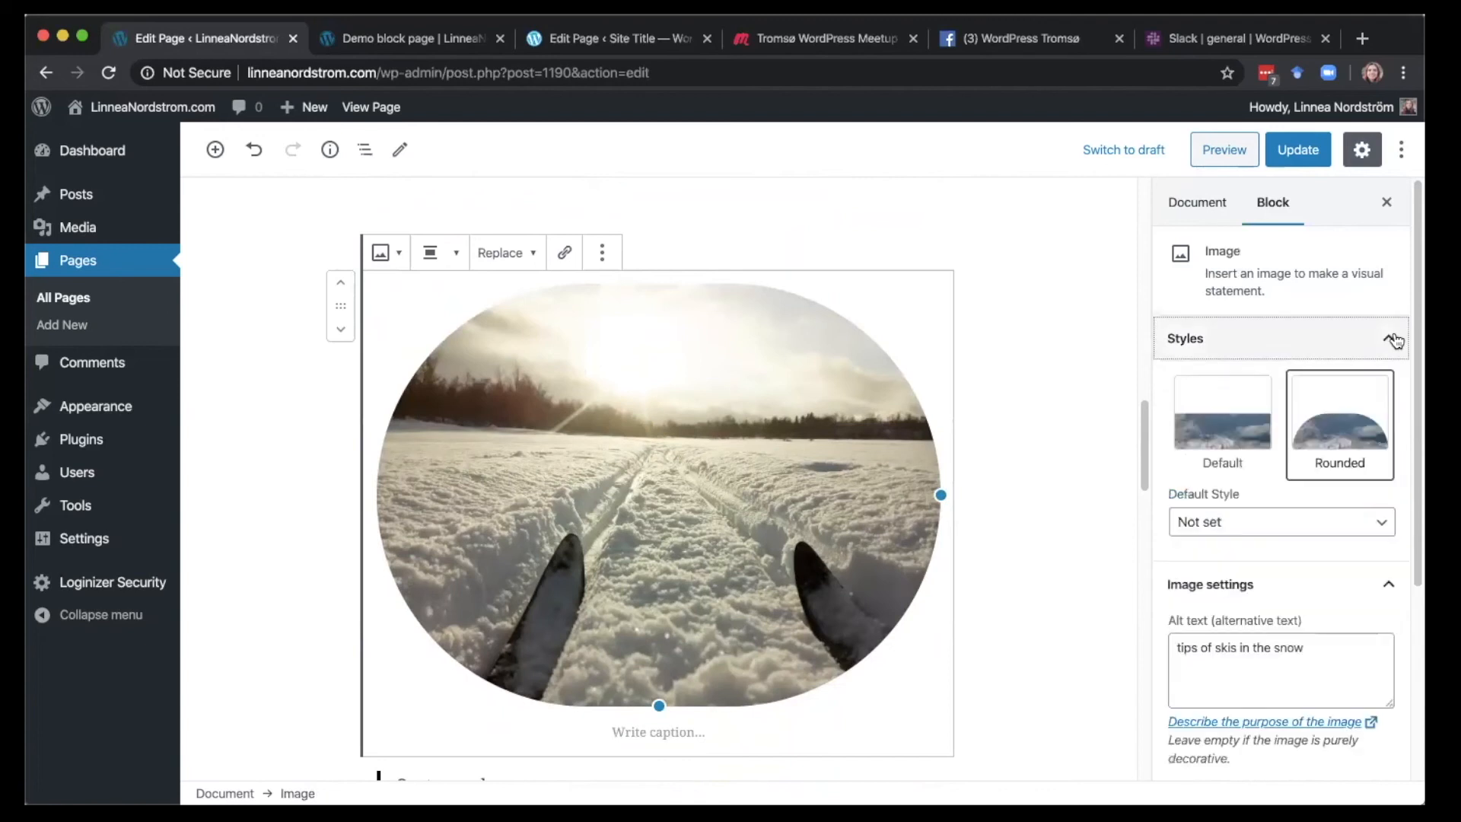
{"action": "left_click", "coordinate": [1206, 421]}
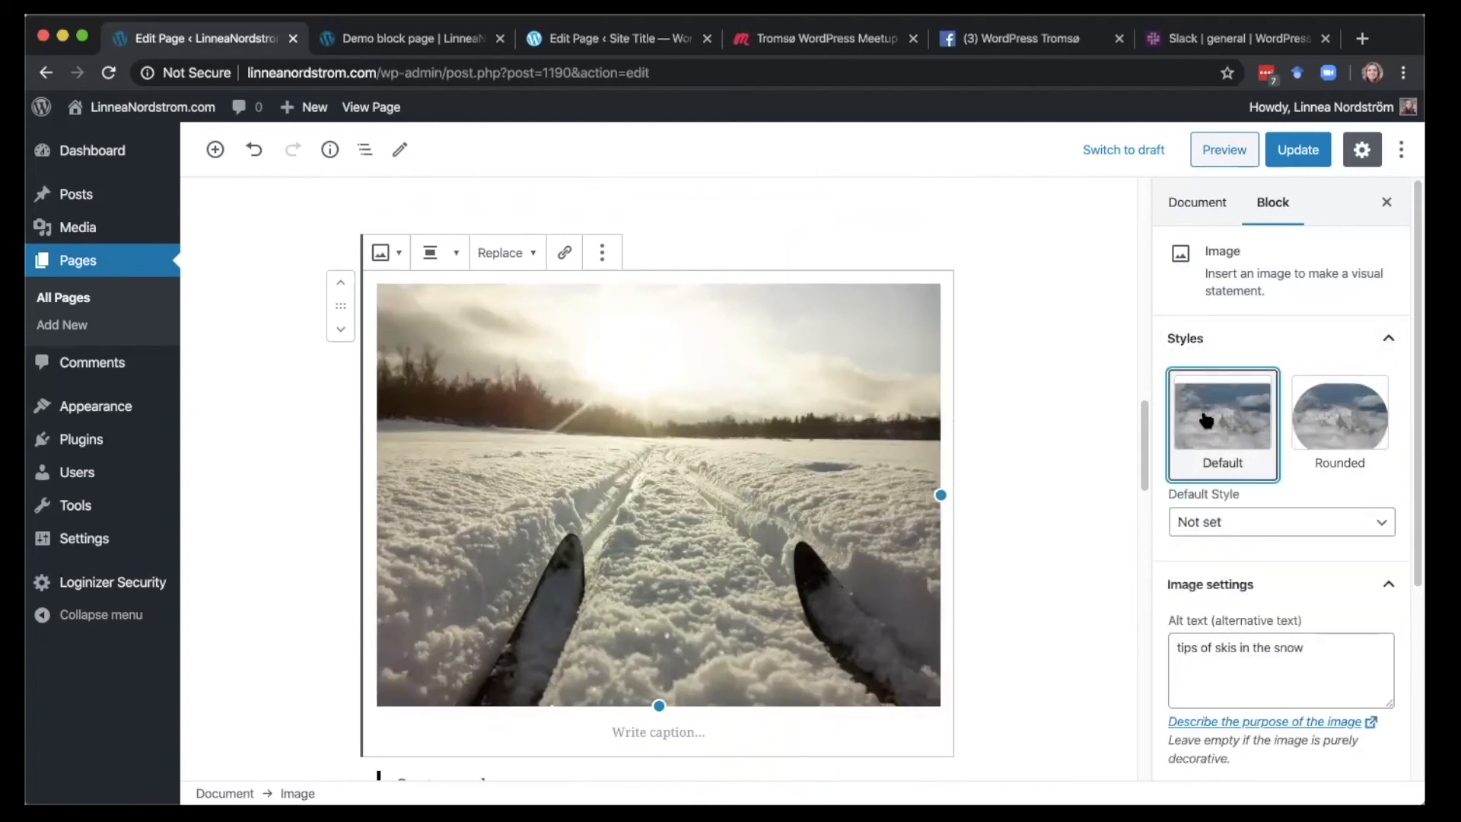
{"action": "left_click", "coordinate": [1349, 428]}
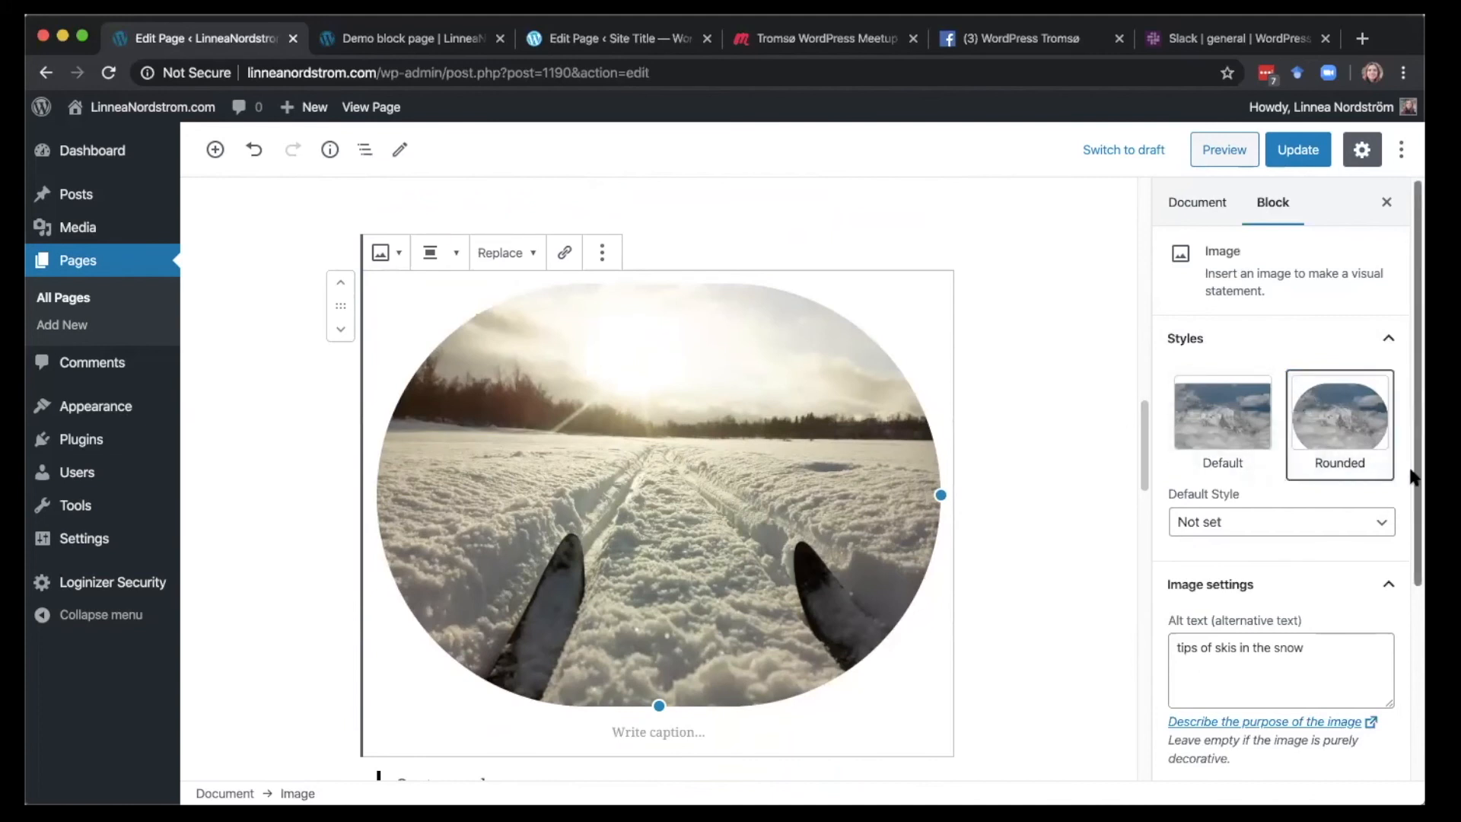
Set the ski image's size to Large and review its width and height settings
{"action": "scroll", "coordinate": [1412, 477], "scroll_direction": "down", "scroll_amount": 5}
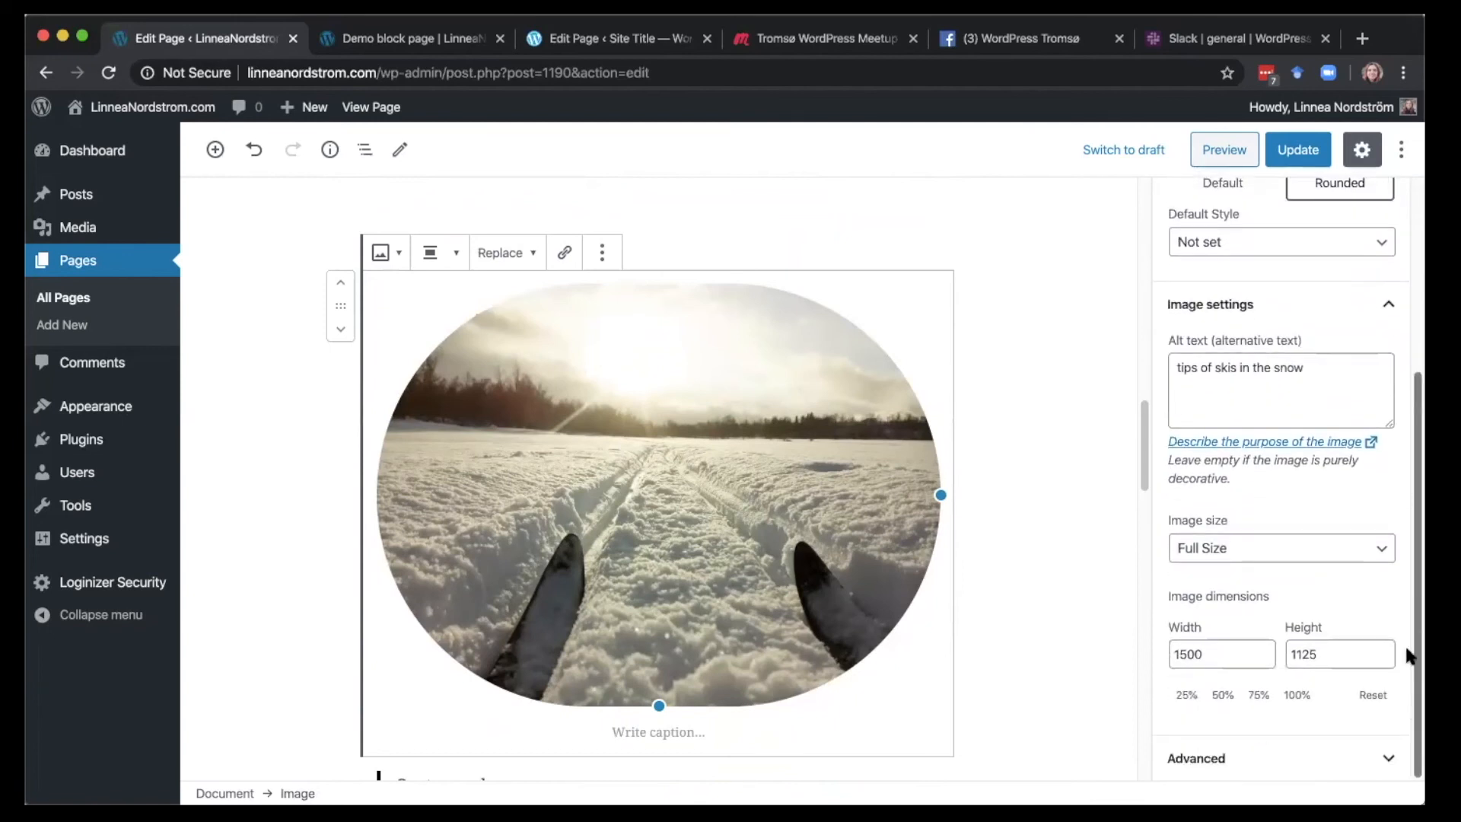
{"action": "left_click", "coordinate": [1336, 557]}
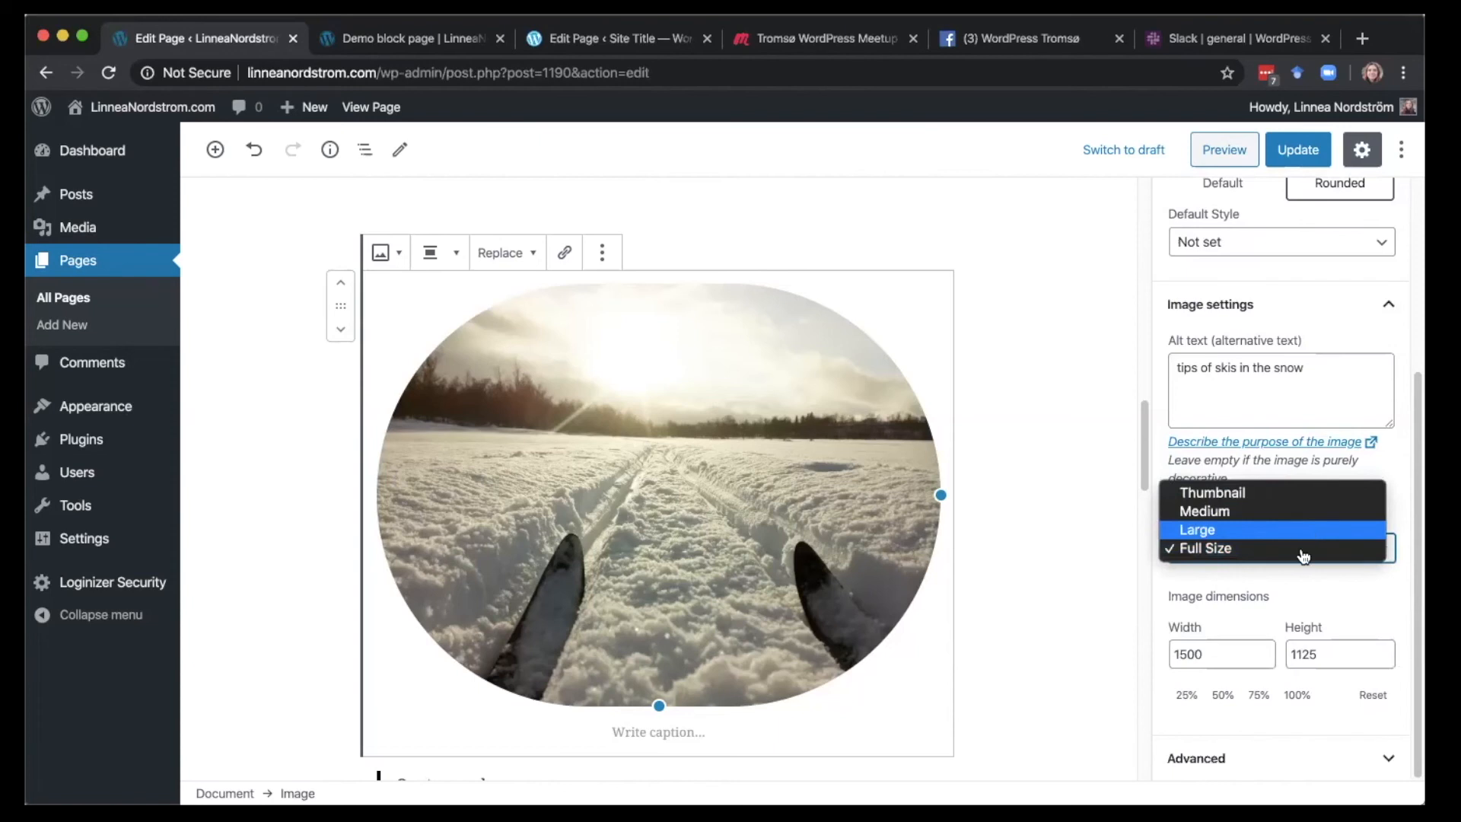
{"action": "left_click", "coordinate": [1286, 533]}
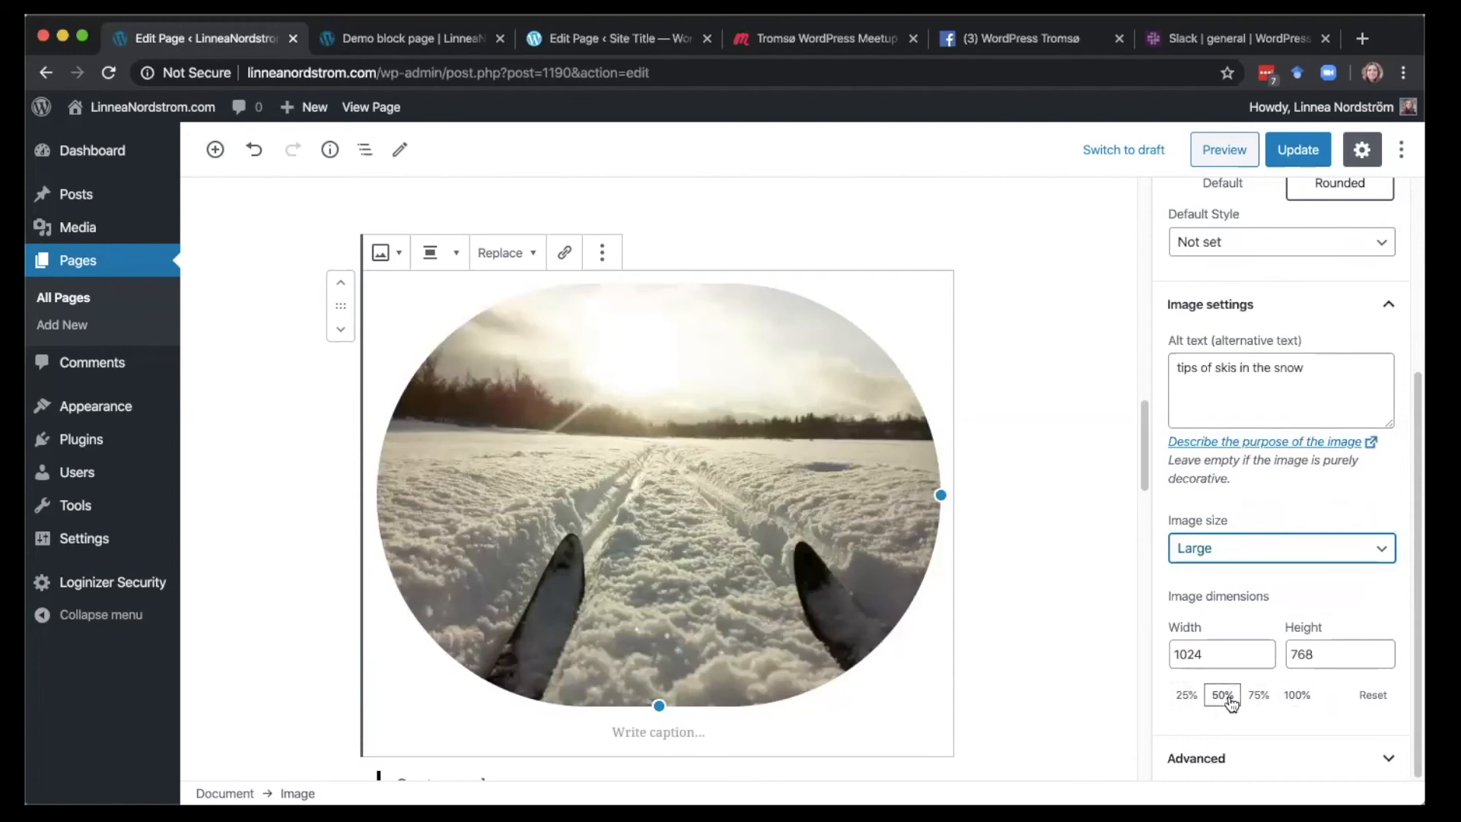
{"action": "left_click_drag", "start_coordinate": [1233, 654], "coordinate": [1141, 654]}
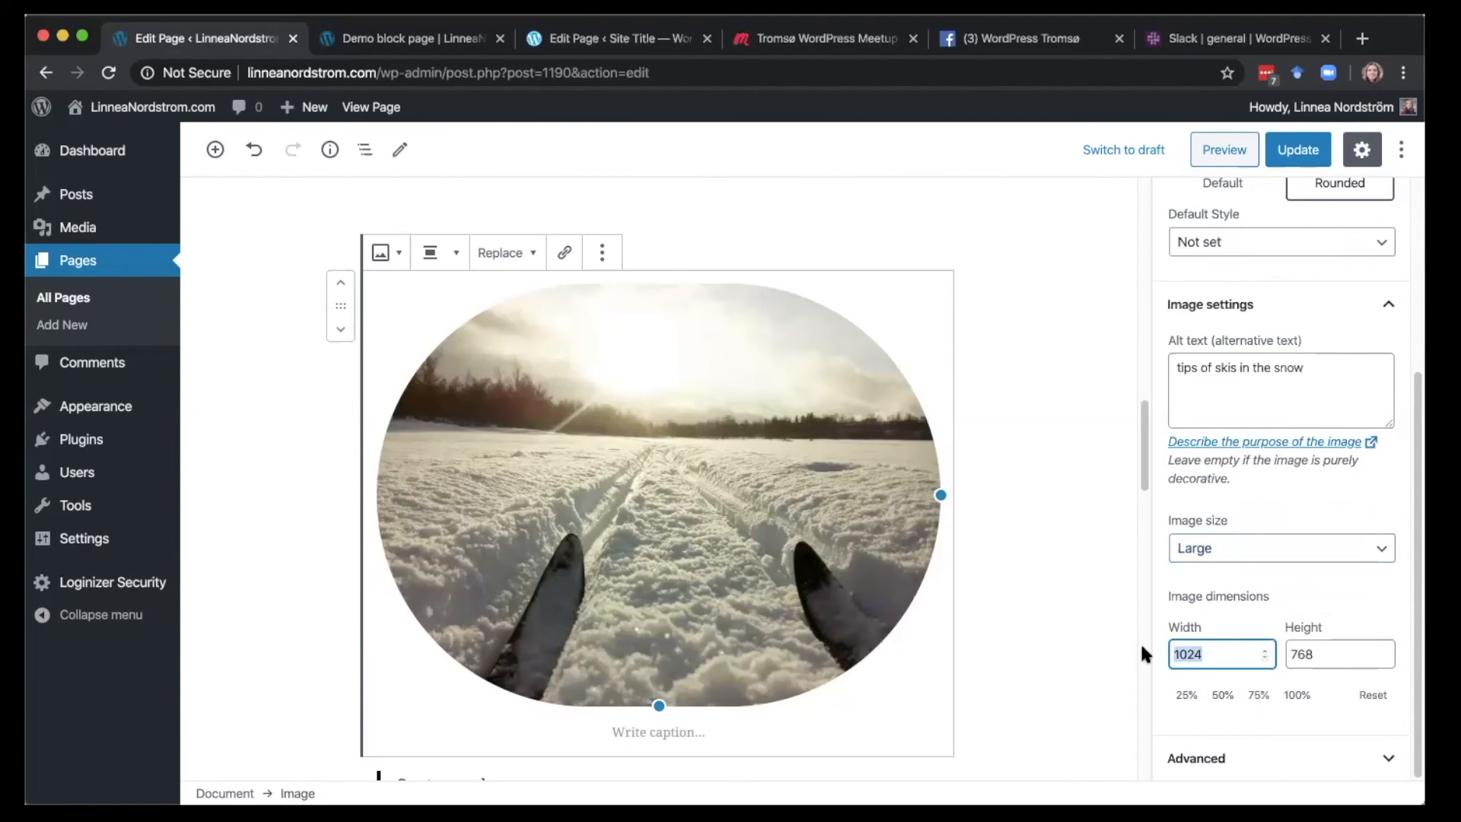
{"action": "left_click_drag", "start_coordinate": [1355, 654], "coordinate": [1276, 649]}
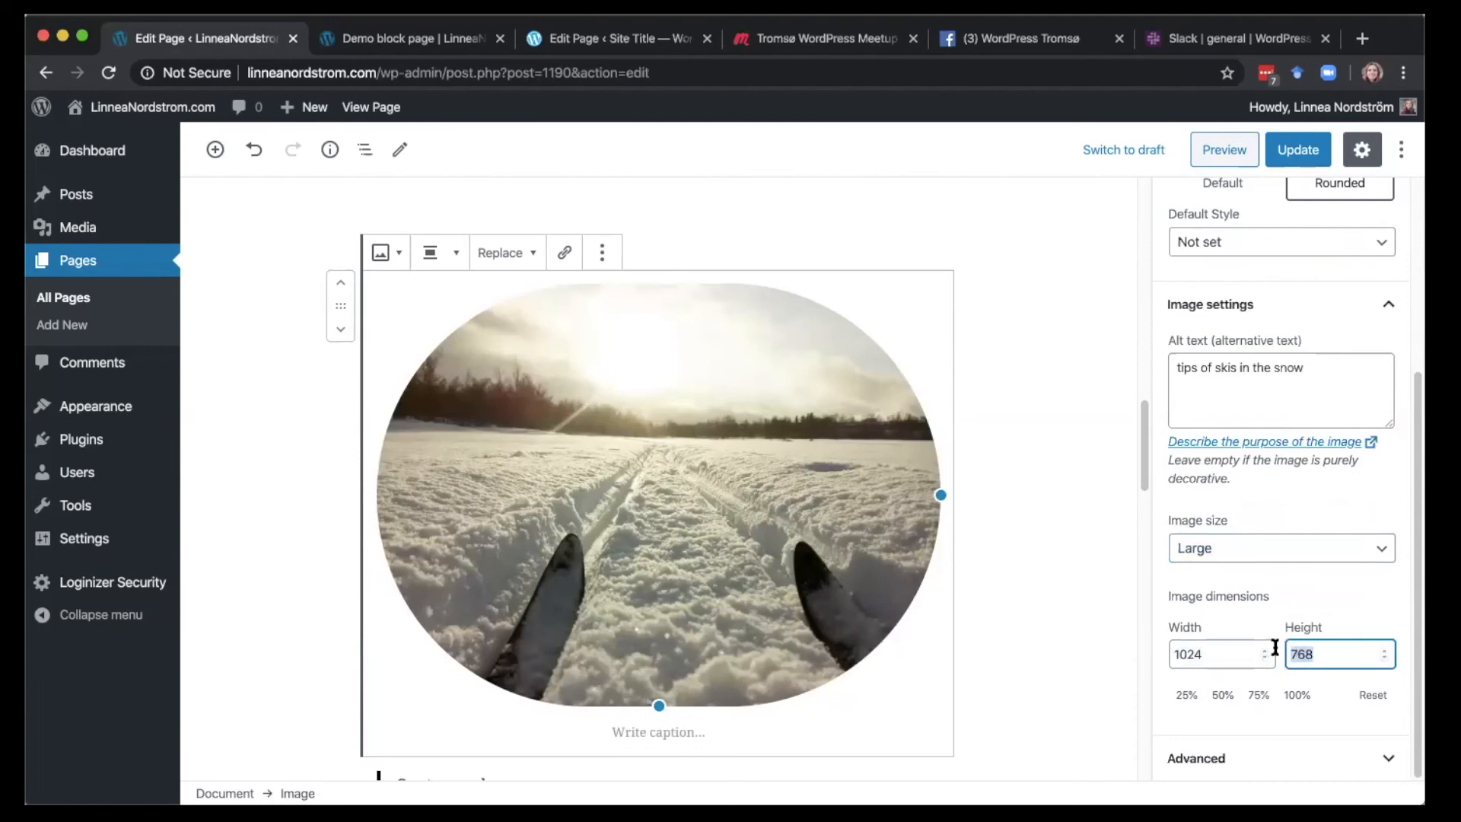
{"action": "left_click", "coordinate": [1070, 558]}
Insert an H2 heading block reading "Heading" between the "Quote goes here" block and the "New heading" block
{"action": "scroll", "coordinate": [1139, 487], "scroll_direction": "down", "scroll_amount": 5}
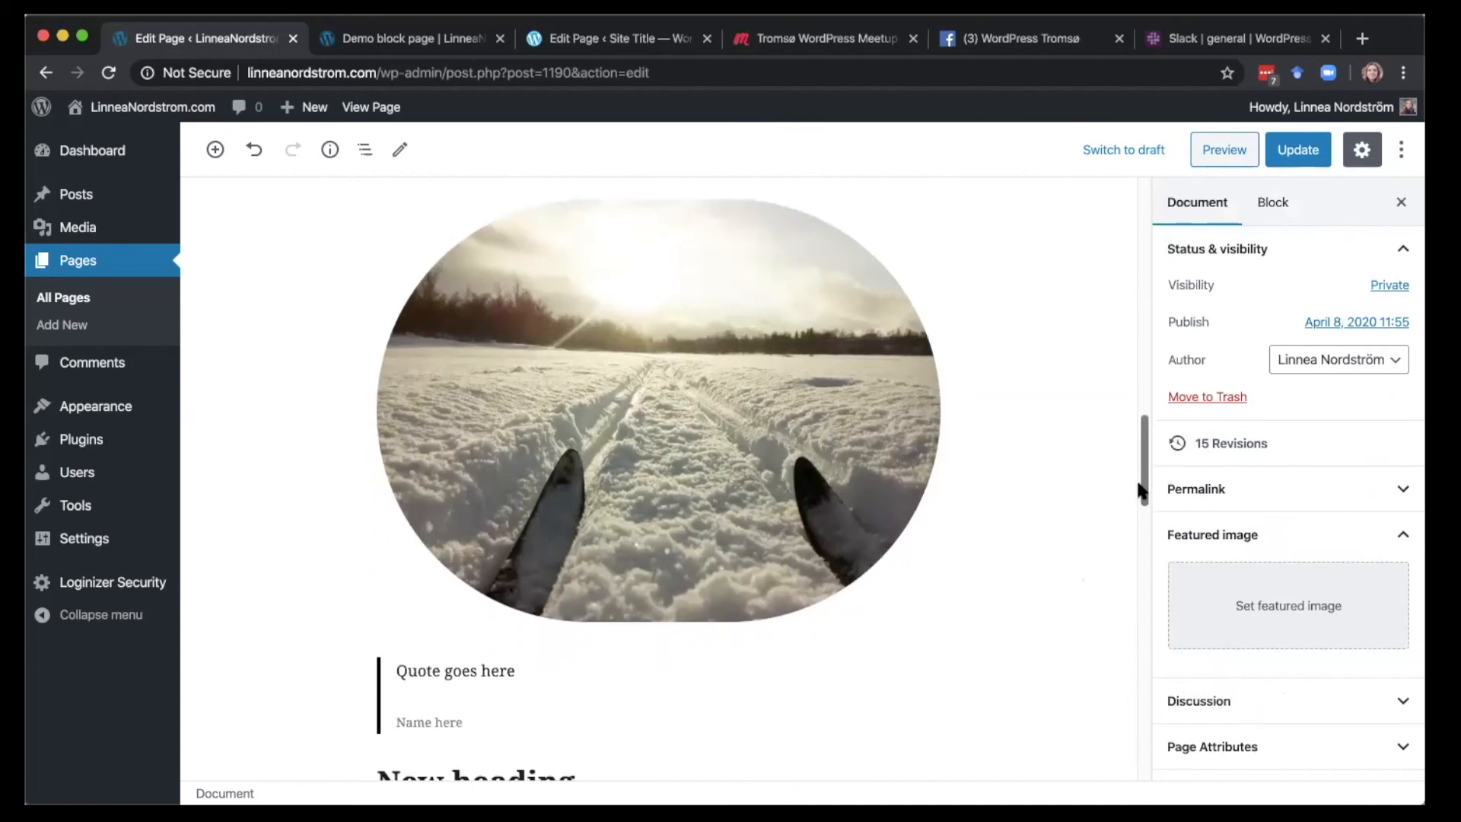
{"action": "scroll", "coordinate": [1136, 495], "scroll_direction": "down", "scroll_amount": 7}
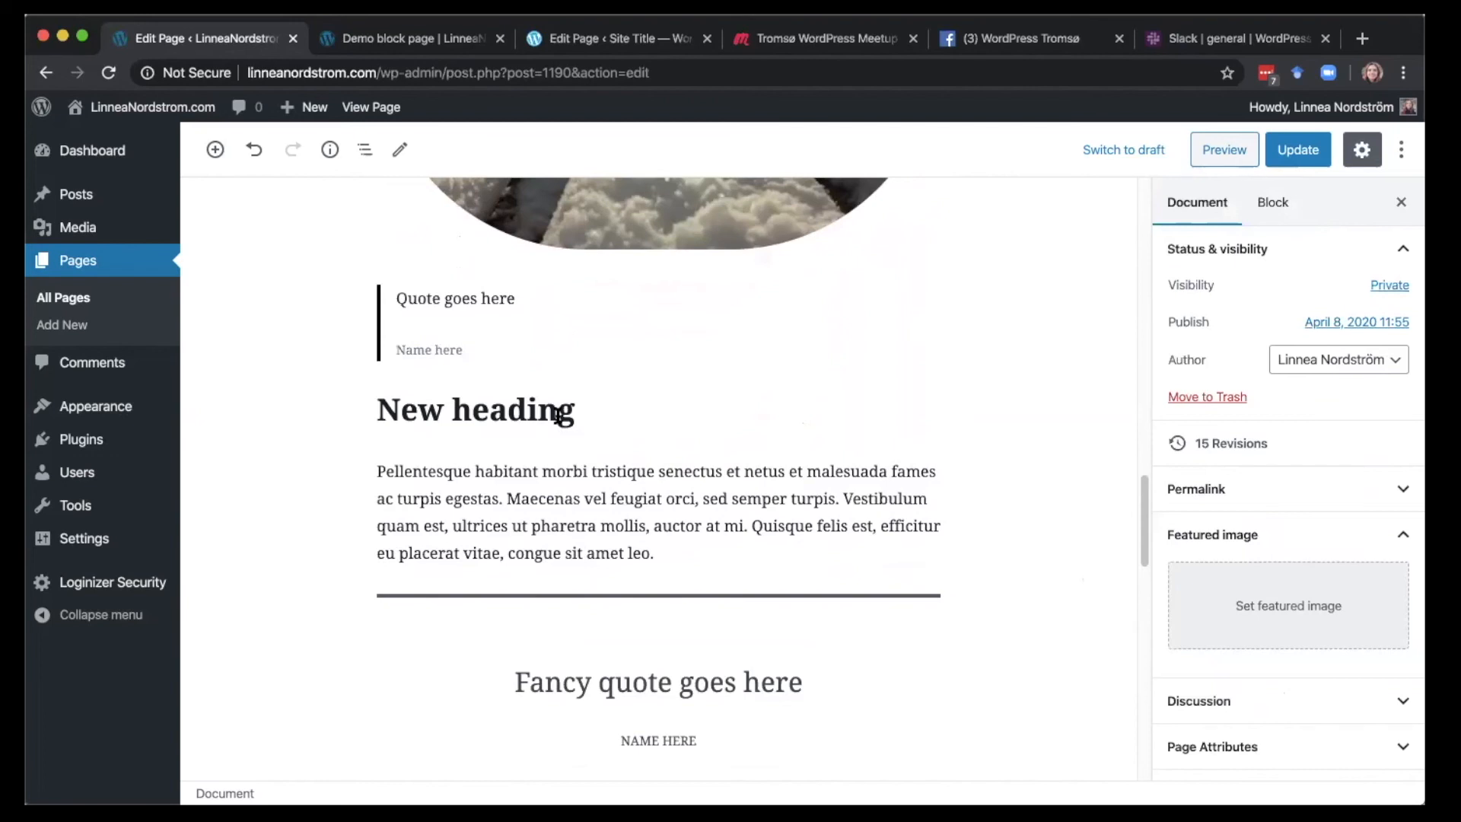
{"action": "left_click", "coordinate": [441, 407]}
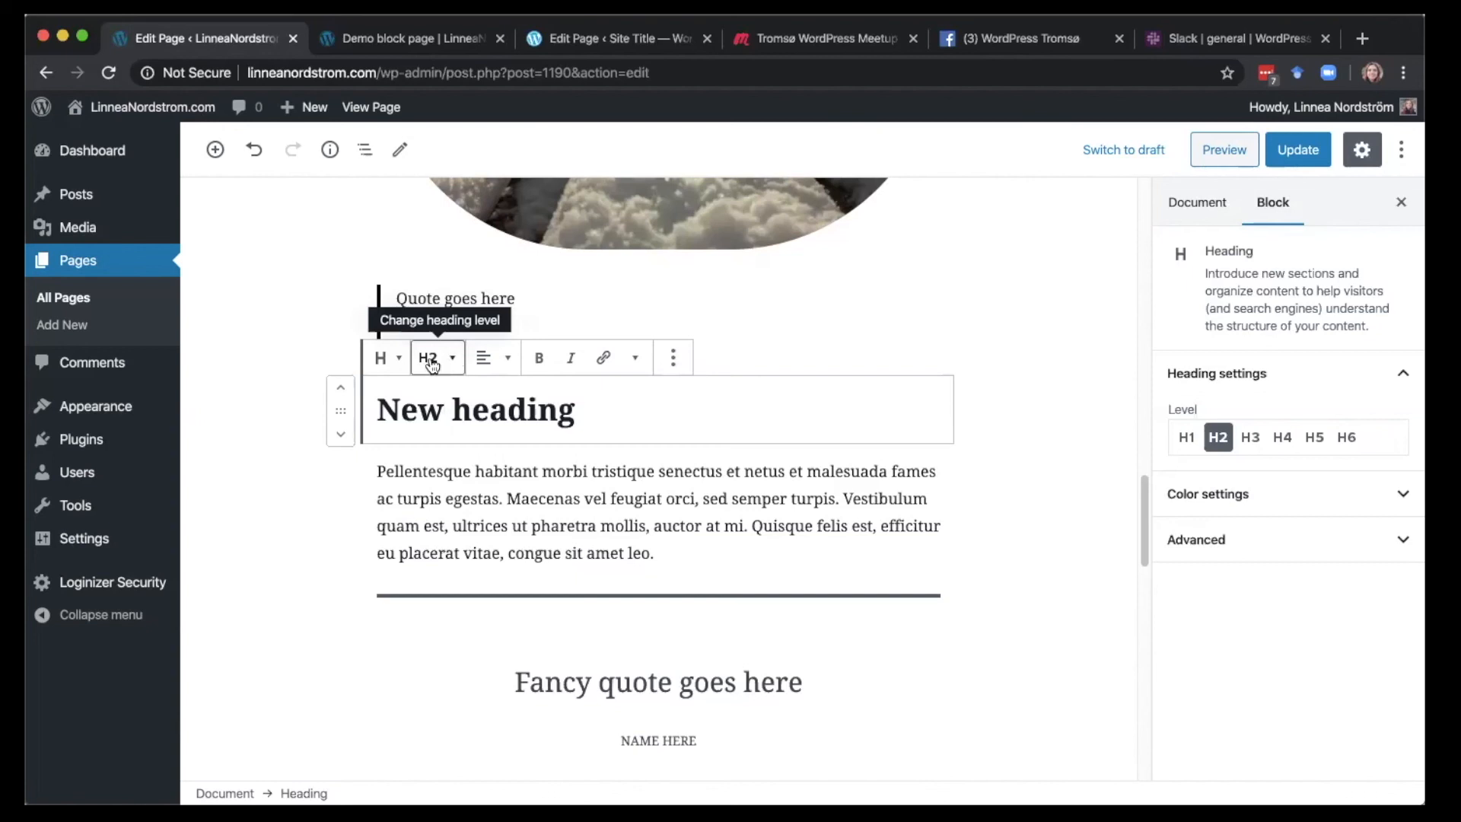
{"action": "left_click", "coordinate": [1043, 418]}
{"action": "left_click", "coordinate": [635, 373]}
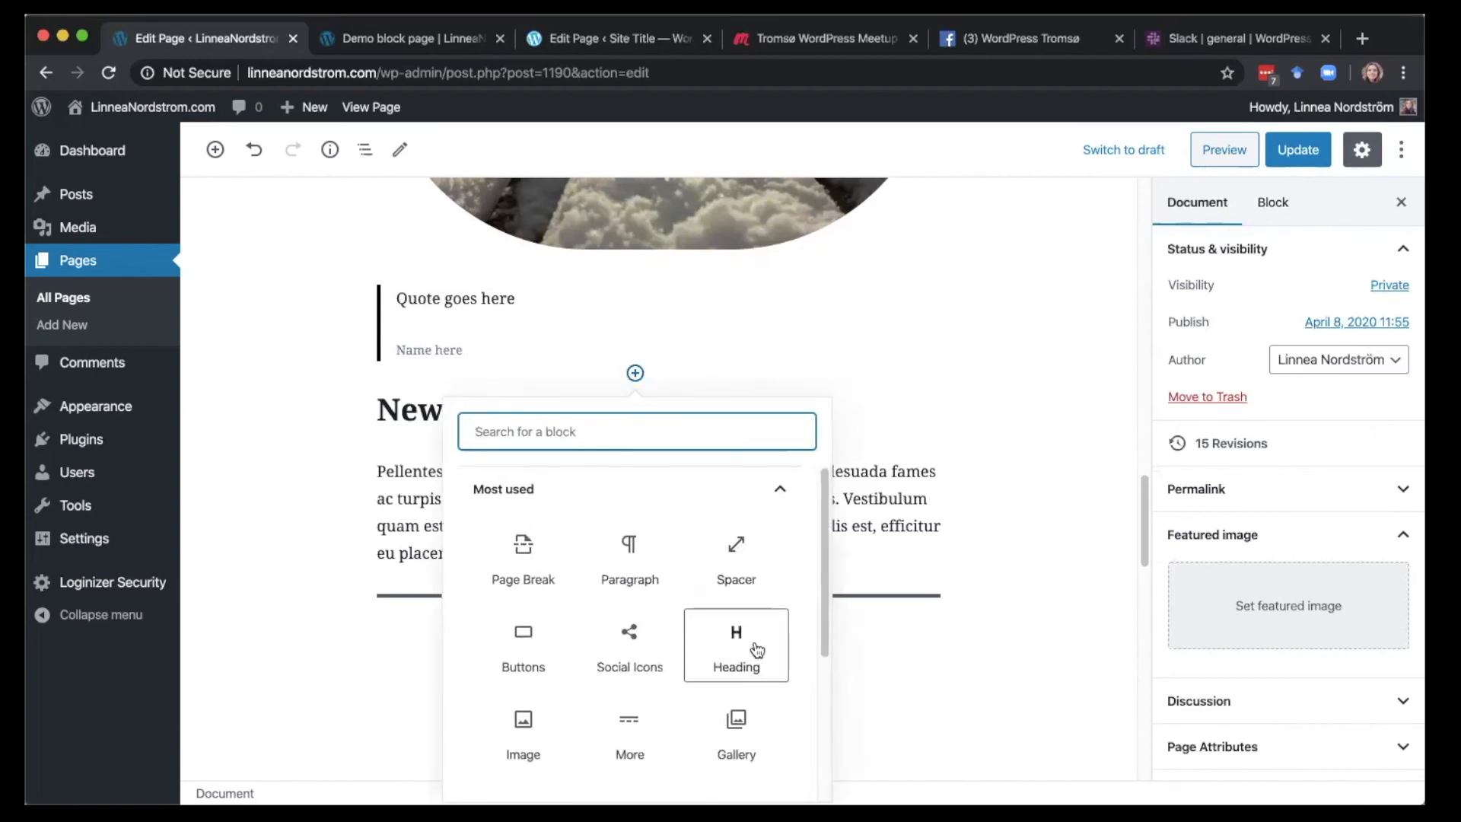
{"action": "left_click", "coordinate": [756, 649]}
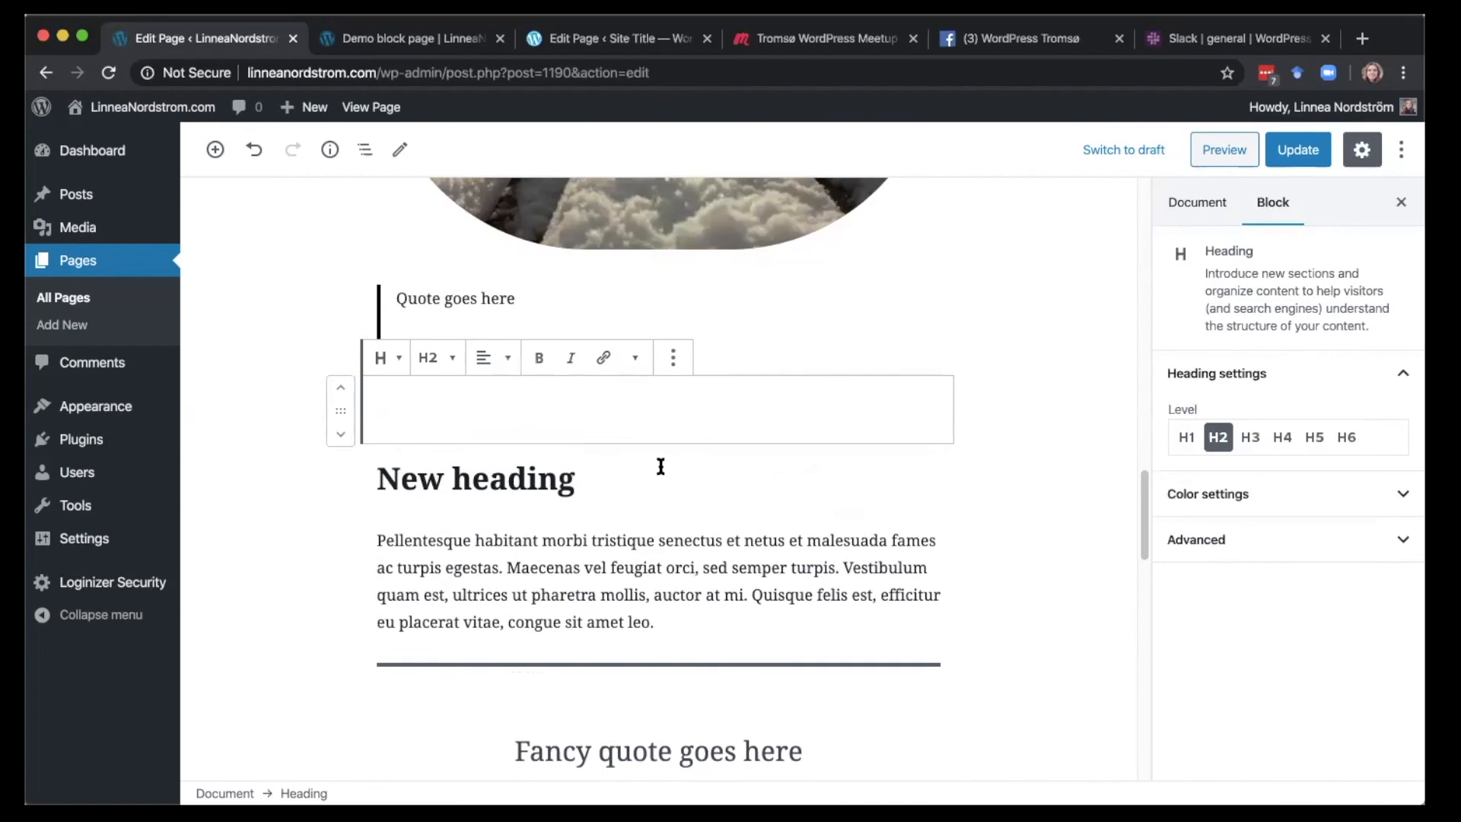
{"action": "type", "text": "Heading"}
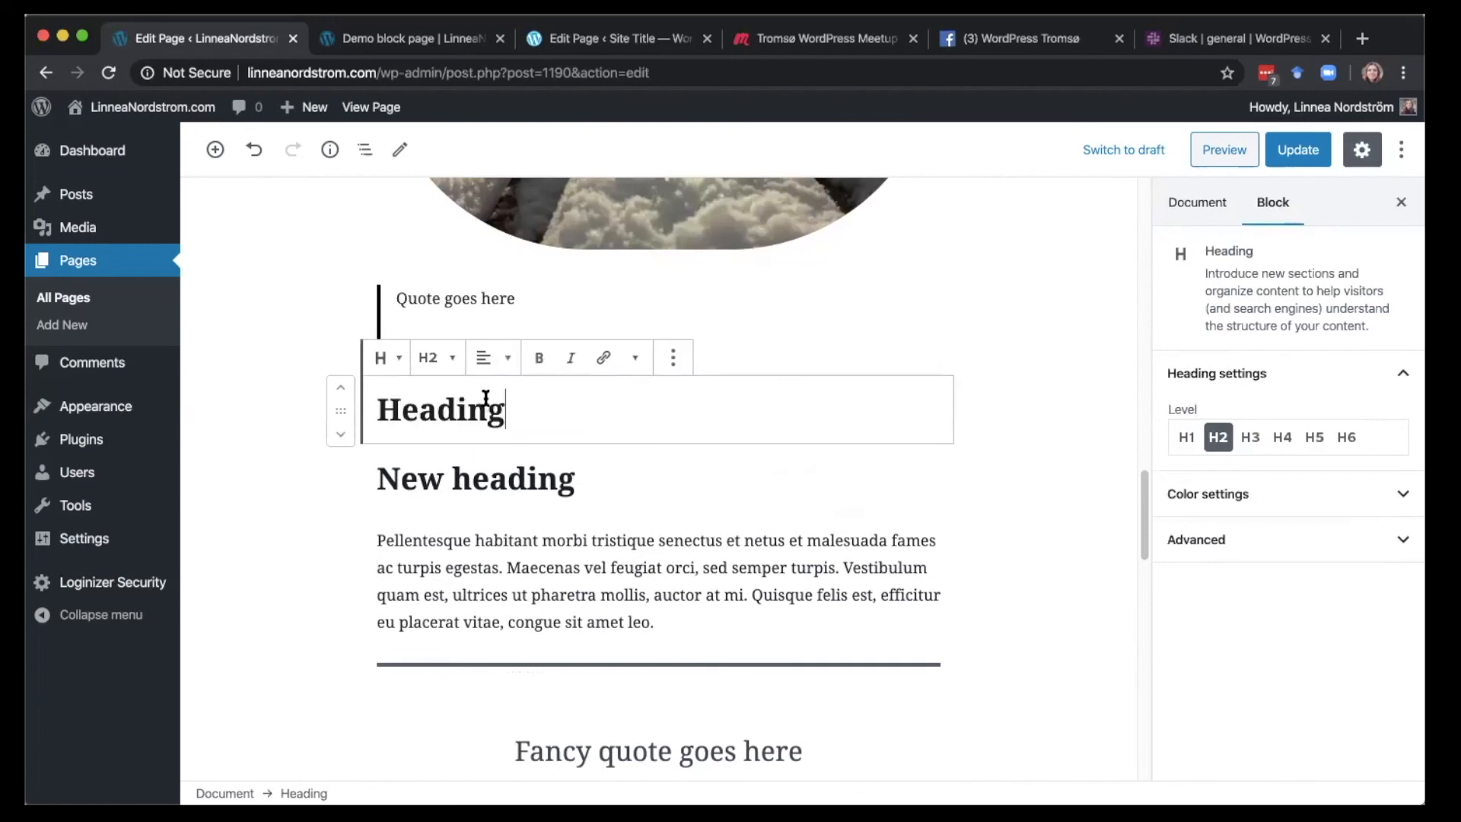
Change the "Heading" block's level to H3 and finally to H4
{"action": "left_click", "coordinate": [451, 361]}
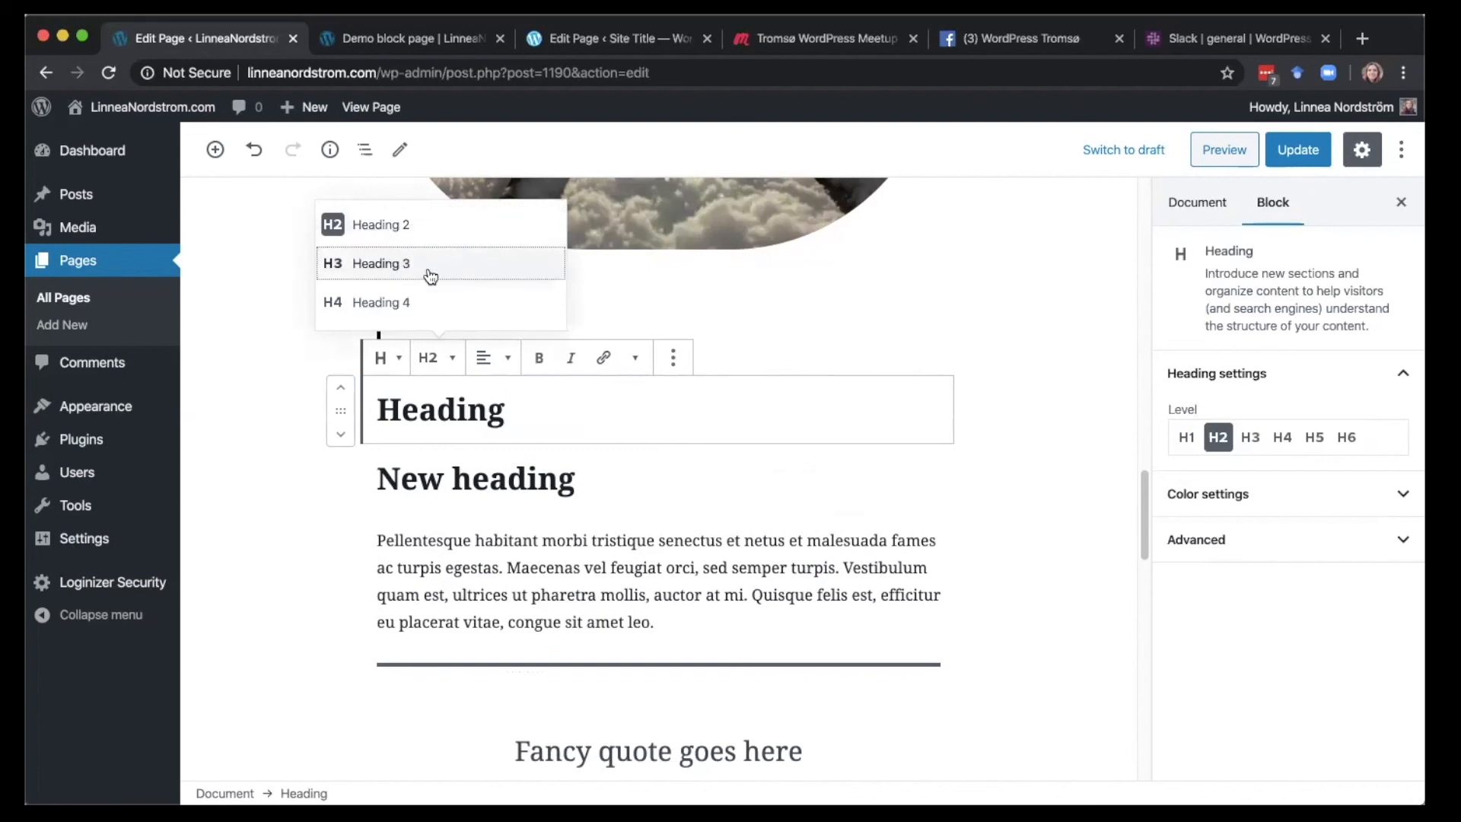
{"action": "left_click", "coordinate": [423, 264]}
{"action": "left_click", "coordinate": [447, 360]}
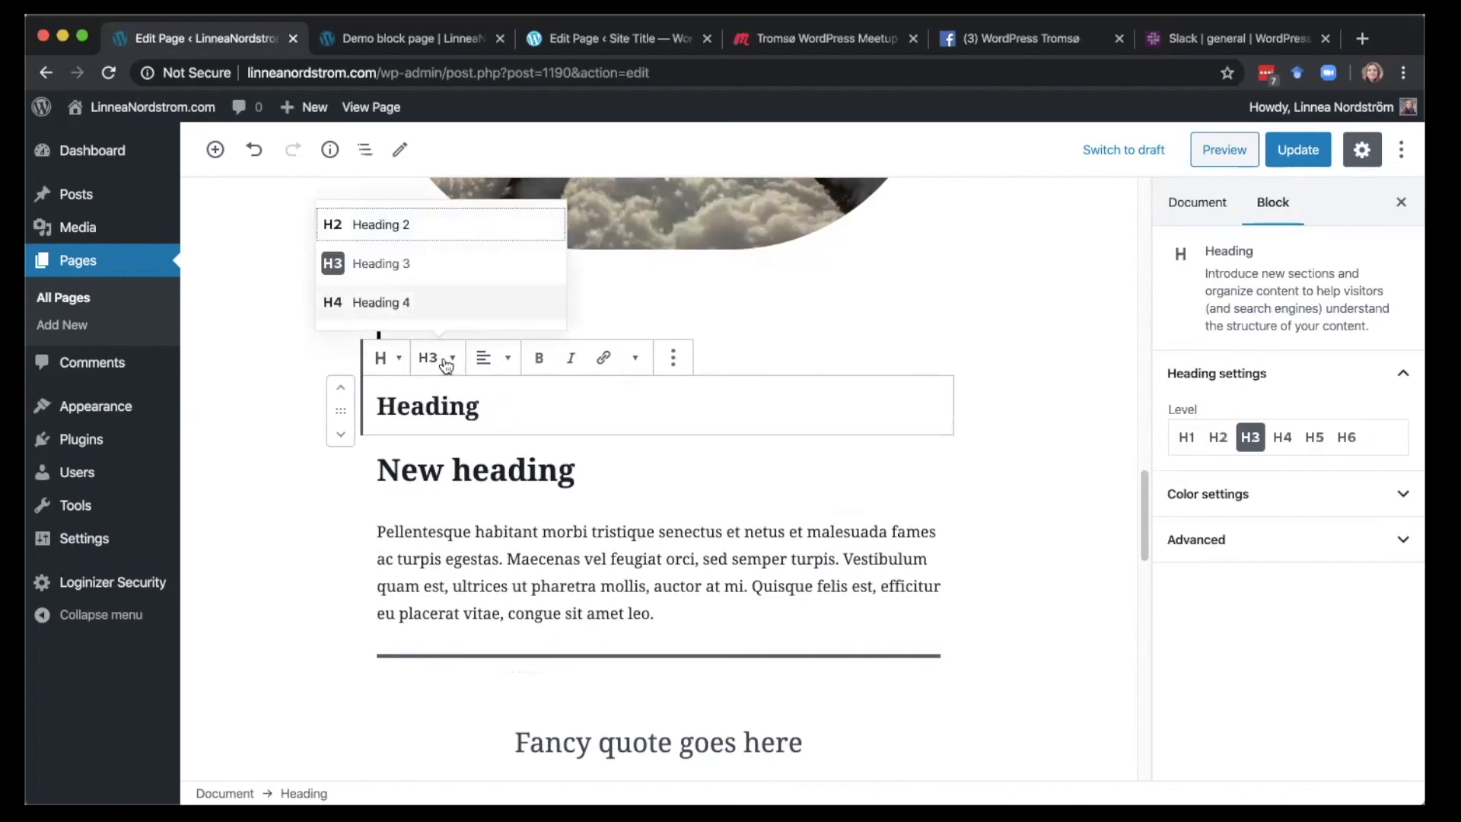
{"action": "left_click", "coordinate": [414, 308]}
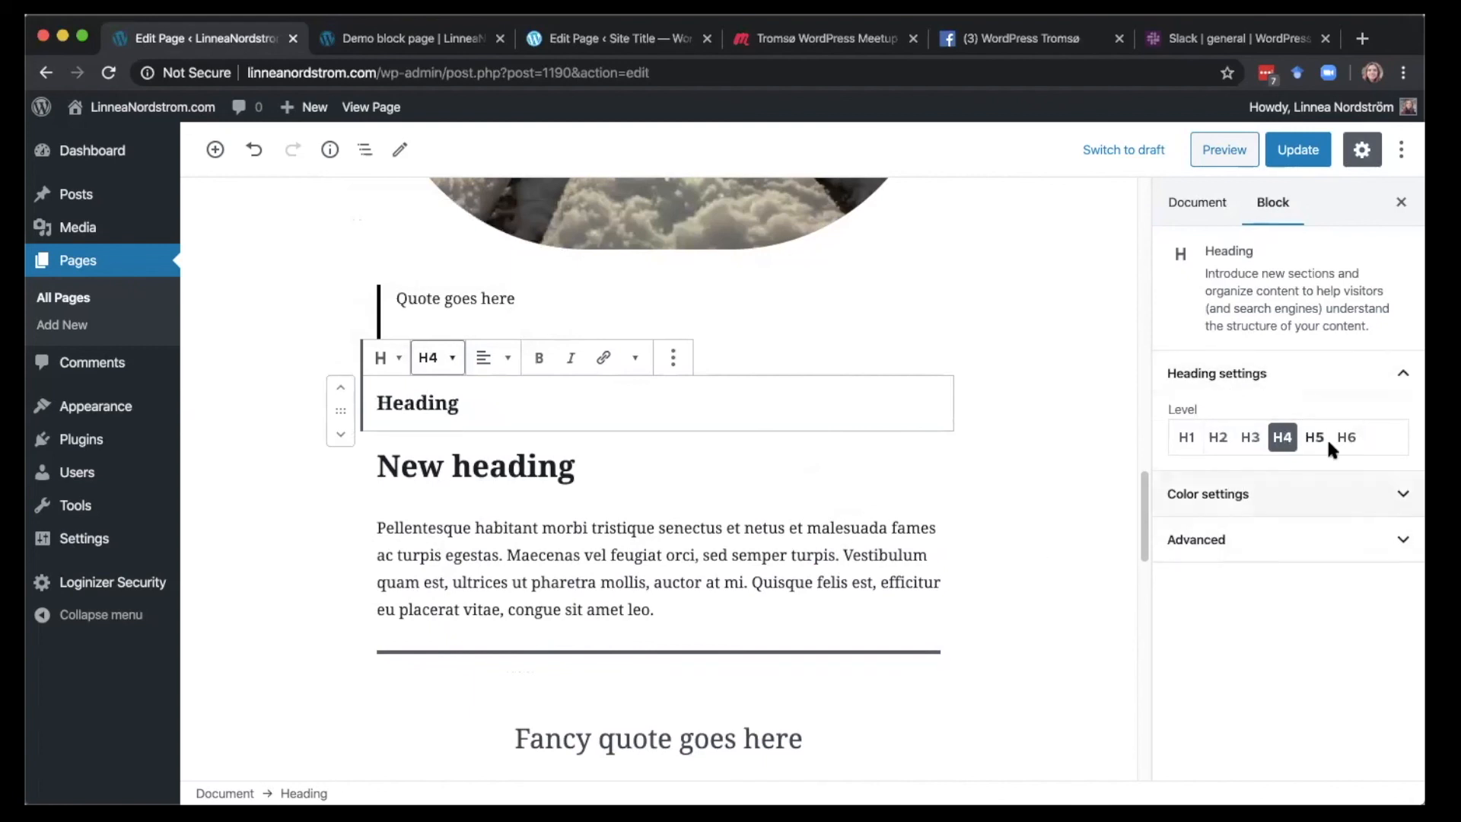
{"action": "left_click", "coordinate": [1002, 478]}
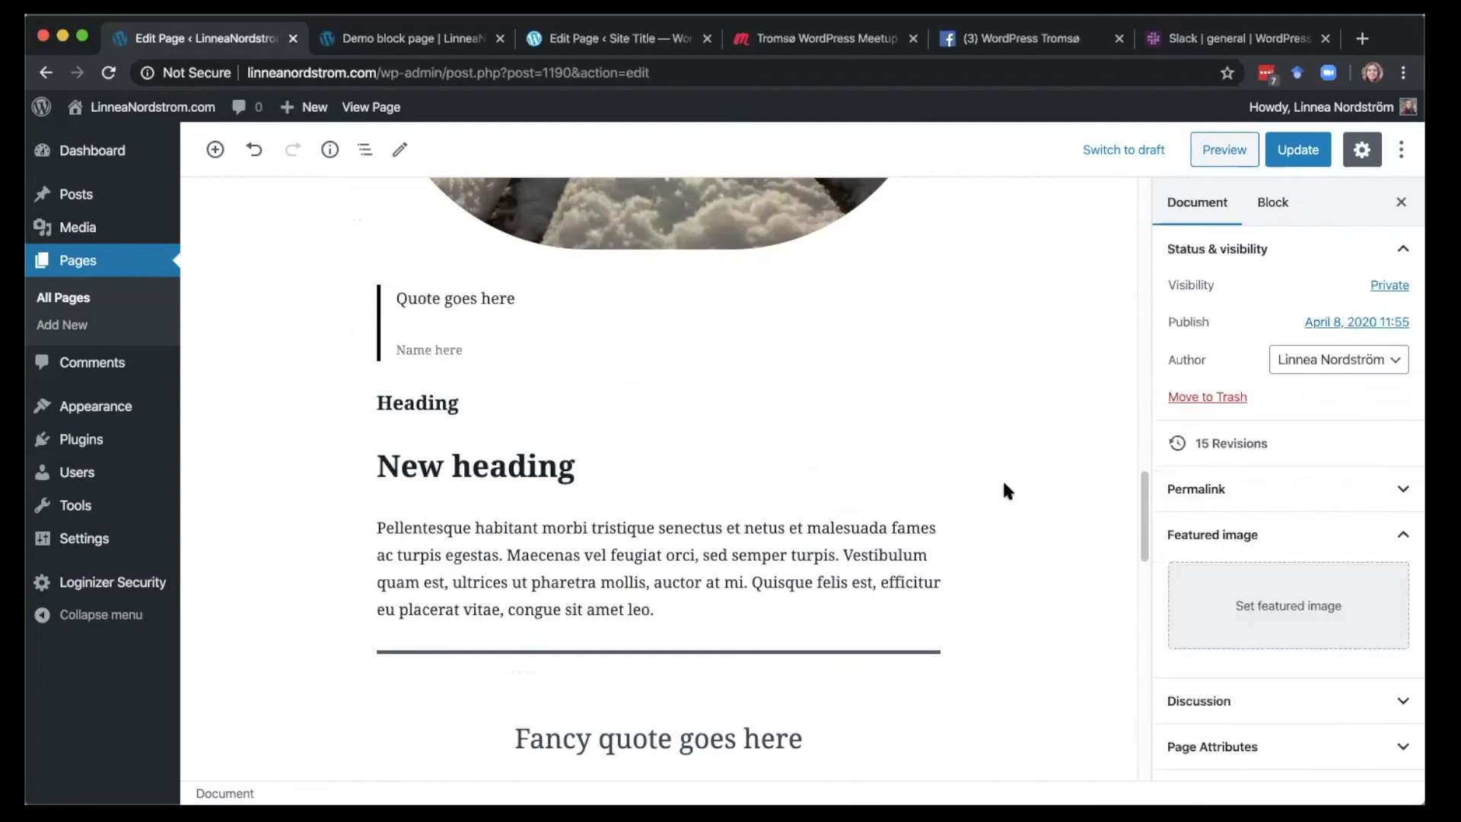
Move the "Heading" block below the "New heading" block and compare the two blocks' heading levels
{"action": "left_click", "coordinate": [408, 401]}
{"action": "left_click", "coordinate": [340, 433]}
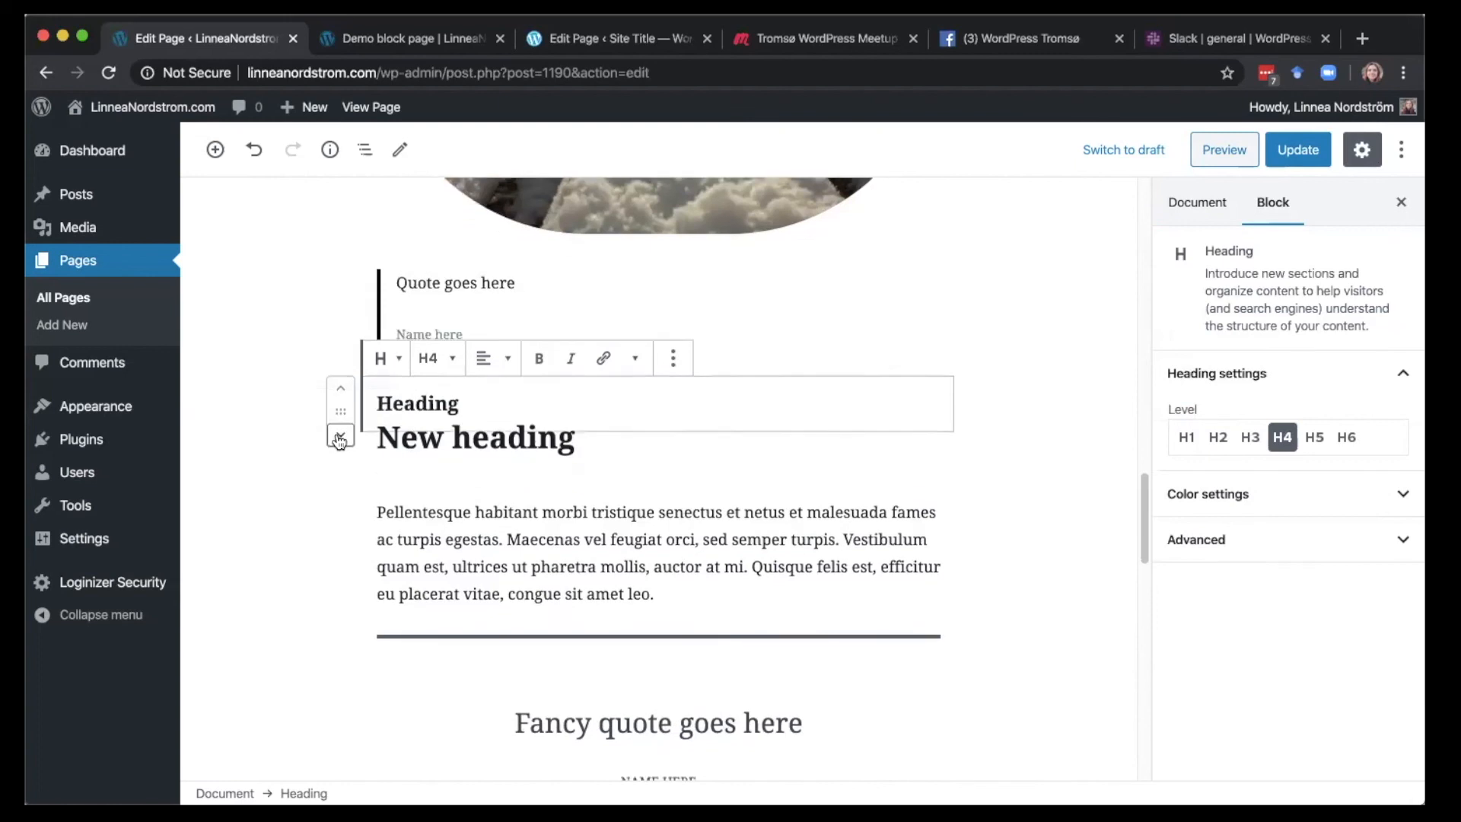
{"action": "left_click", "coordinate": [1122, 303]}
{"action": "left_click", "coordinate": [443, 339]}
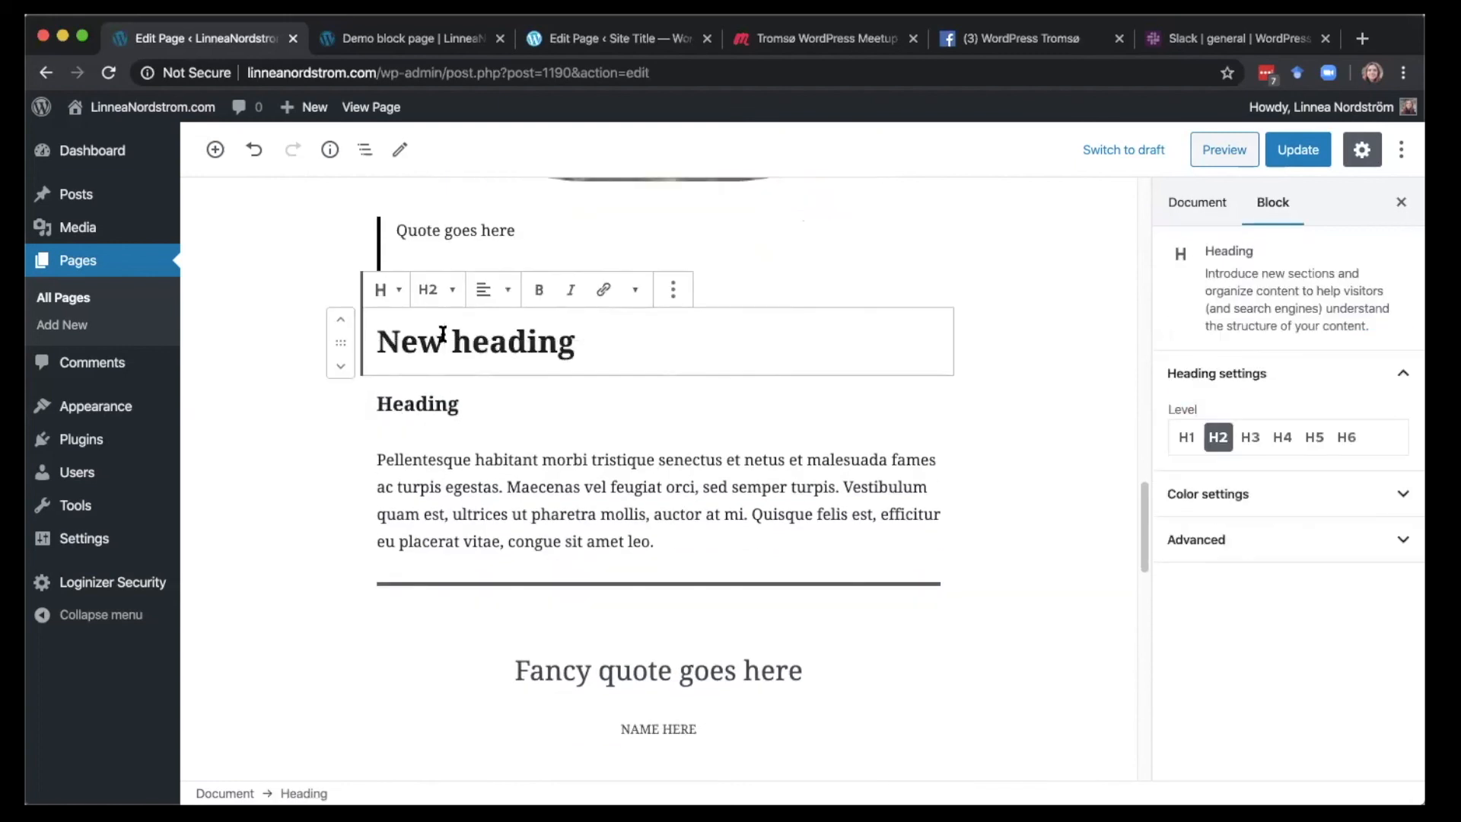
{"action": "left_click", "coordinate": [405, 402]}
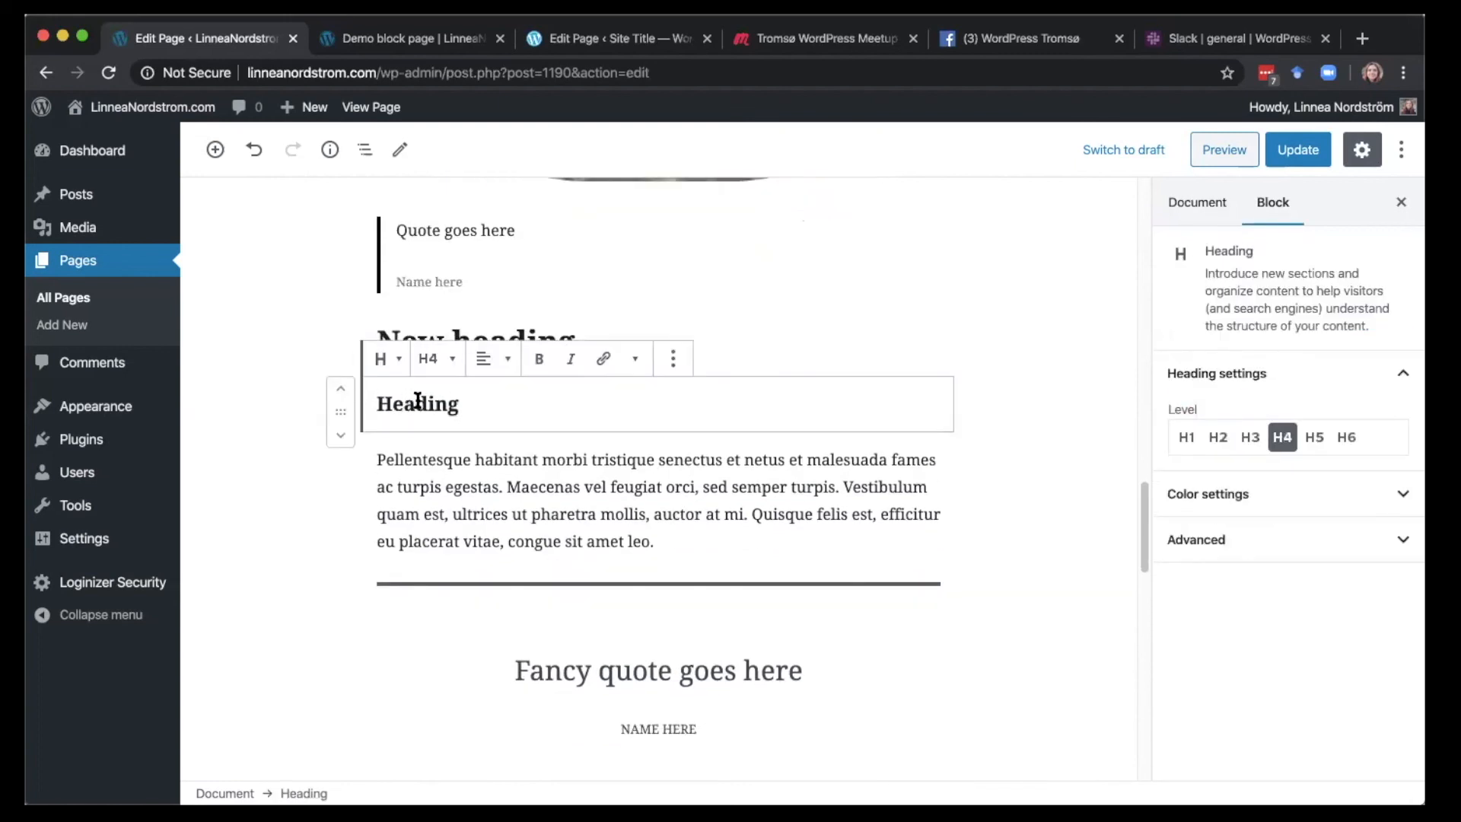
{"action": "left_click", "coordinate": [544, 327]}
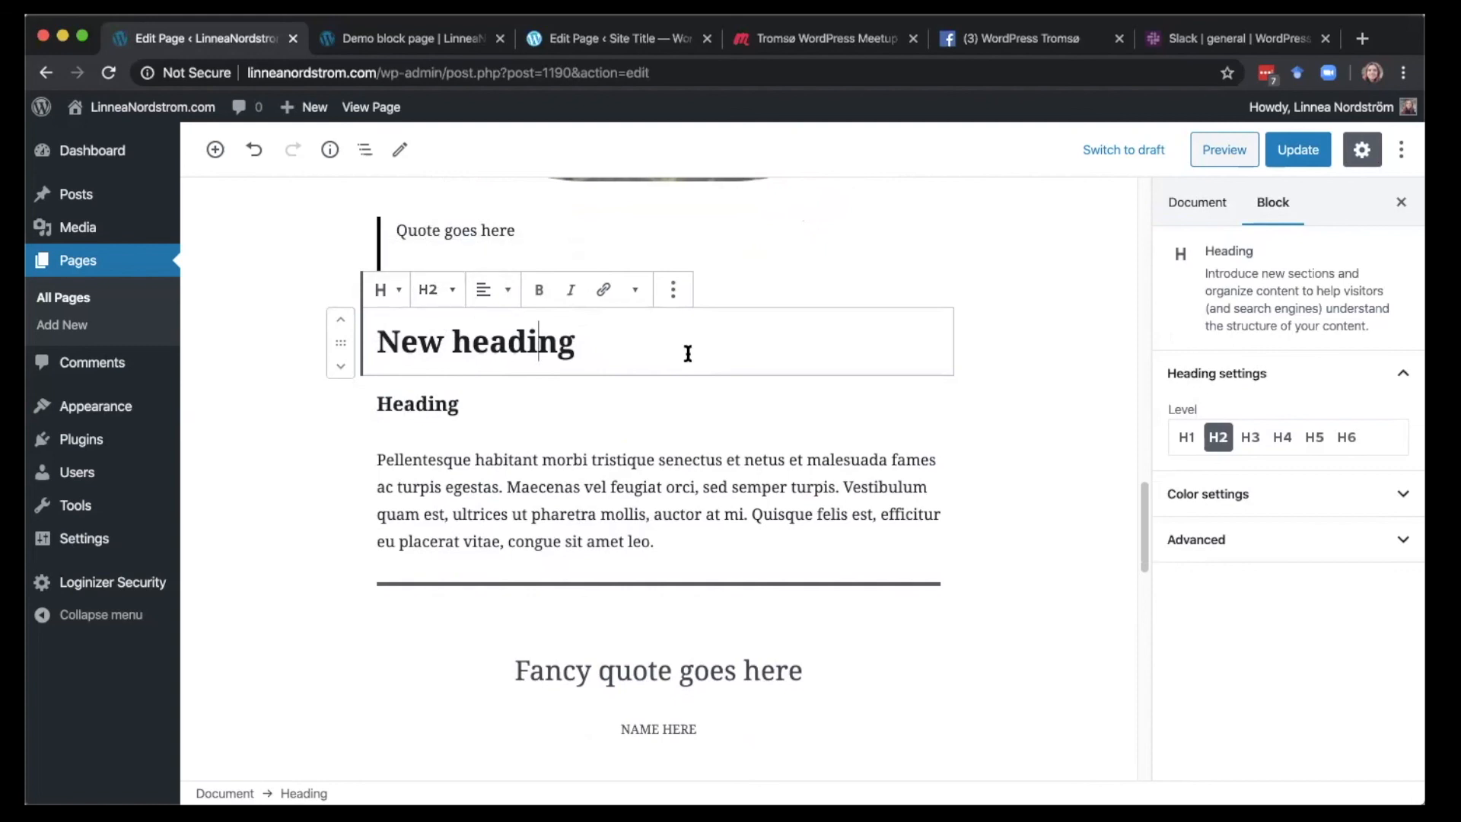
{"action": "left_click", "coordinate": [1063, 506]}
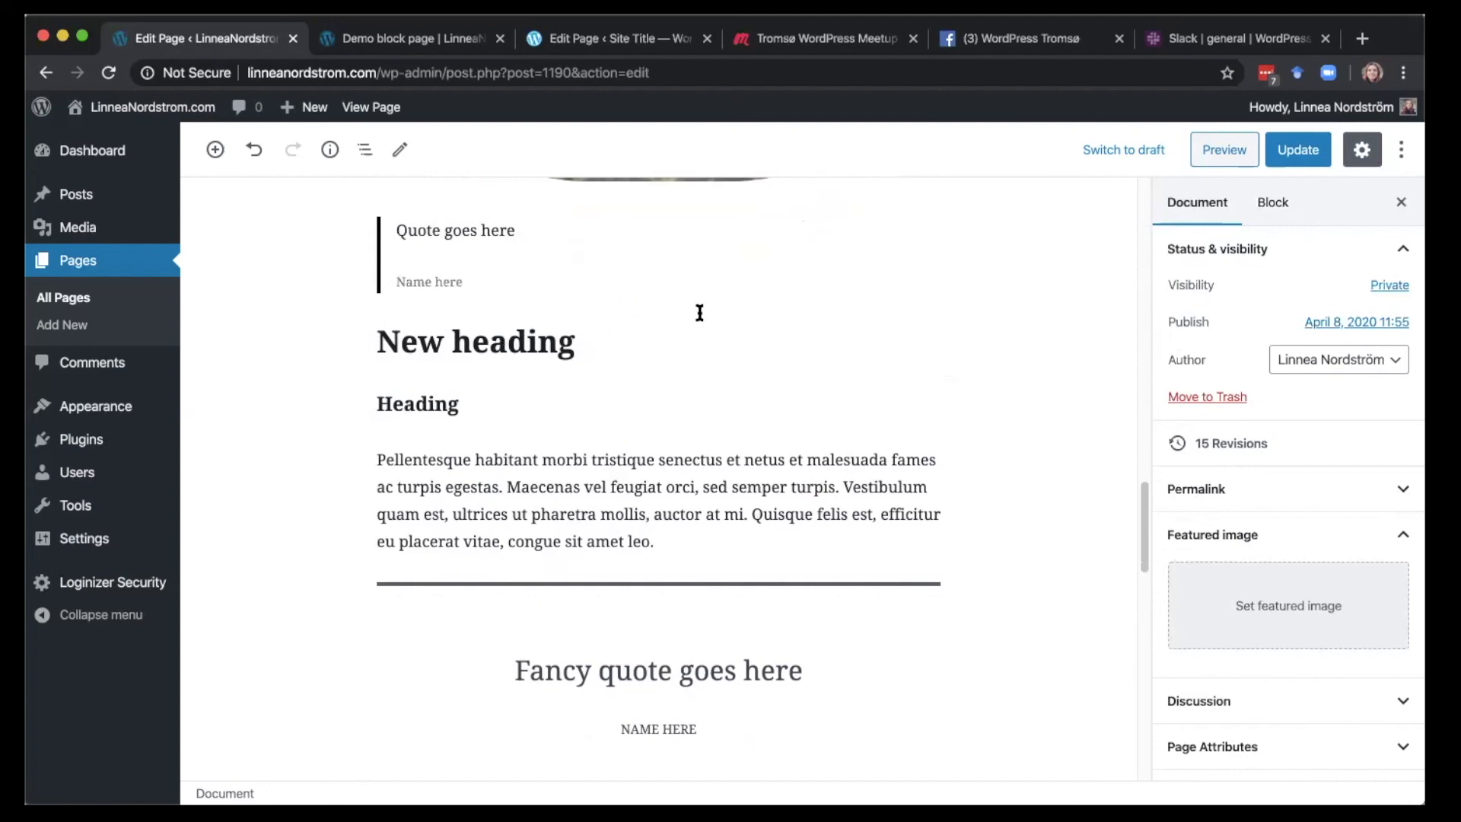
Switch to the WordPress.com editor and examine the orange paragraph's extra text formatting controls and block options
{"action": "left_click", "coordinate": [592, 40]}
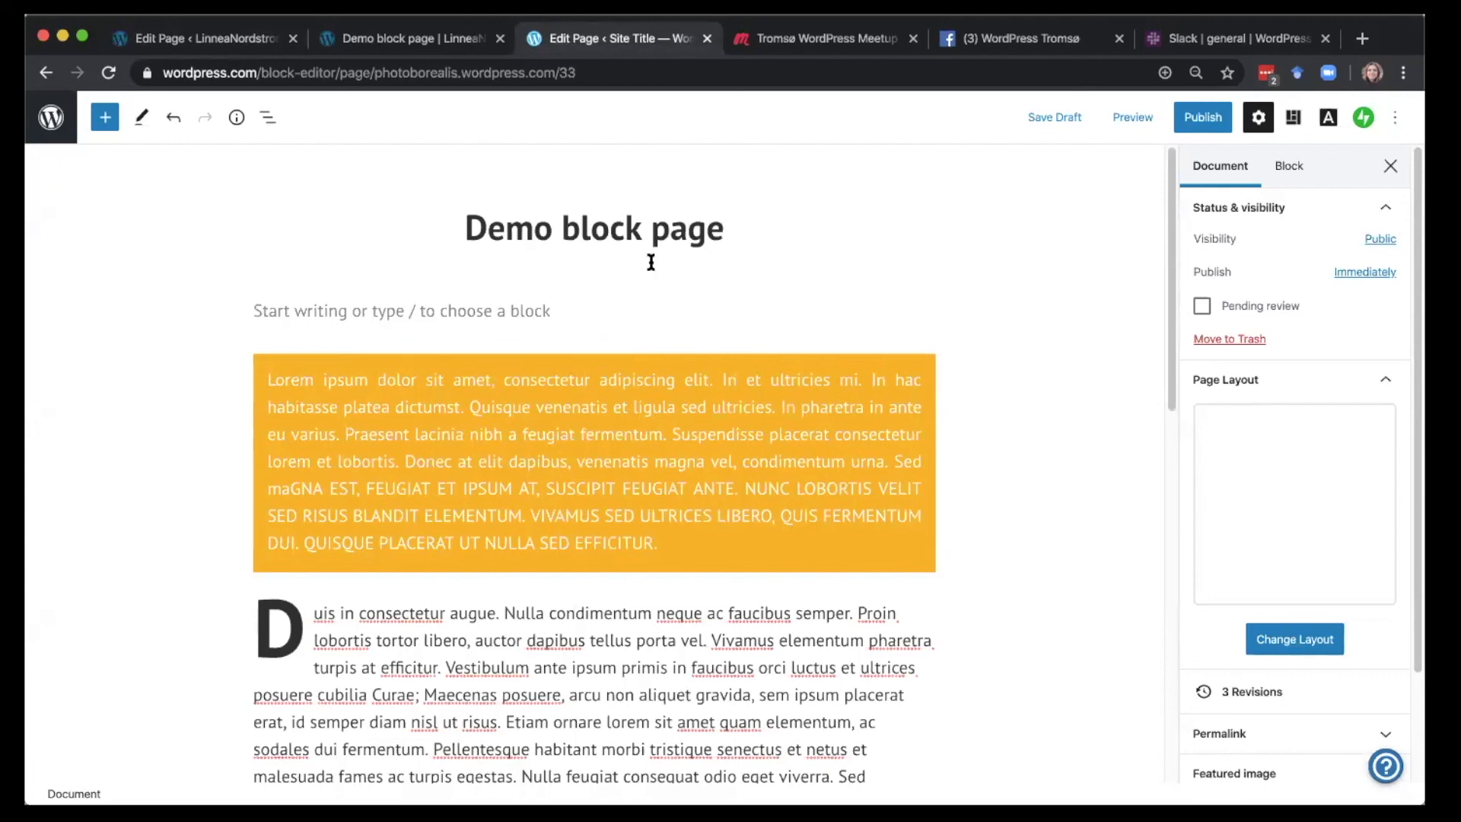
{"action": "left_click", "coordinate": [614, 403]}
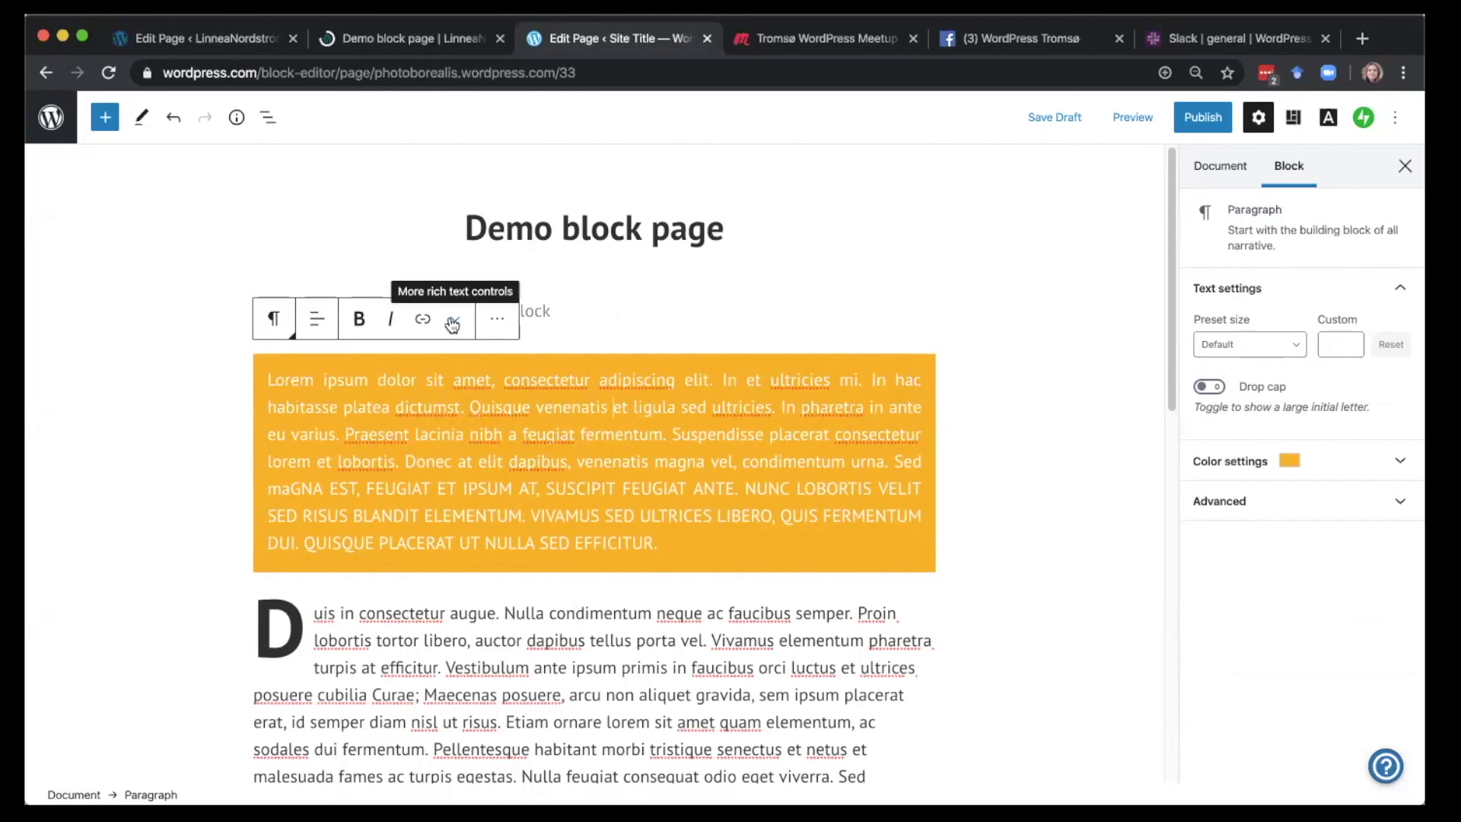
{"action": "left_click", "coordinate": [460, 322]}
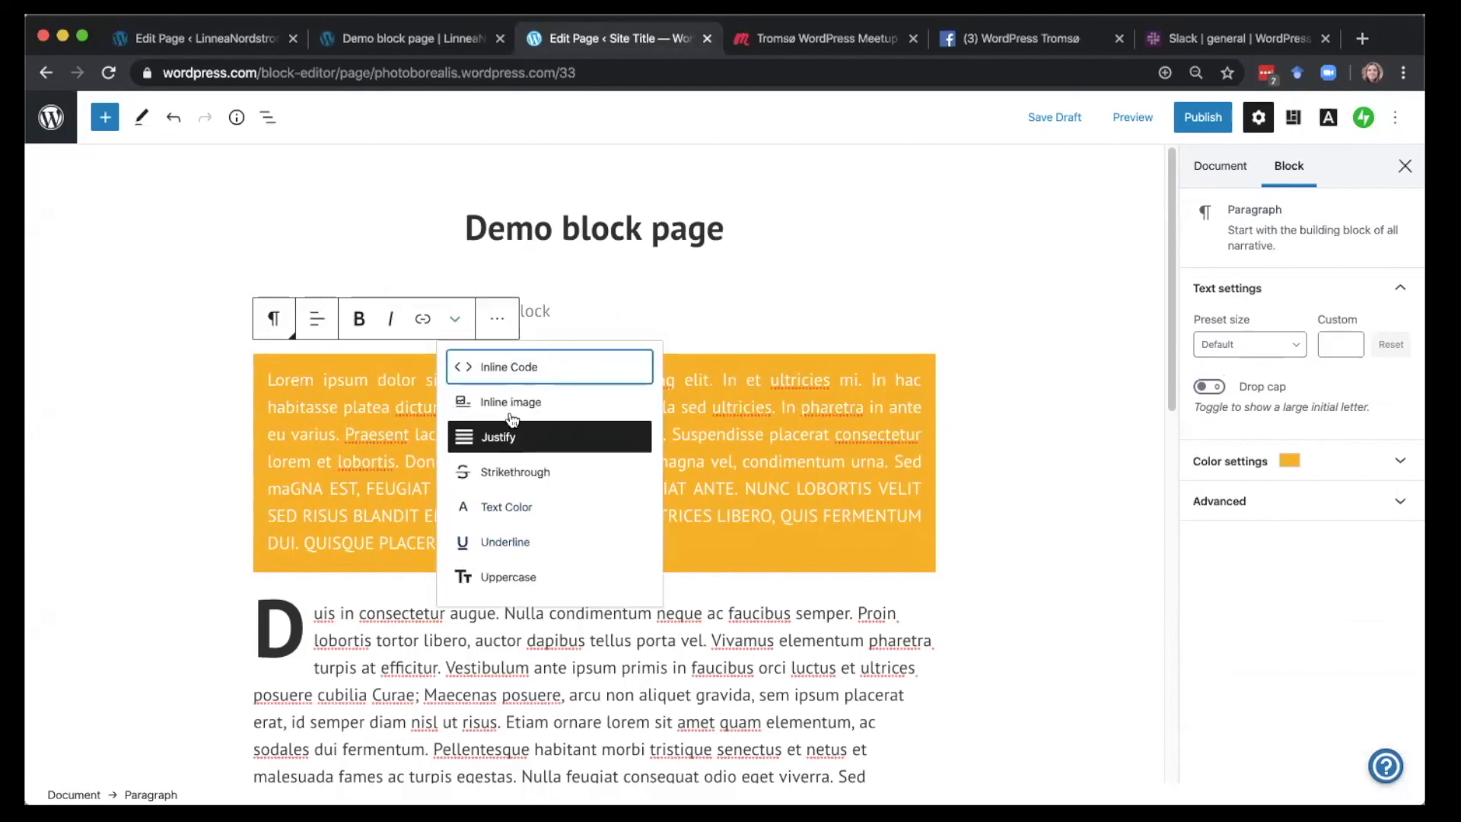
{"action": "left_click", "coordinate": [498, 320]}
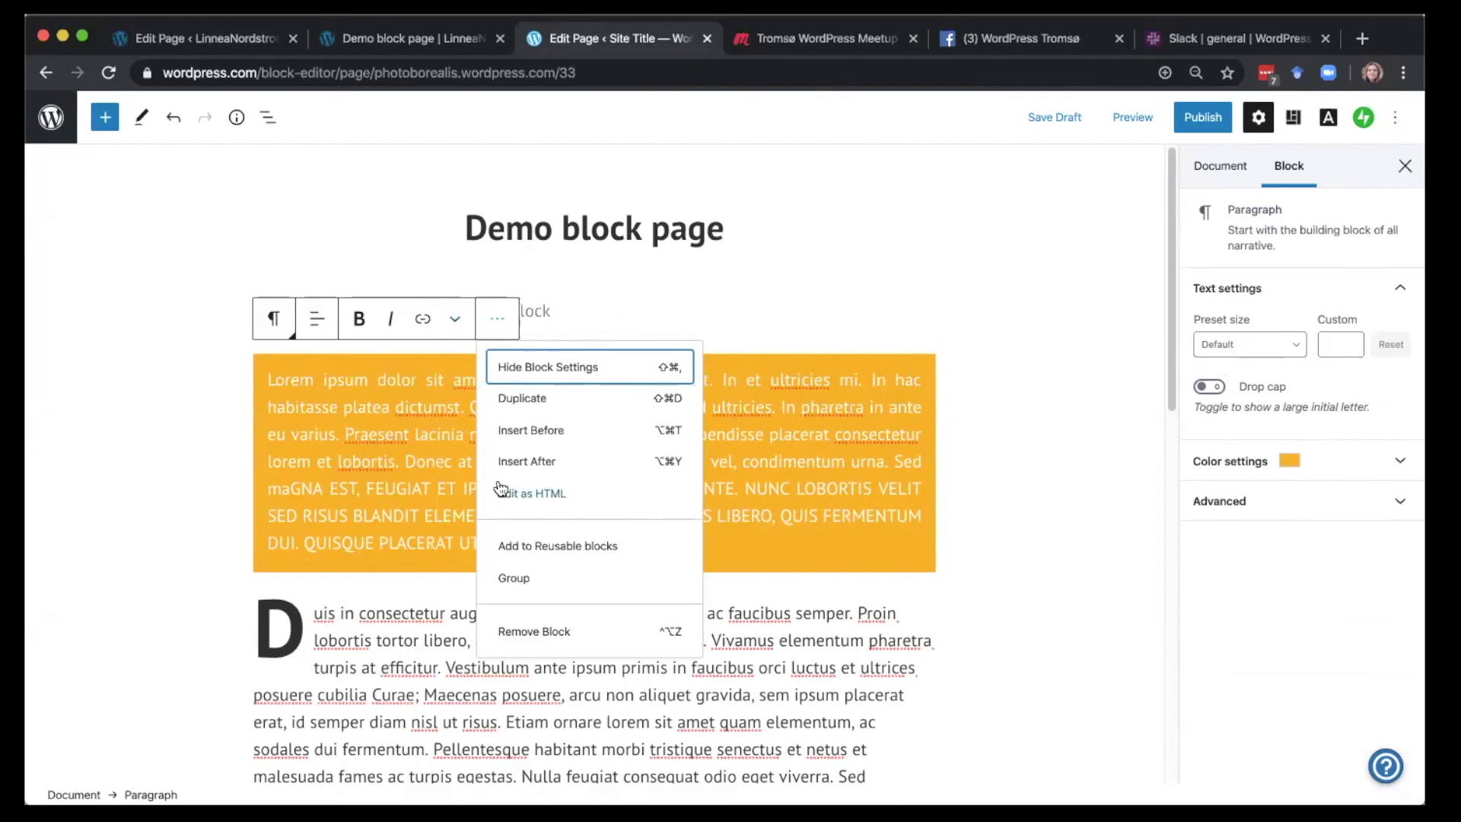
{"action": "left_click", "coordinate": [1076, 413]}
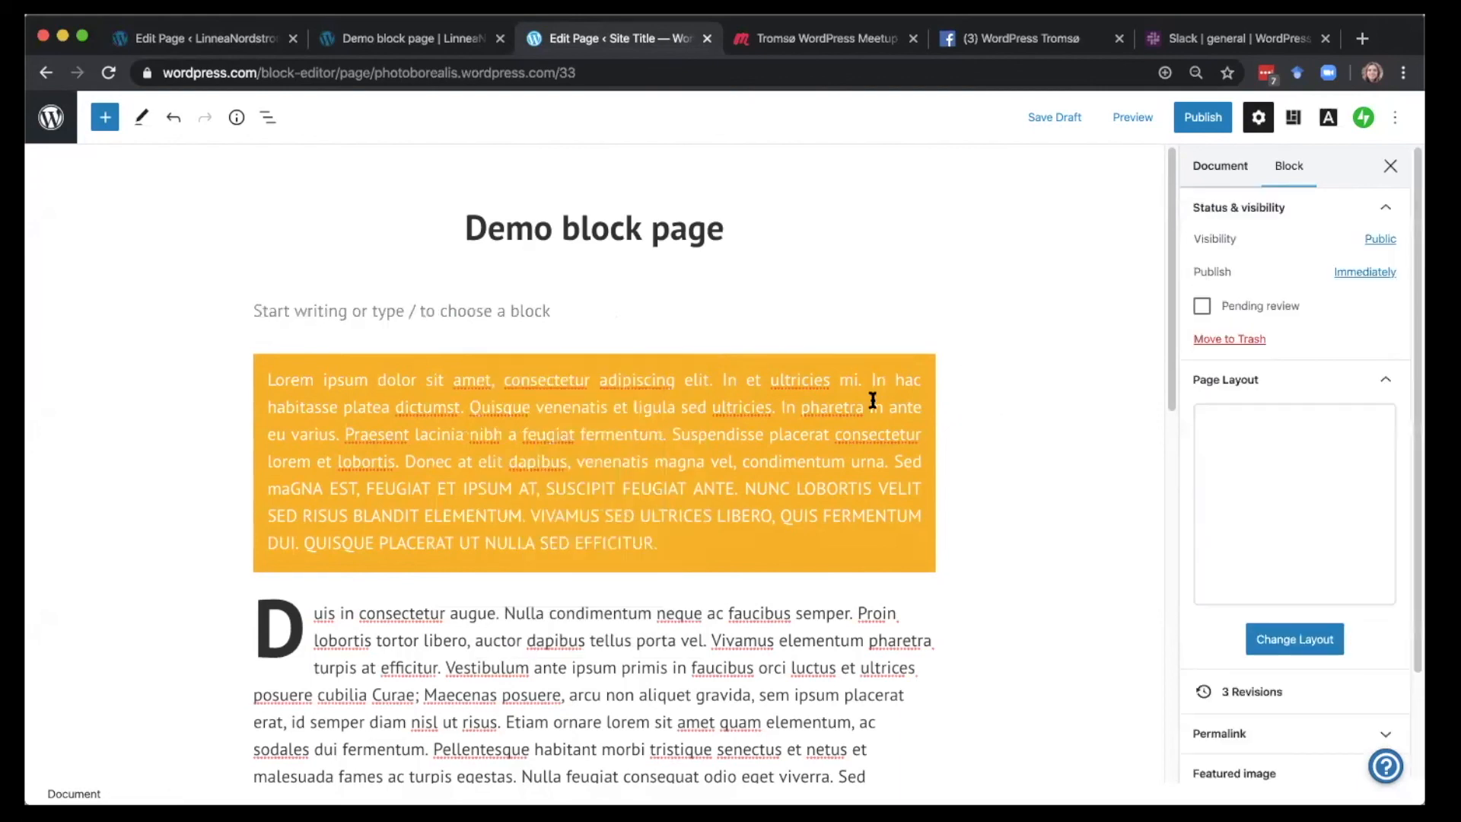
{"action": "left_click", "coordinate": [592, 454]}
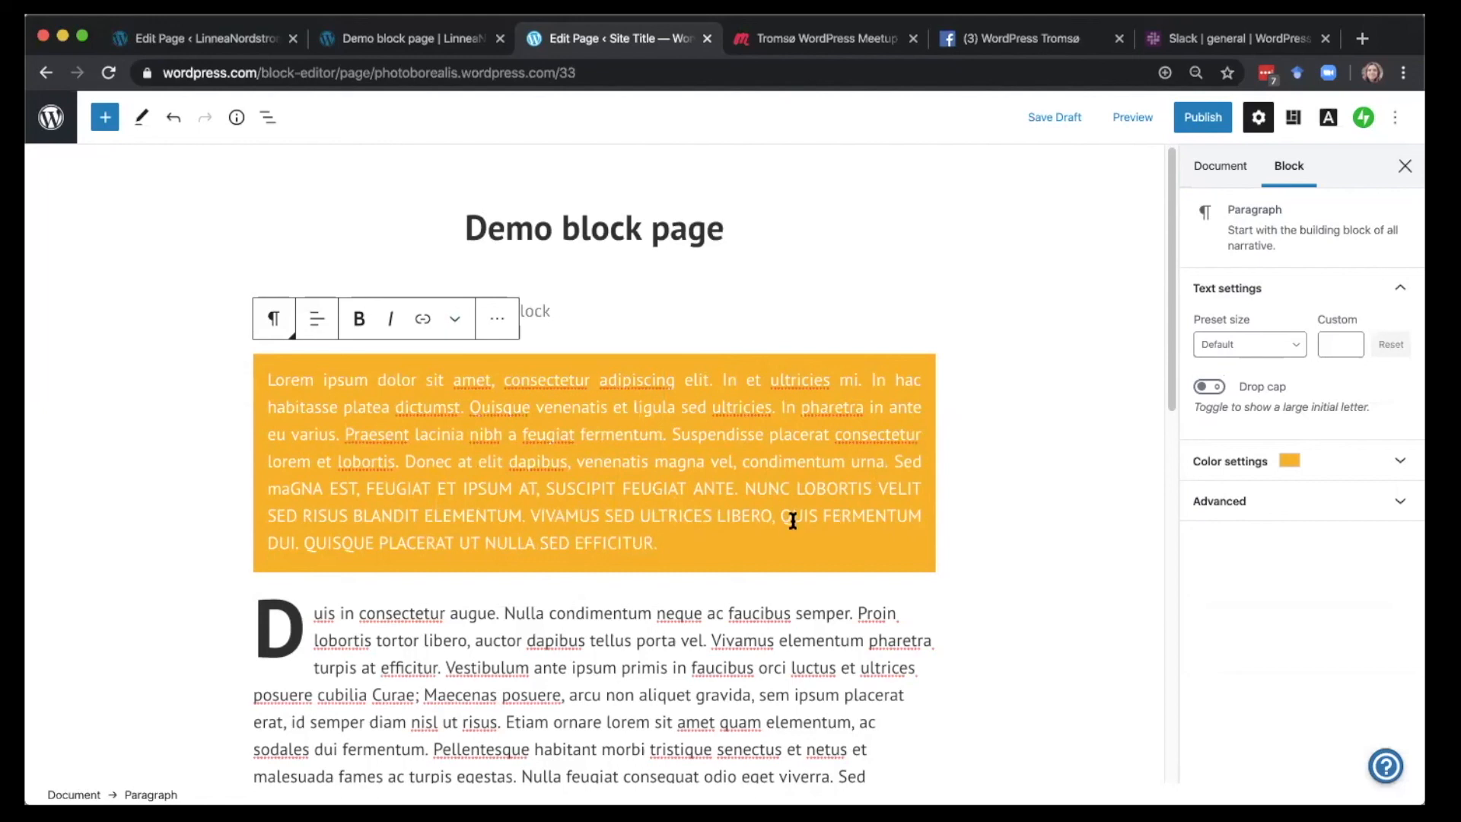
{"action": "left_click", "coordinate": [1003, 561]}
Open the block library from the empty block below the mountain cover image and look through its block categories
{"action": "mouse_move", "coordinate": [593, 598]}
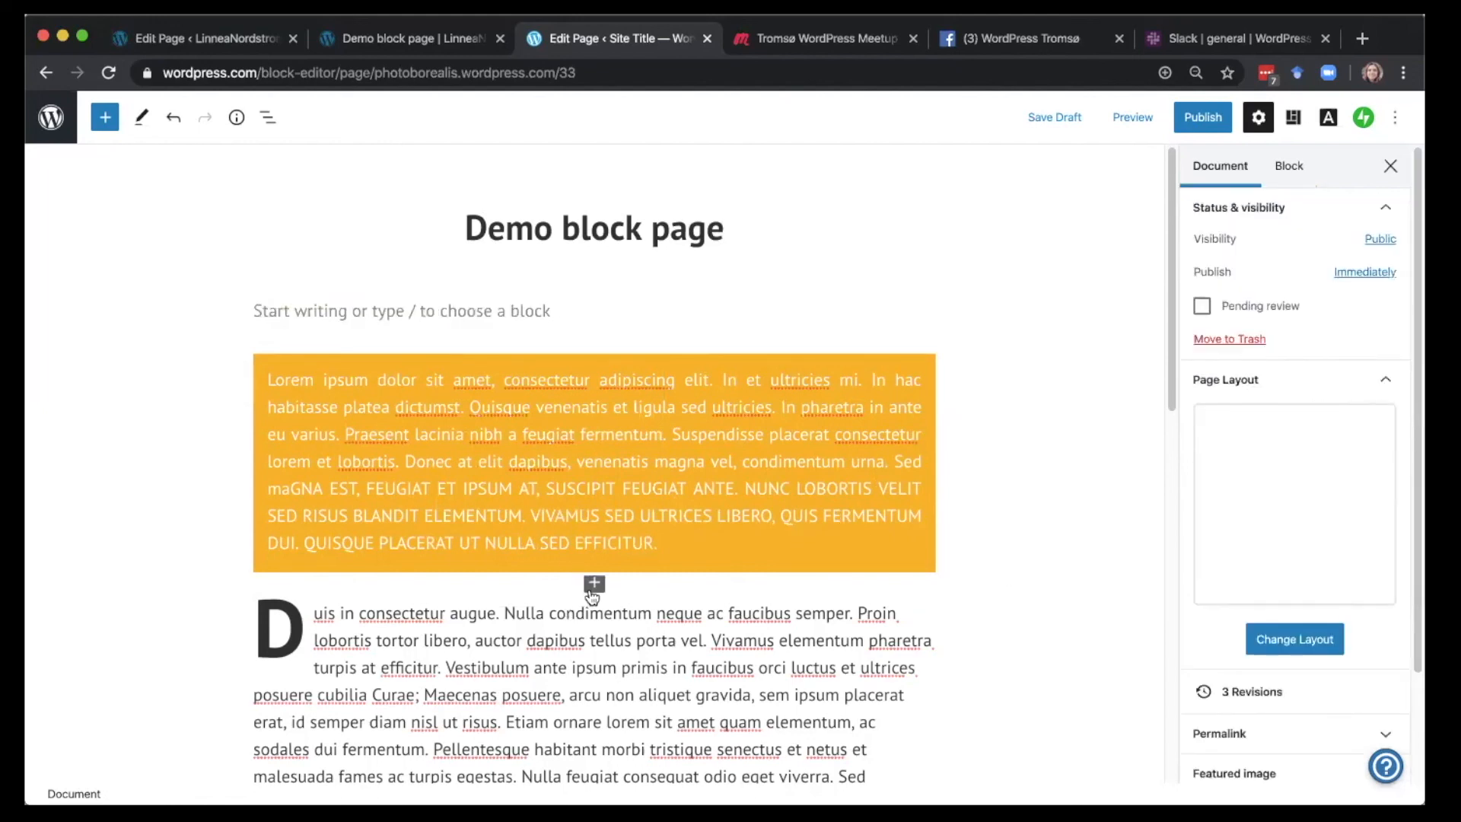
{"action": "scroll", "coordinate": [593, 598], "scroll_direction": "down", "scroll_amount": 5}
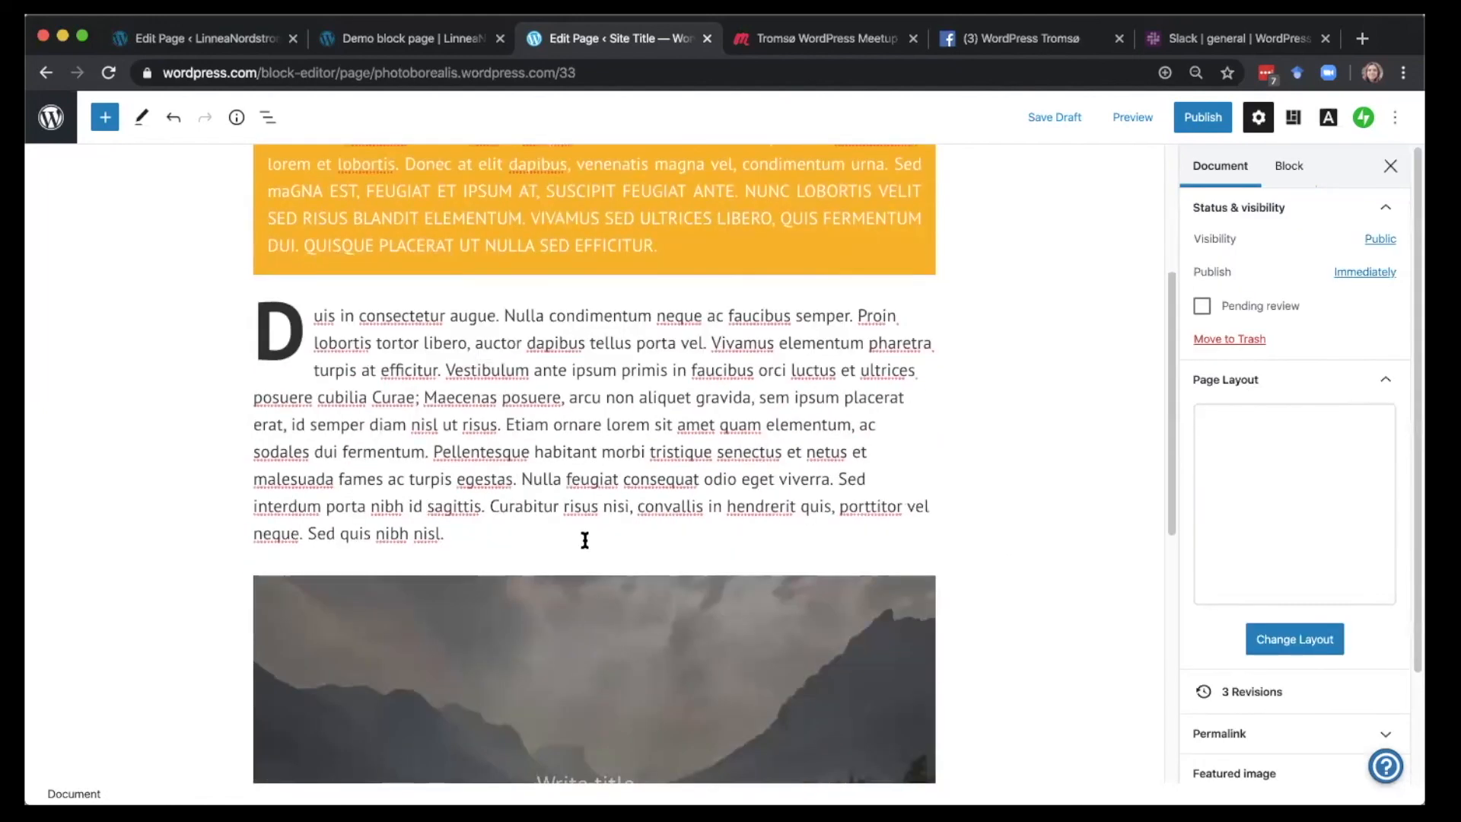
{"action": "left_click", "coordinate": [585, 540]}
{"action": "scroll", "coordinate": [880, 483], "scroll_direction": "down", "scroll_amount": 6}
{"action": "left_click", "coordinate": [429, 668]}
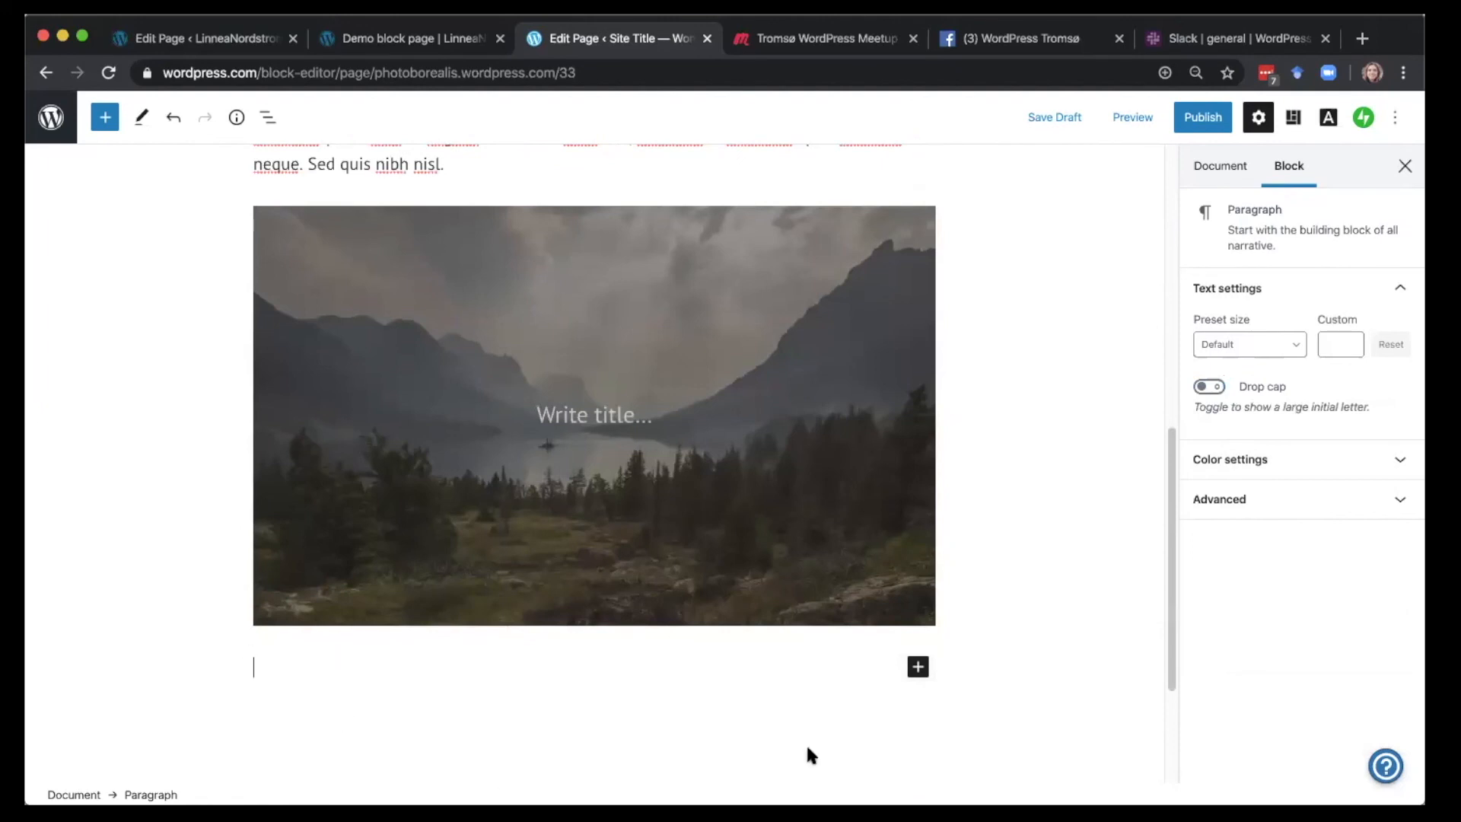
{"action": "left_click", "coordinate": [918, 668]}
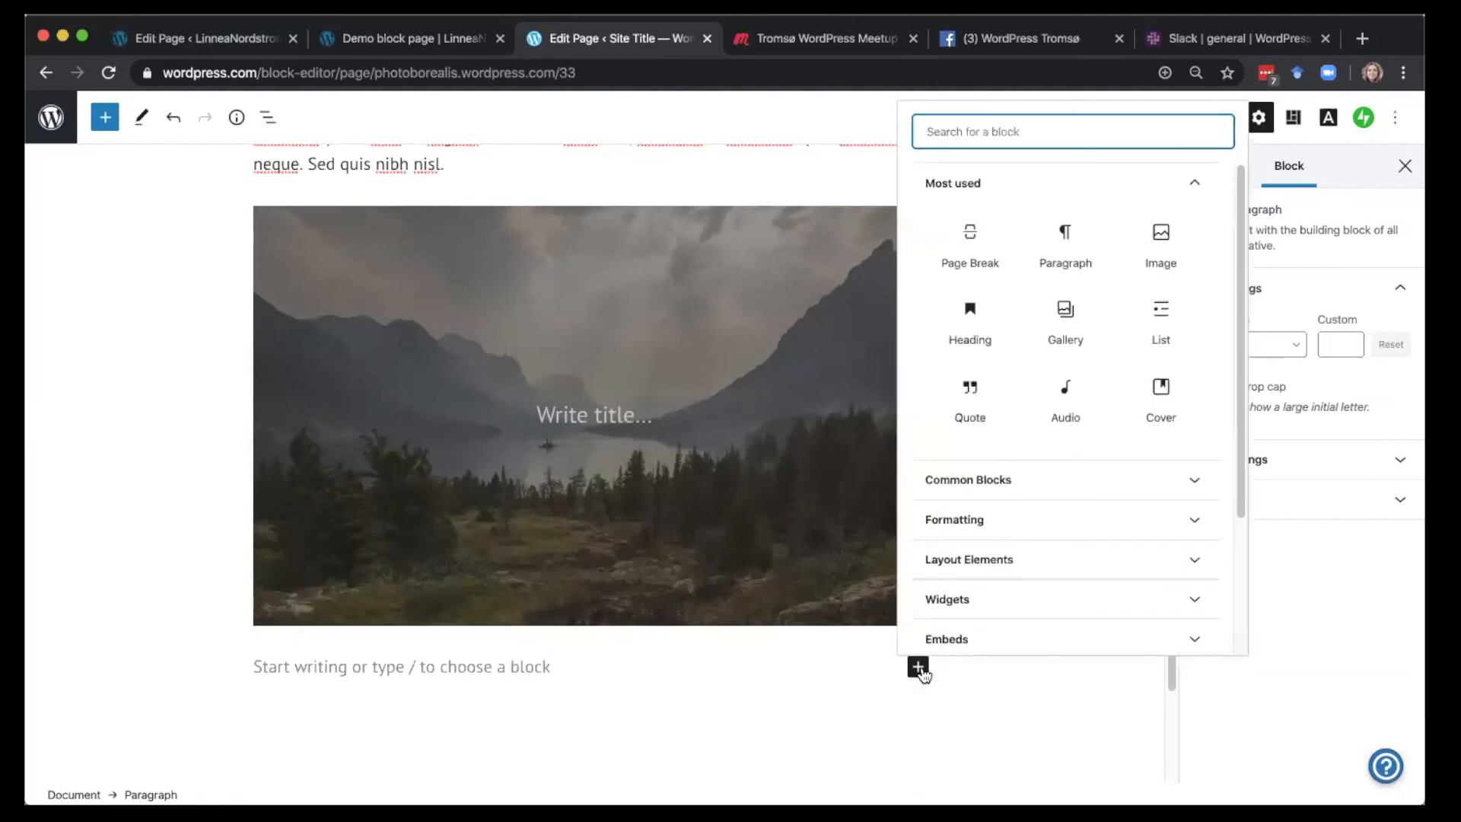
{"action": "left_click_drag", "start_coordinate": [1240, 286], "coordinate": [1244, 260]}
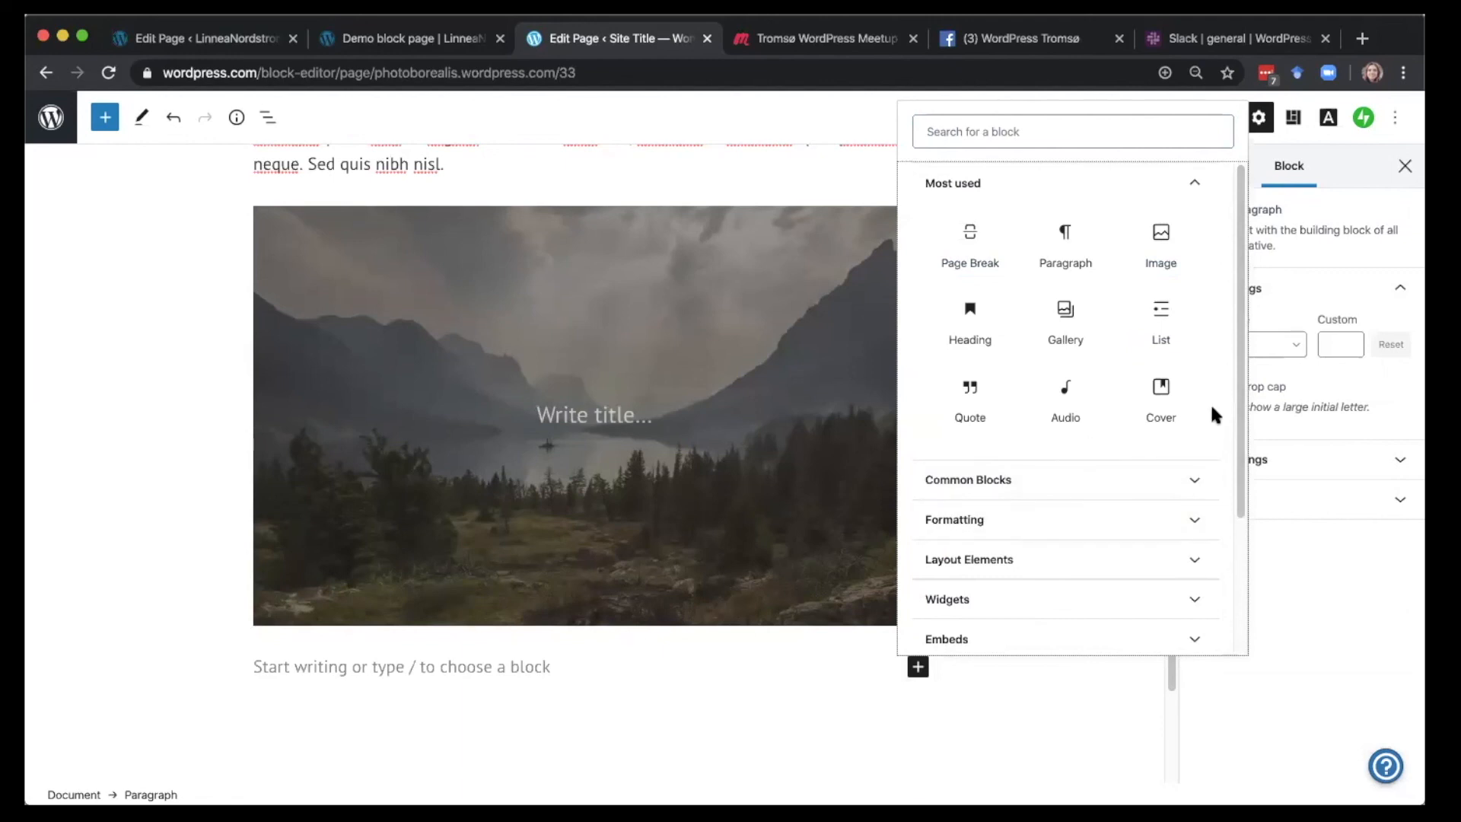
{"action": "mouse_move", "coordinate": [1238, 369]}
{"action": "left_mouse_down"}
{"action": "mouse_move", "coordinate": [1230, 482]}
{"action": "mouse_move", "coordinate": [1239, 368]}
{"action": "left_mouse_up"}
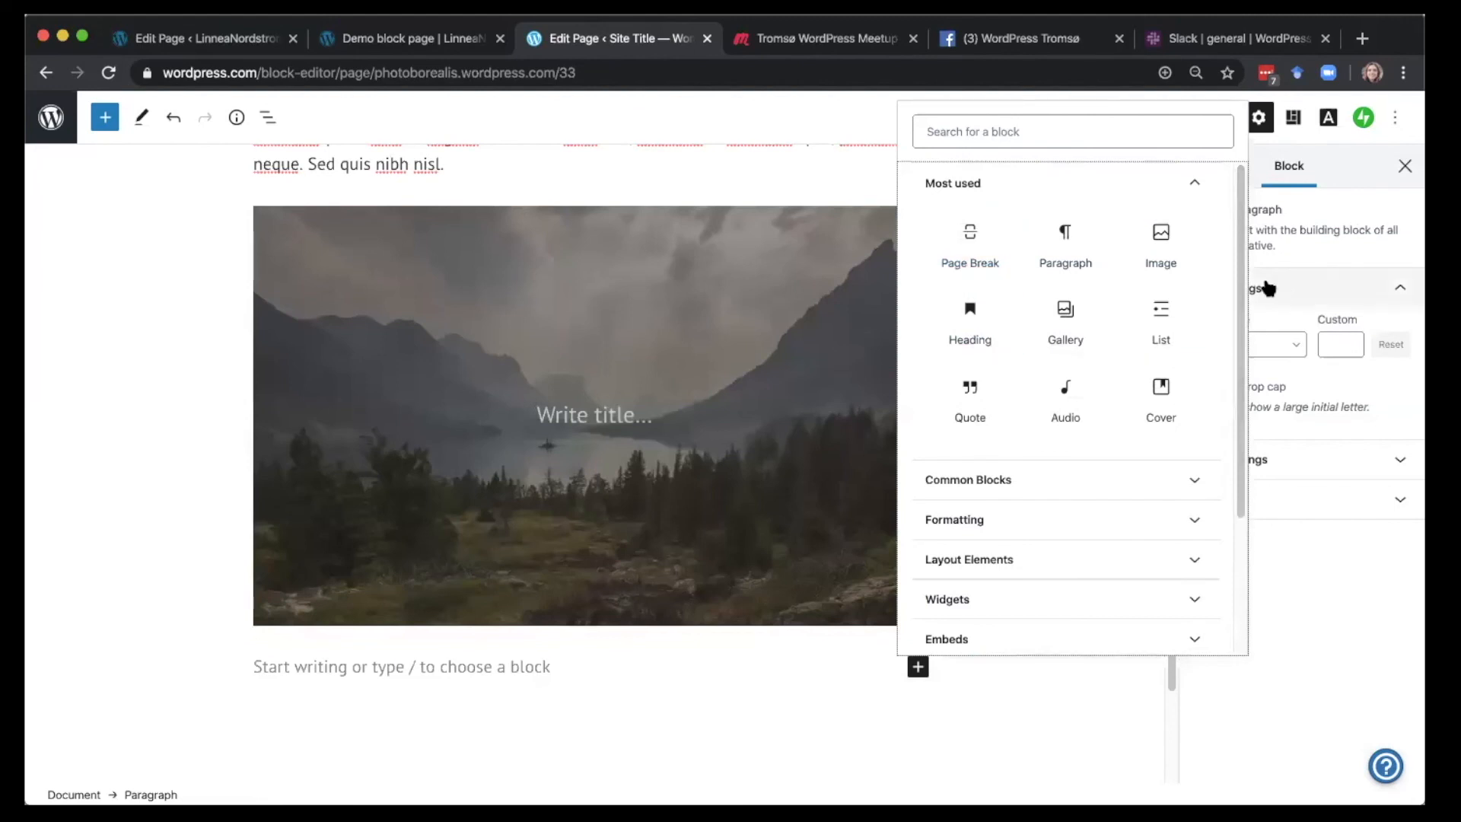
{"action": "left_click_drag", "start_coordinate": [1238, 283], "coordinate": [1240, 431]}
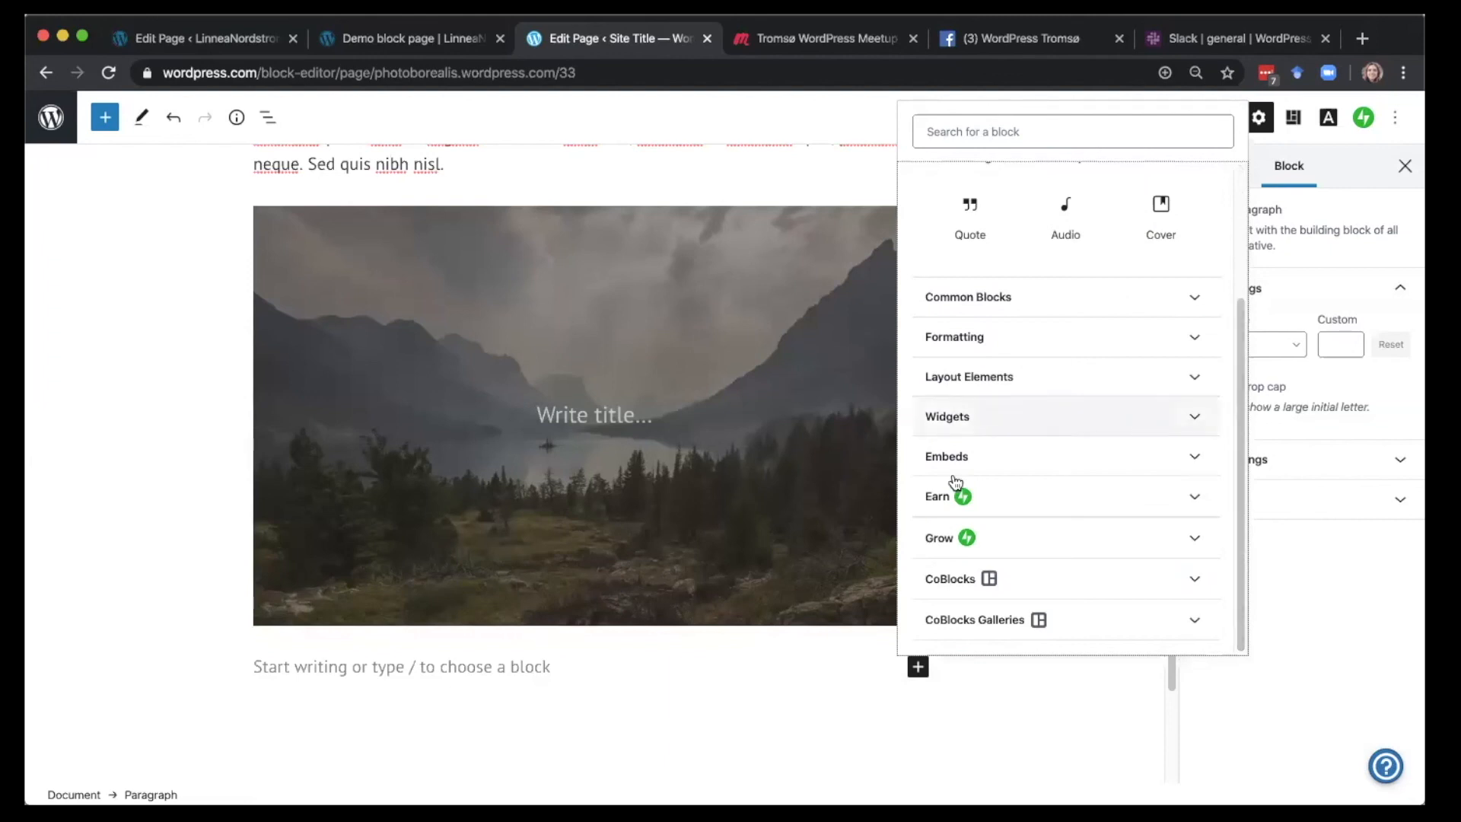